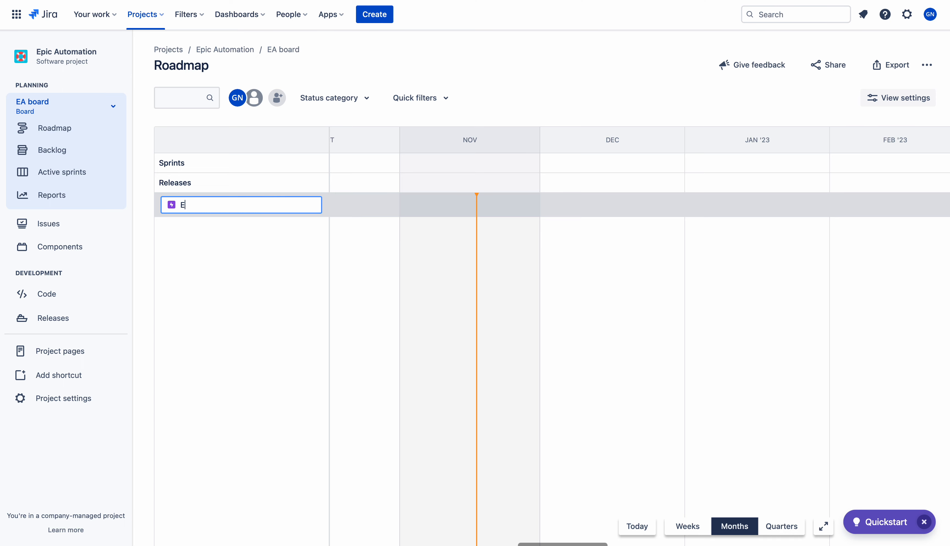
Step: Create the roadmap epic "Epic Automation to change the status to In Progress from To Do"
type("pic Automation to change the st")
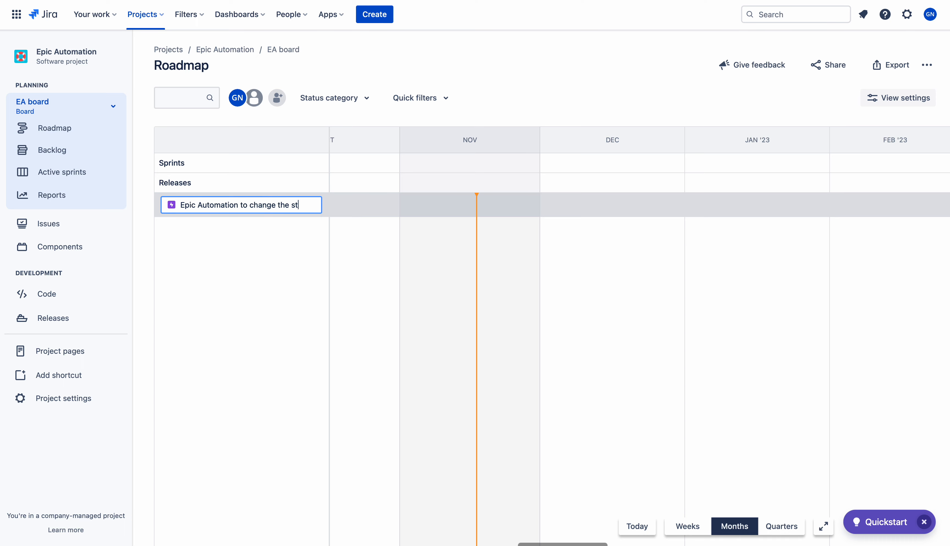
type("atus to In")
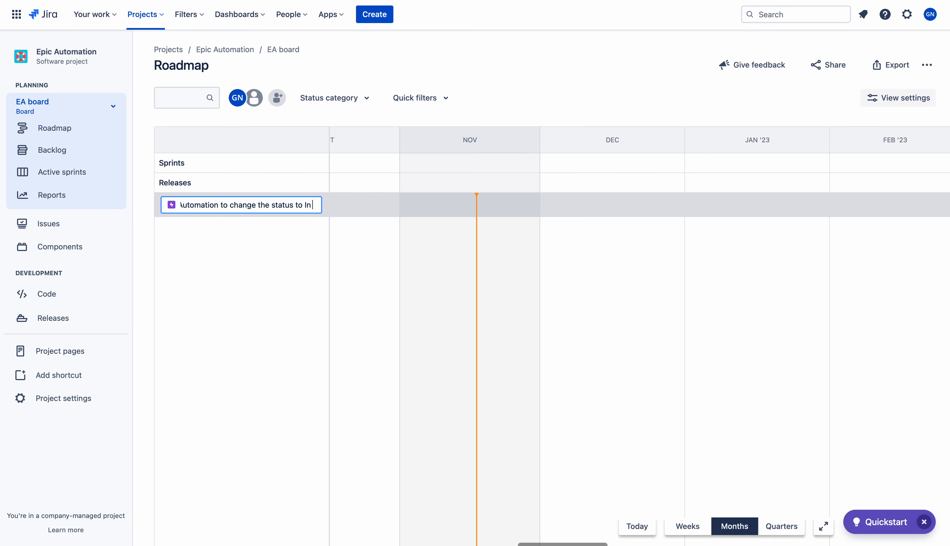
type(" Progress from To Do")
key("Return")
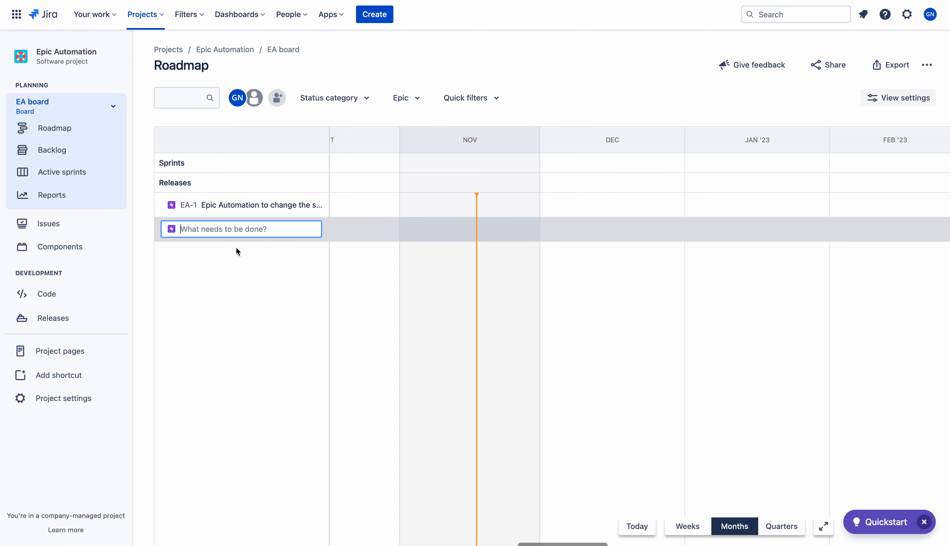
Step: Add a child story named Story1 under the new epic
left_click(318, 205)
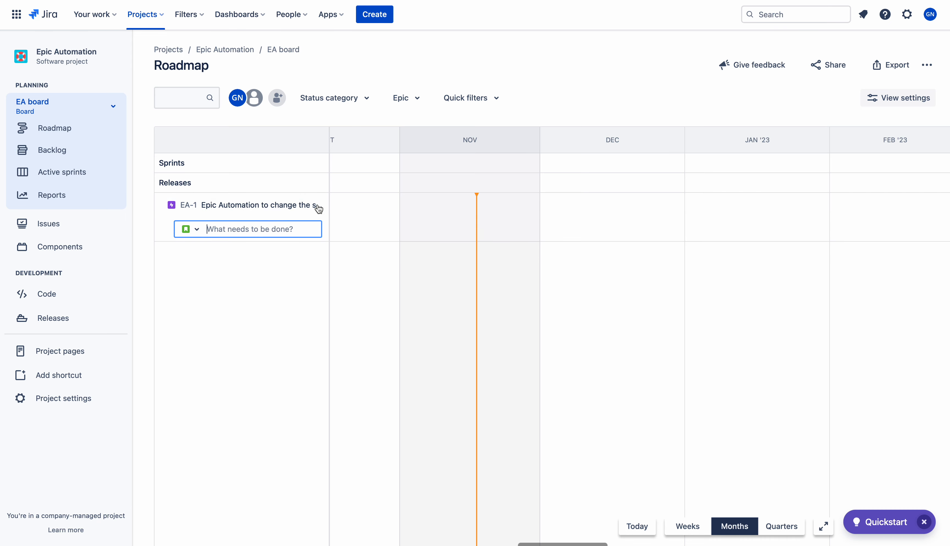
type("Story1")
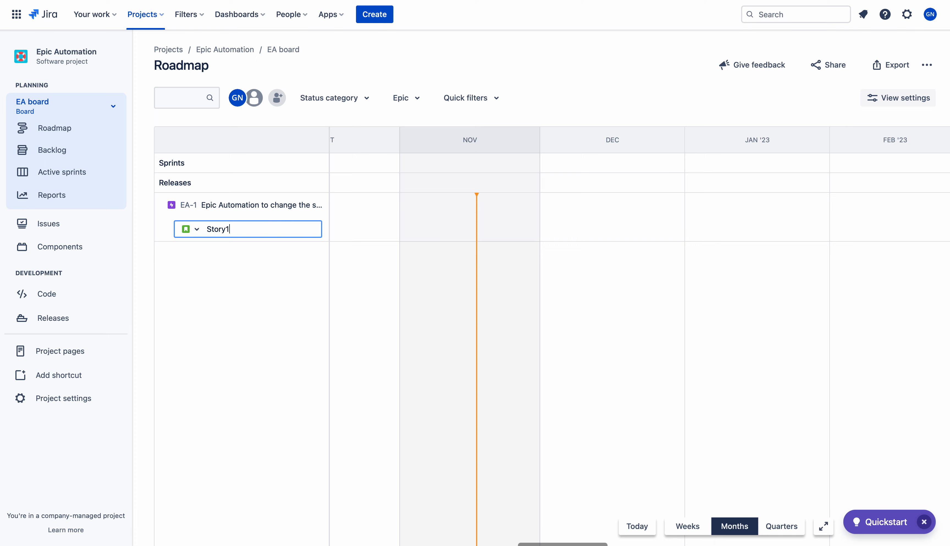
key("Return")
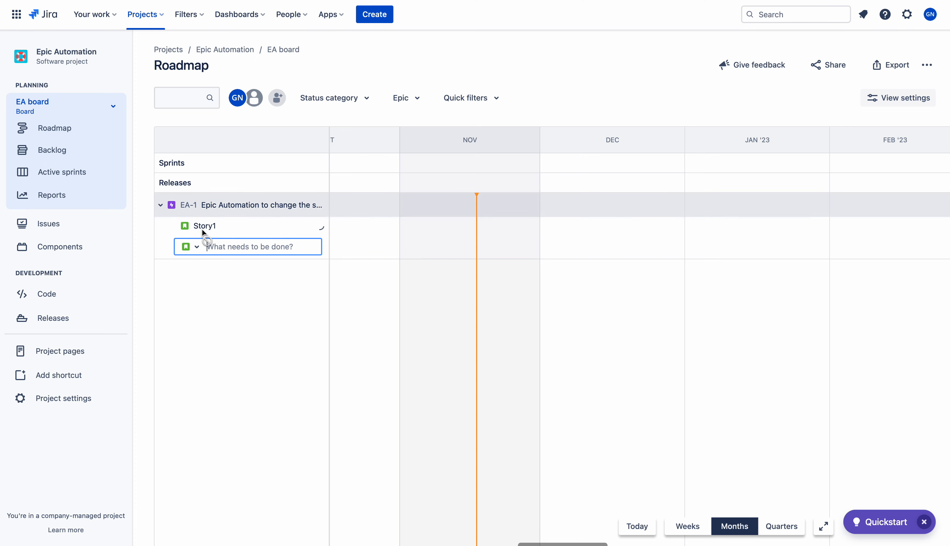
Step: Add a child issue of type Task named Task1 under the epic
left_click(195, 246)
left_click(201, 245)
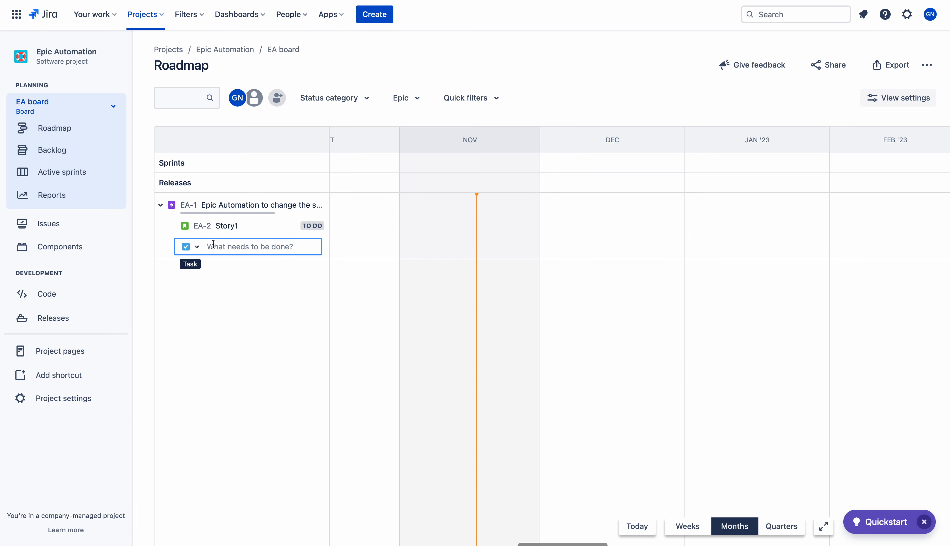
type("Task1")
key("Return")
Step: Add a child issue of type Bug named Bug1 under the epic
left_click(196, 265)
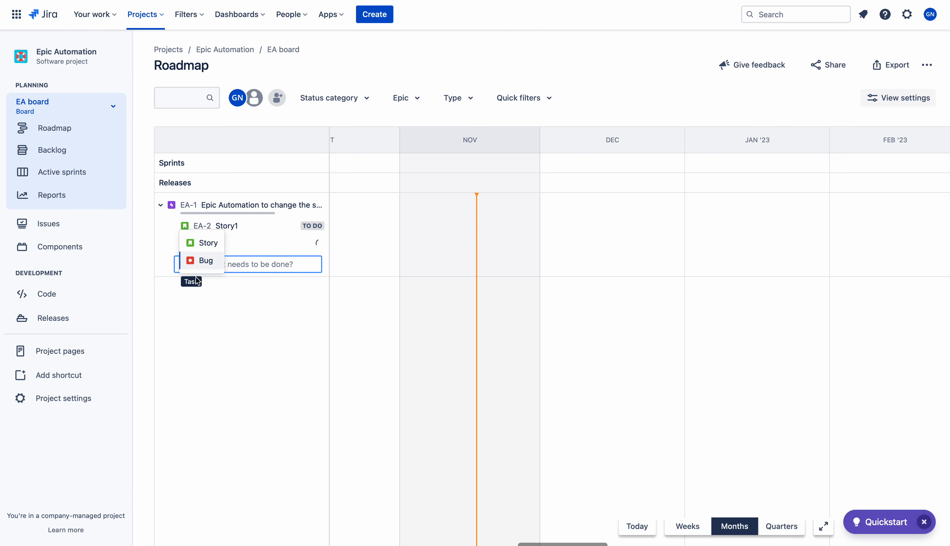
left_click(205, 261)
type("Bug")
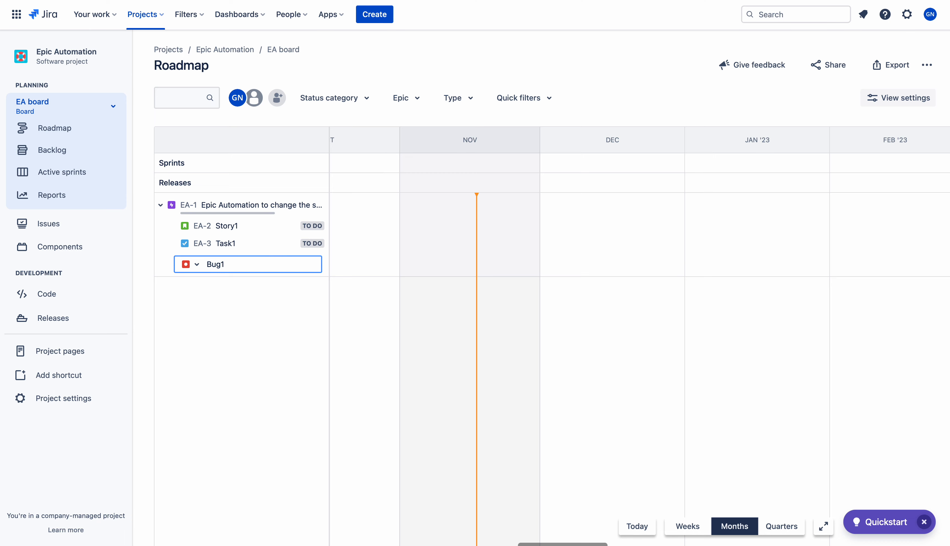
type("1")
key("Return")
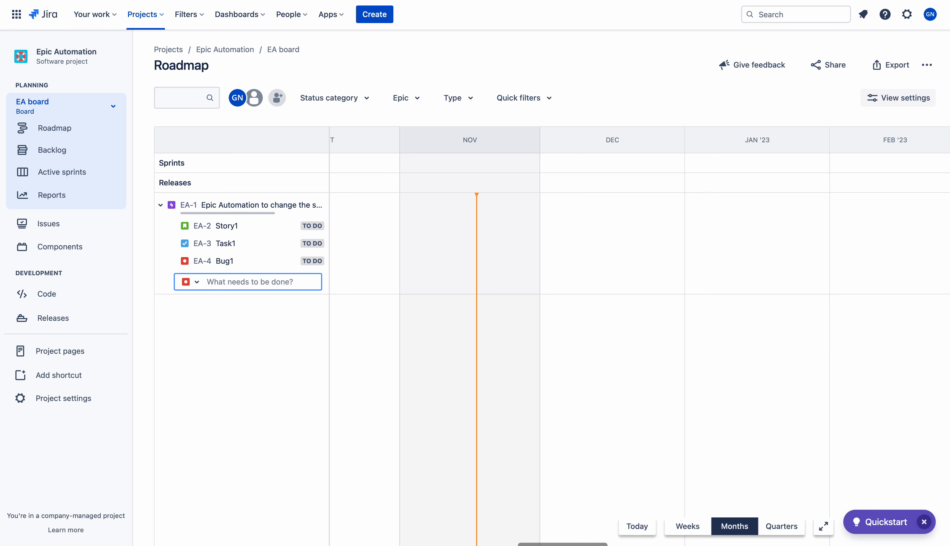
Step: Open epic EA-1 in its own full issue page
left_click(230, 206)
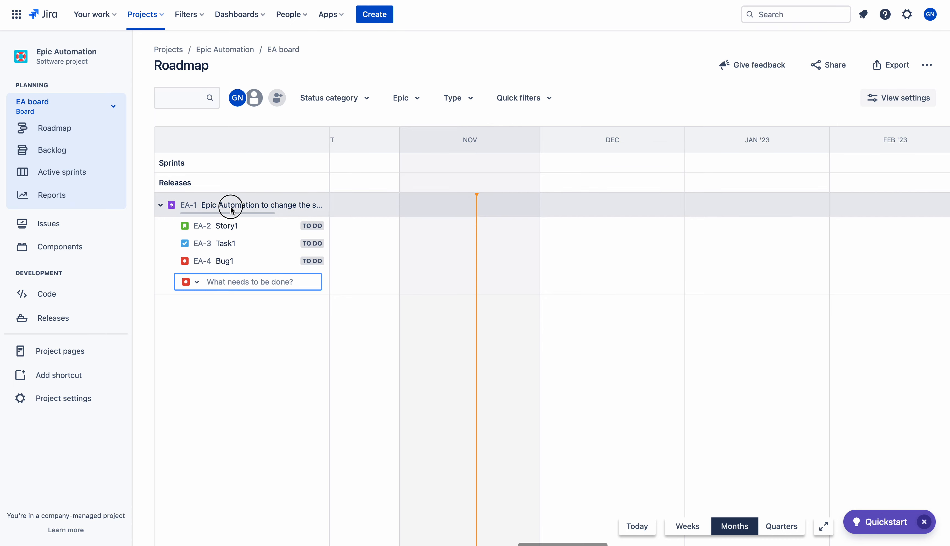
left_click(744, 140)
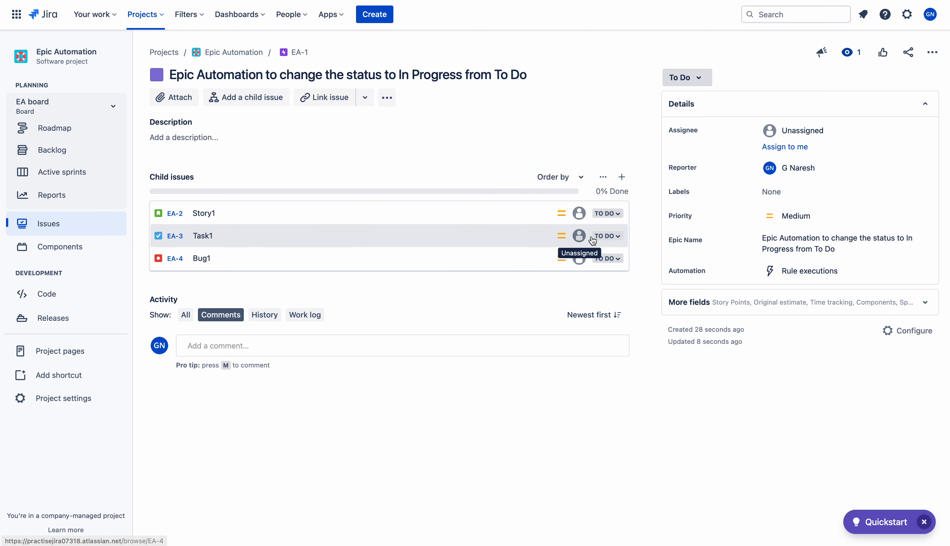
Step: Try setting Story1's status to In Progress, and return it to To Do after viewing the epic's status options
left_click(617, 214)
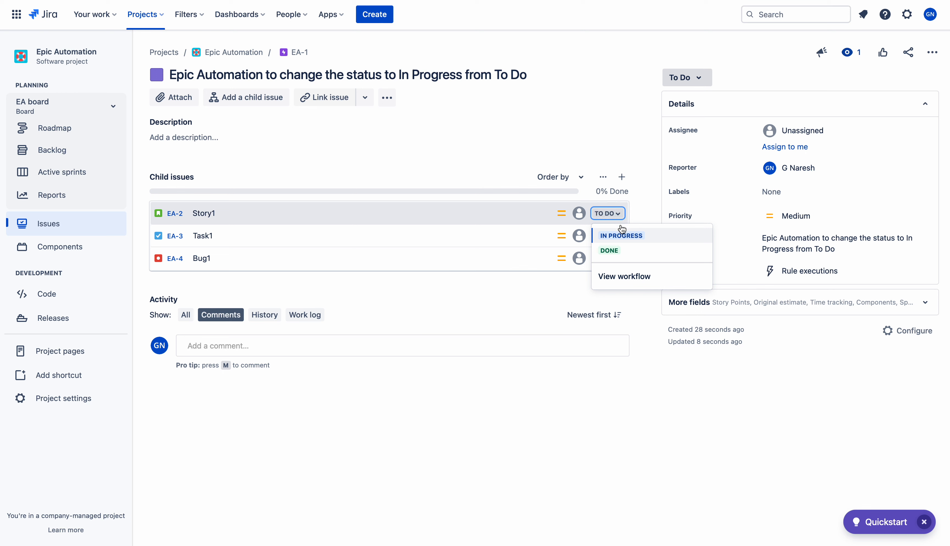
left_click(626, 236)
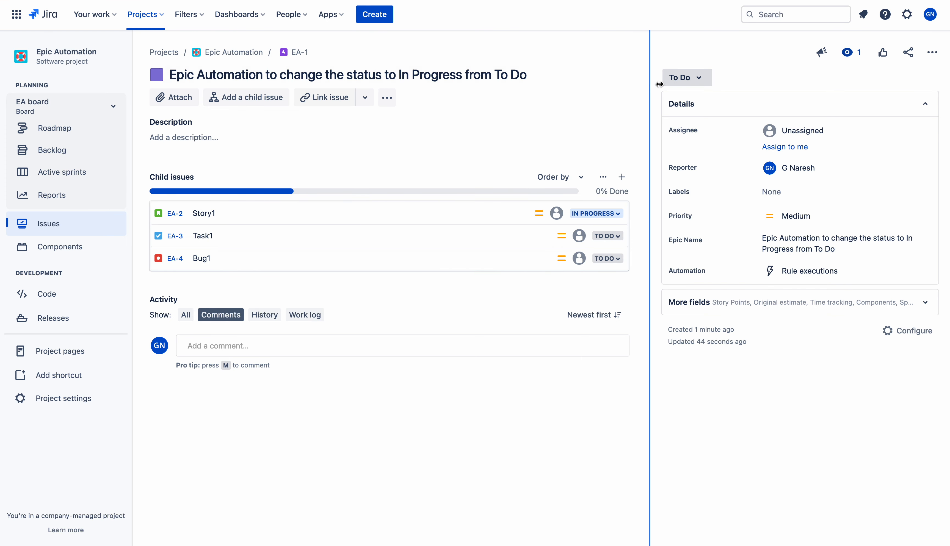
left_click(693, 80)
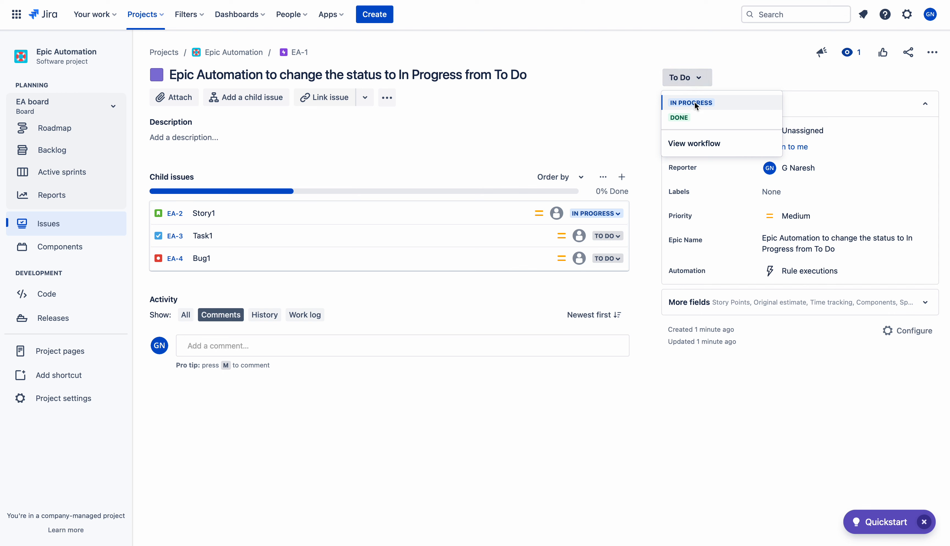
left_click(695, 36)
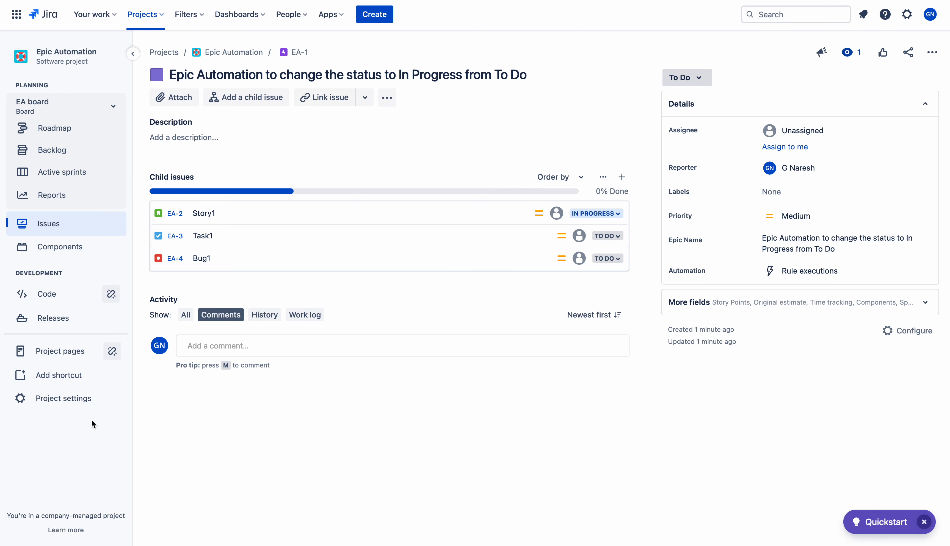
left_click(613, 215)
left_click(603, 235)
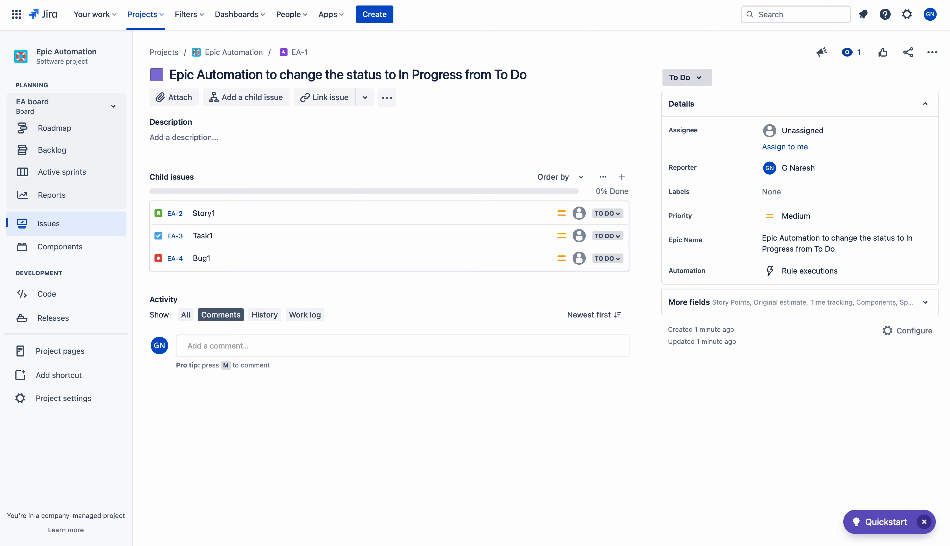
Step: Start a new automation rule from the project's Active sprints board
key("ctrl+shift+Tab")
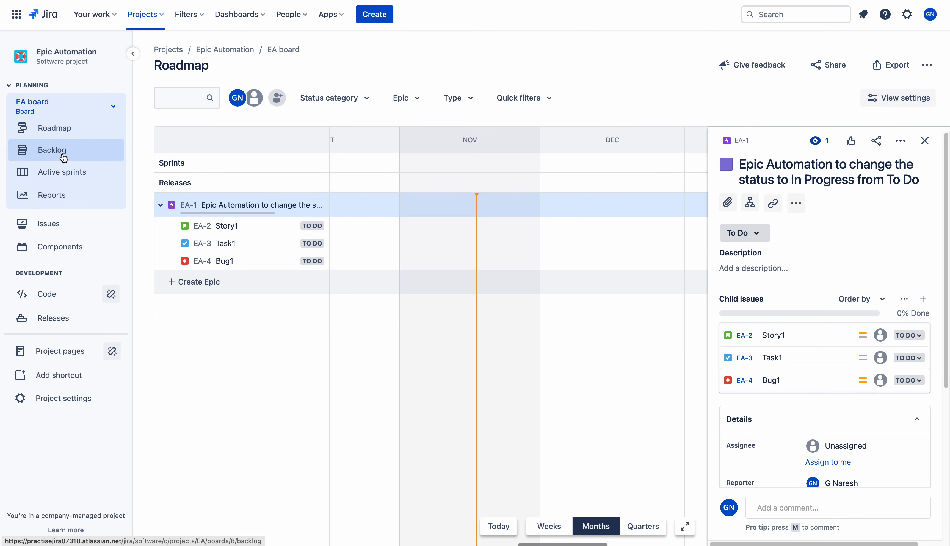
left_click(68, 180)
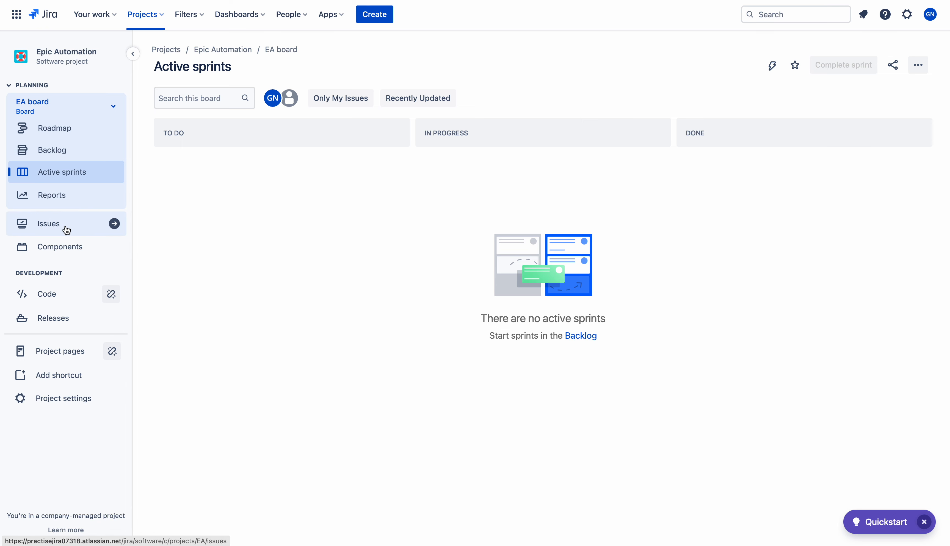
left_click(773, 69)
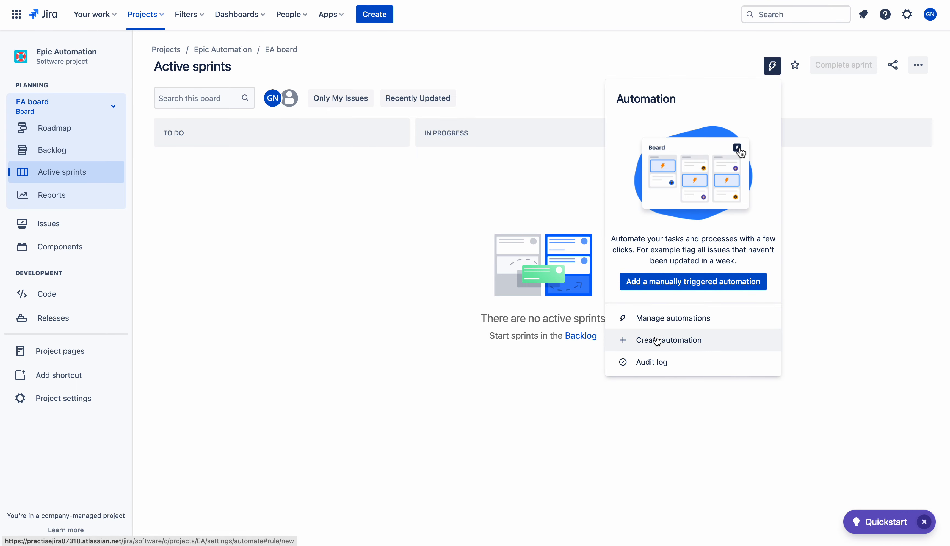
left_click(656, 340)
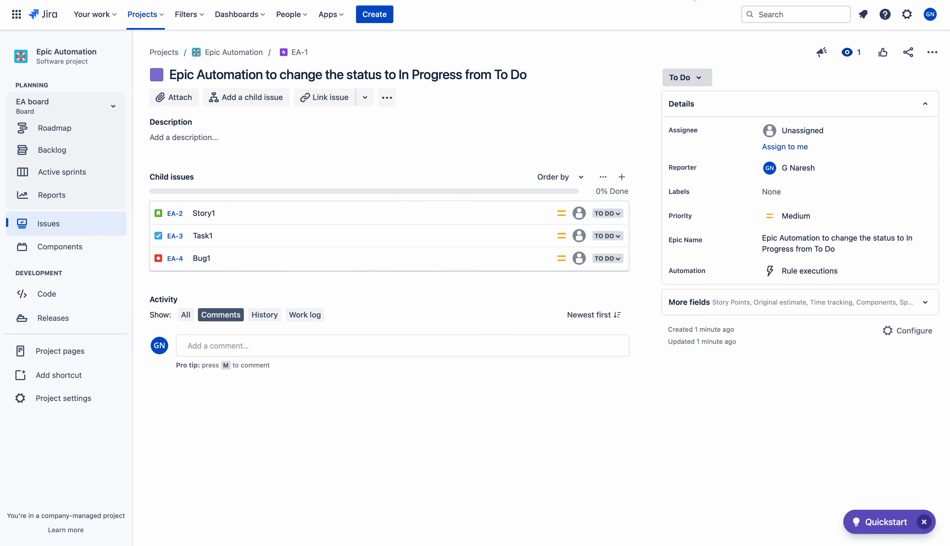
Step: Set Story1's status to In Progress on the epic's issue page
left_click(607, 214)
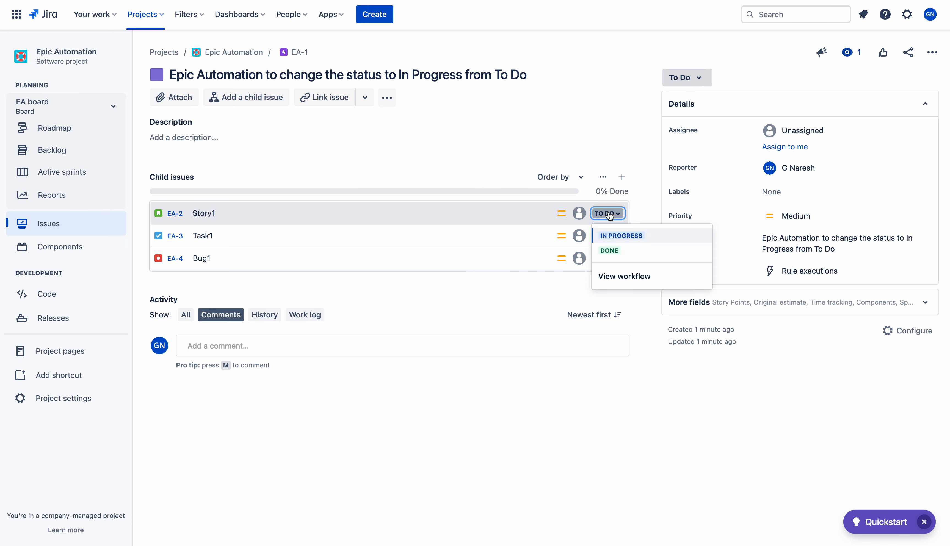
left_click(614, 234)
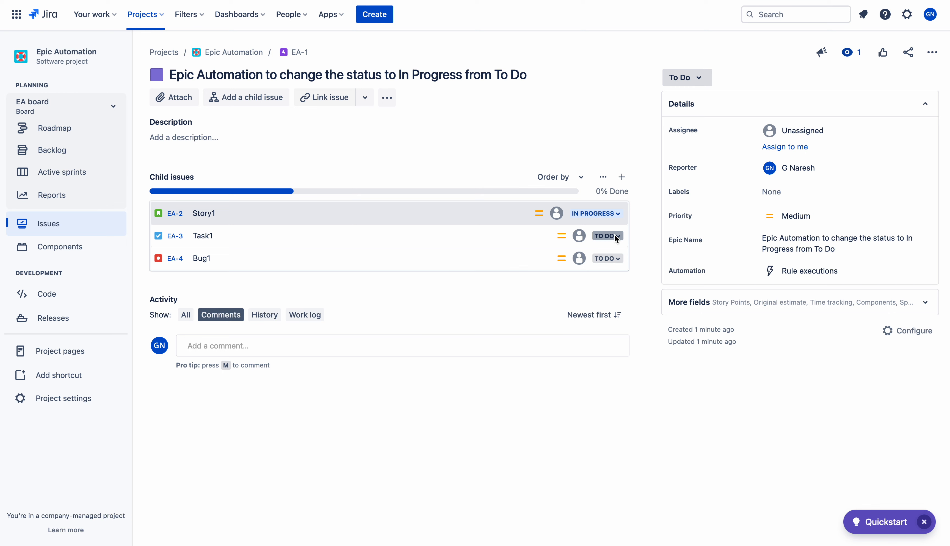
mouse_move(354, 194)
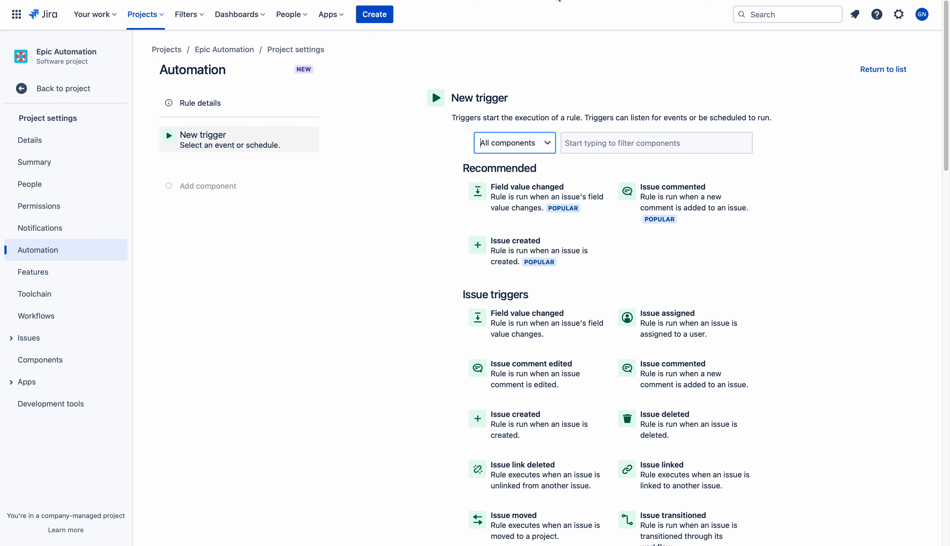
Step: Filter the new rule's triggers for "issue tra" and choose the Issue transitioned trigger
left_click(589, 146)
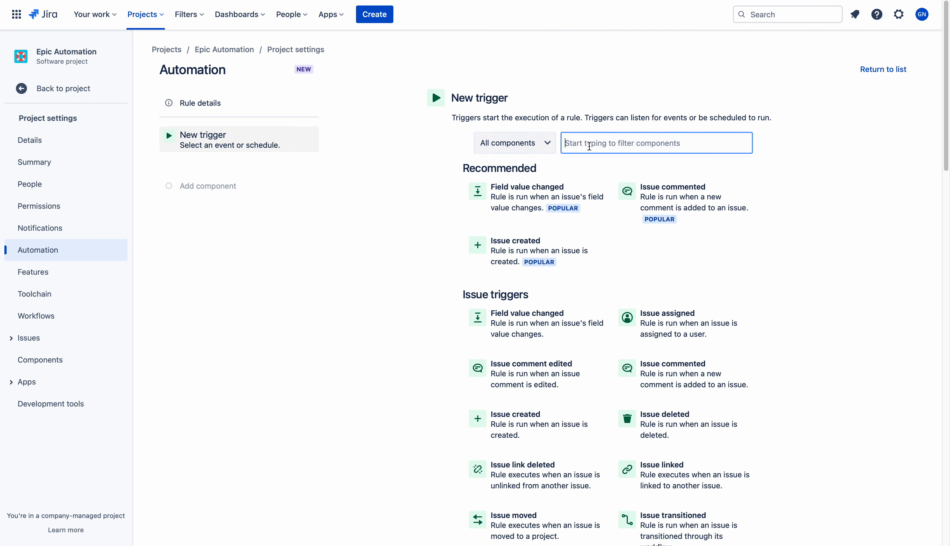
type("issu")
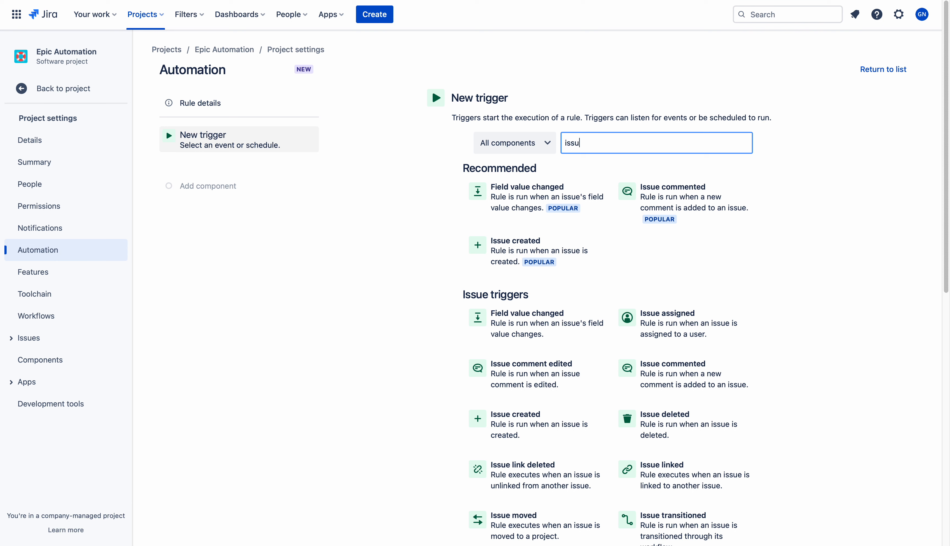
type("e tra")
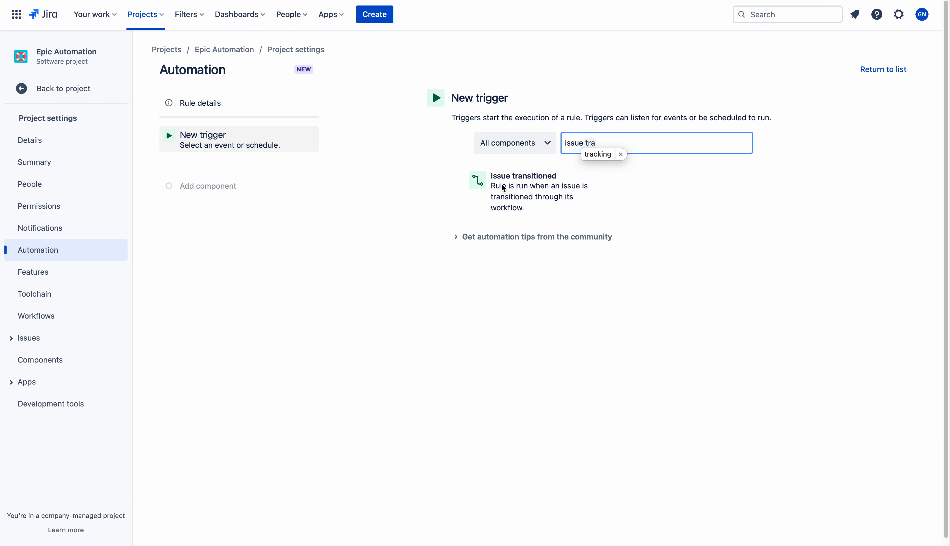
left_click(516, 186)
left_click(618, 149)
key("BackSpace")
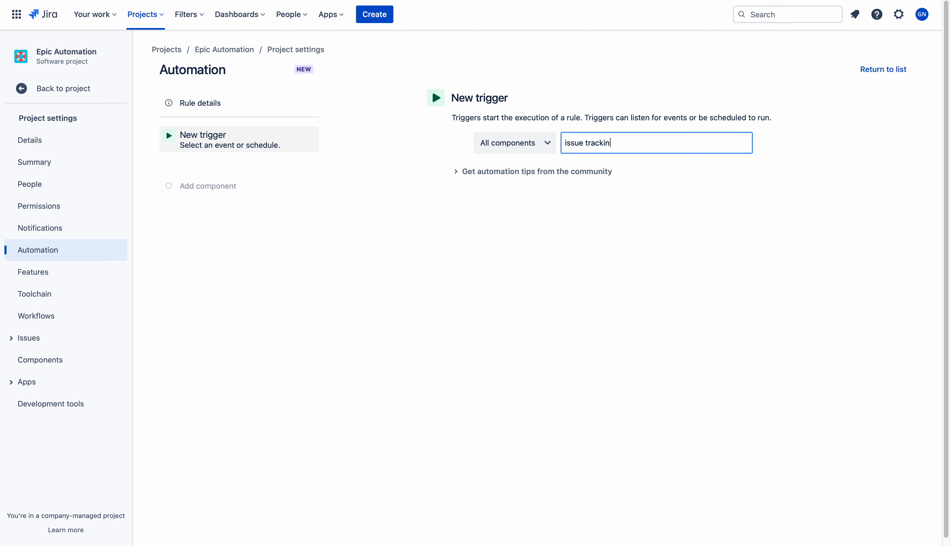
key("BackSpace")
key("BackSpace")
key("BackSpace")
key("BackSpace")
left_click(538, 178)
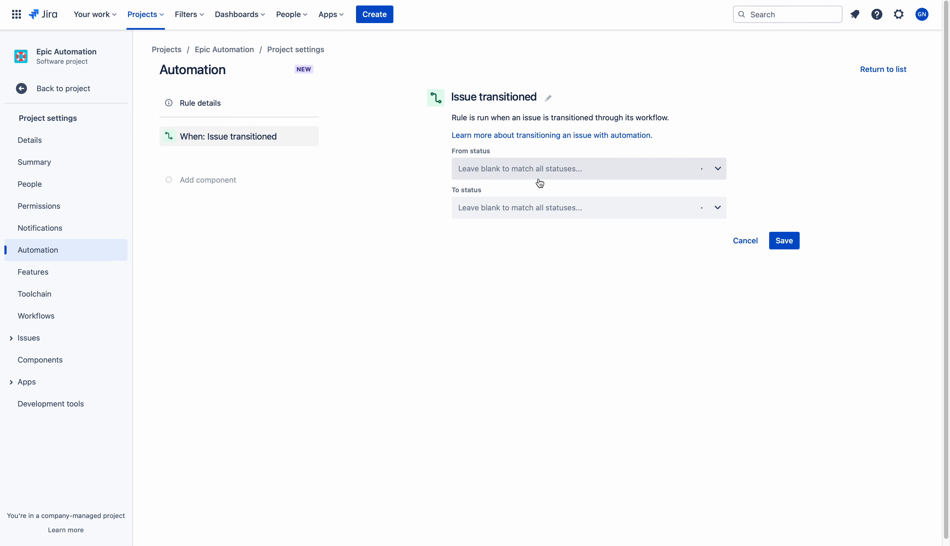
Step: Set the trigger's To status to In Progress and save the trigger
left_click(522, 212)
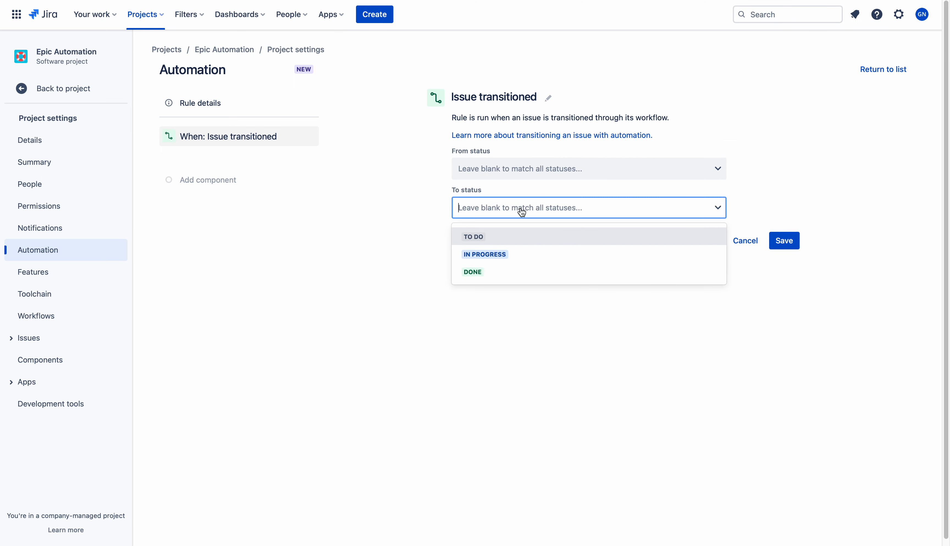
left_click(507, 250)
left_click(786, 241)
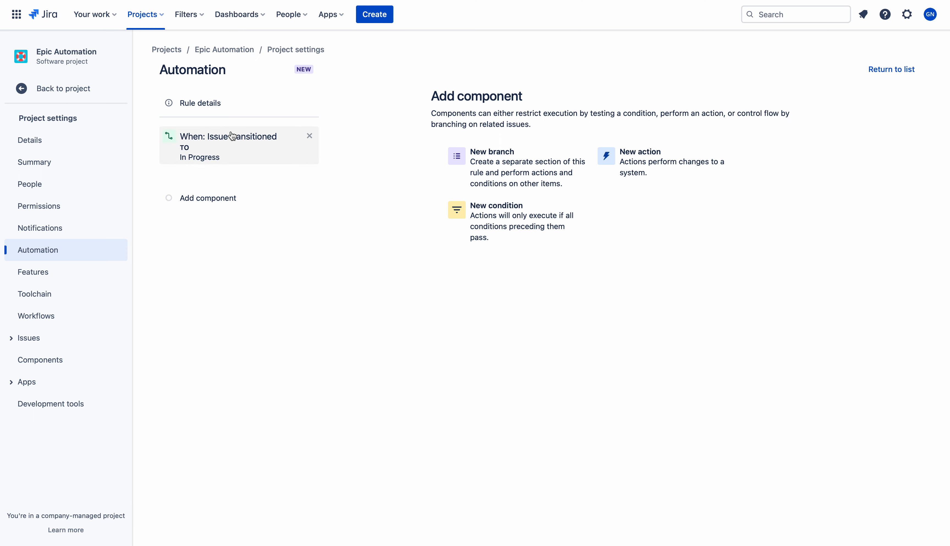
Step: Add a related-issues branch to the rule for Epic (parent) and save it
left_click(494, 163)
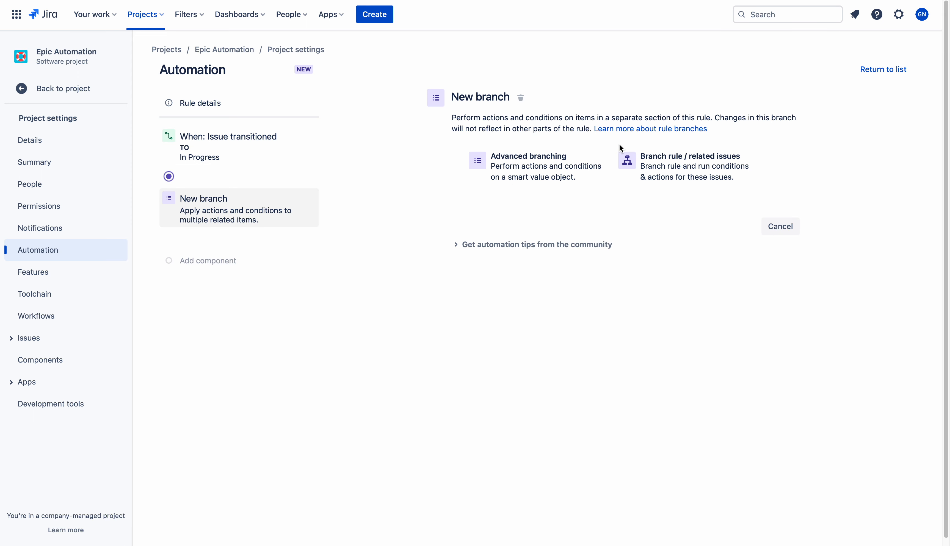
left_click(680, 172)
left_click(611, 157)
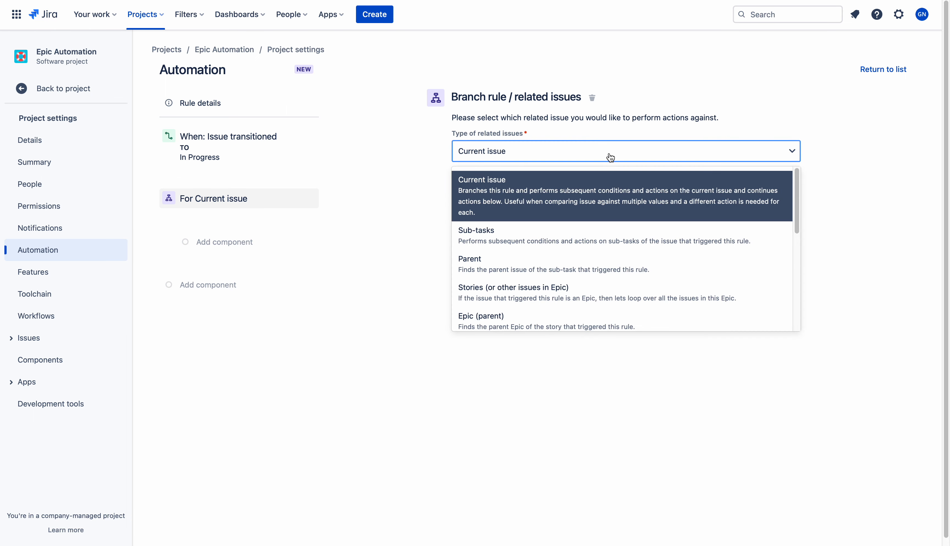
scroll(798, 205, "down", 2)
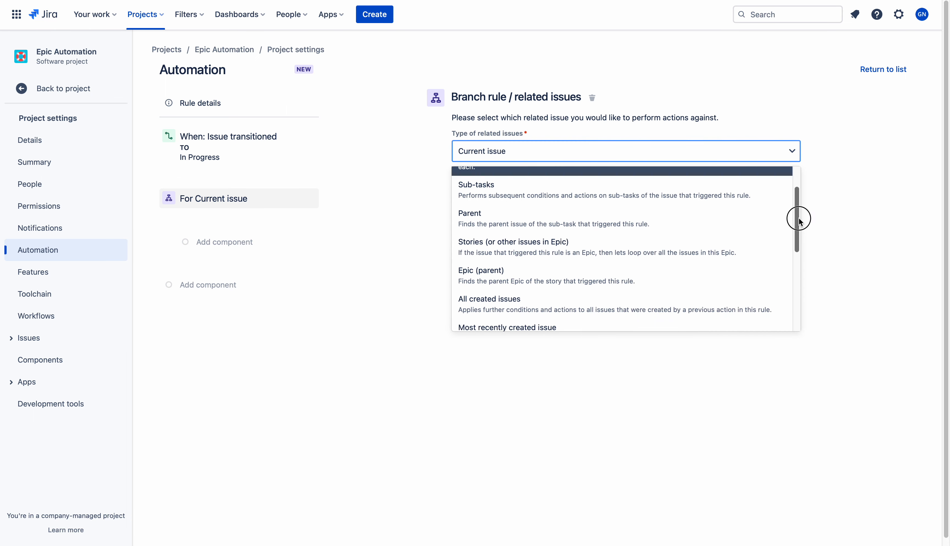
left_click(625, 267)
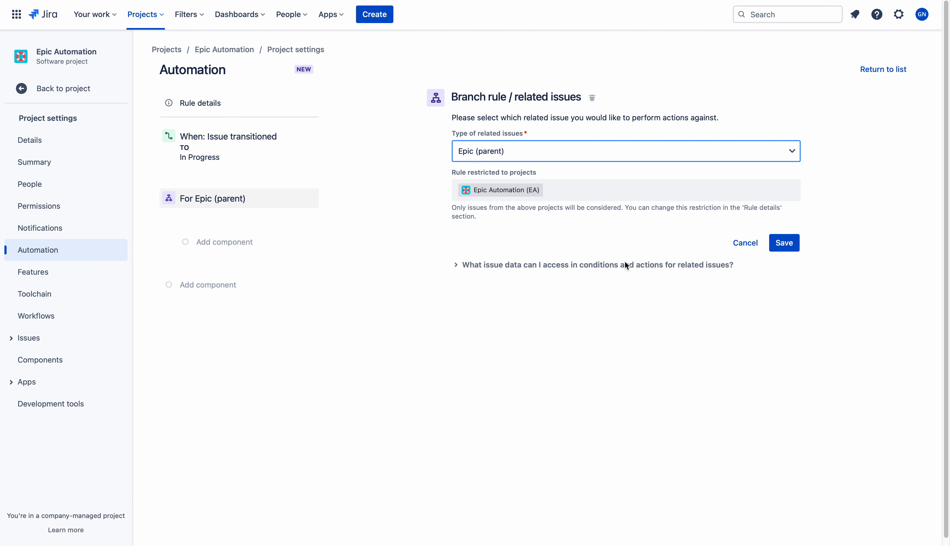
left_click(784, 243)
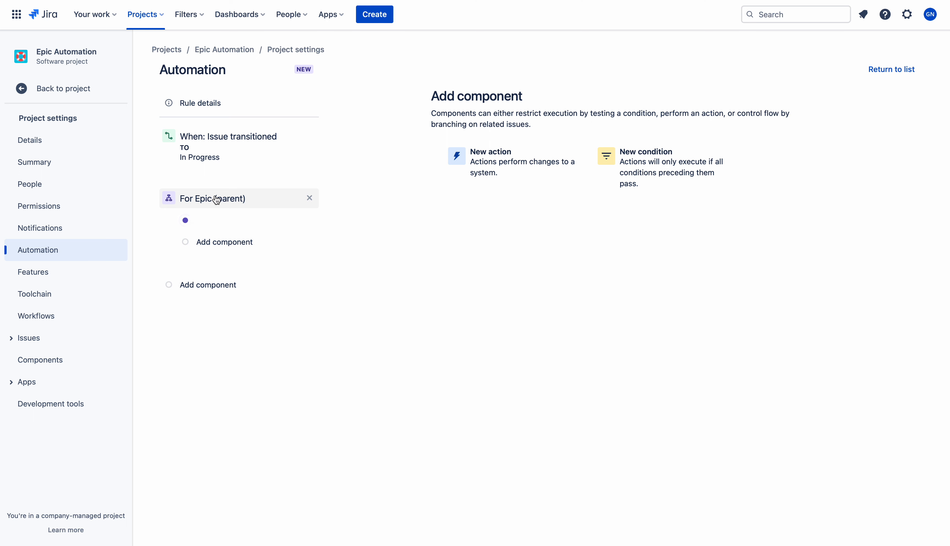
Step: Add an issue fields condition inside the epic branch requiring Status does not equal In Progress, and save it
left_click(221, 248)
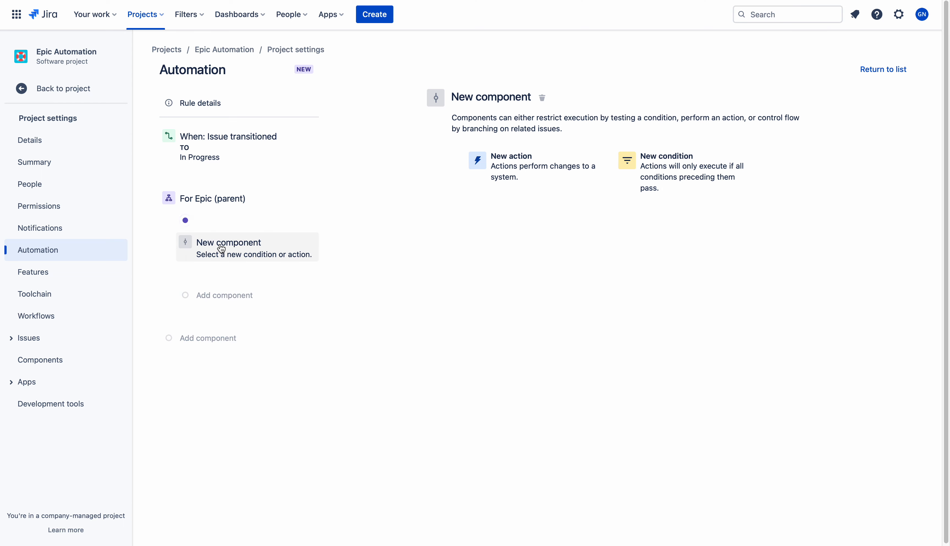
left_click(673, 162)
left_click(522, 166)
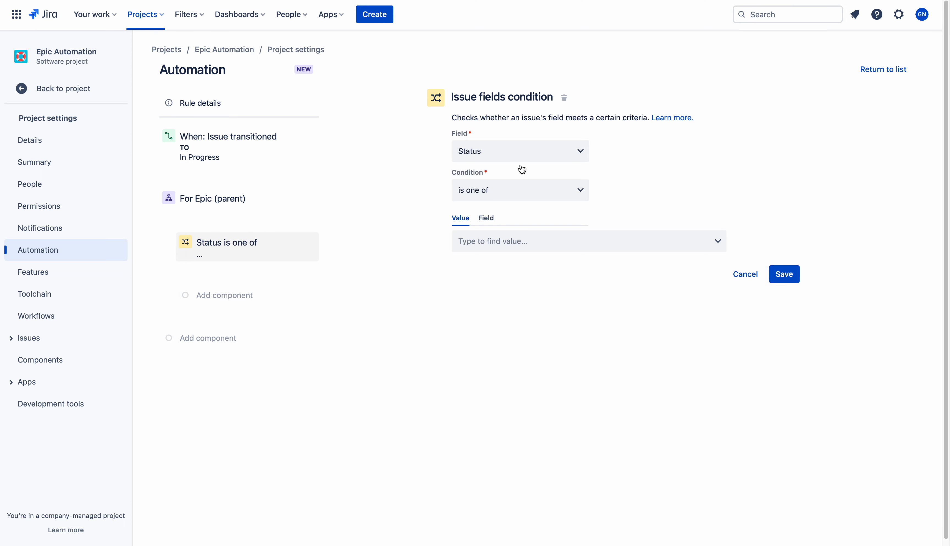
left_click(509, 199)
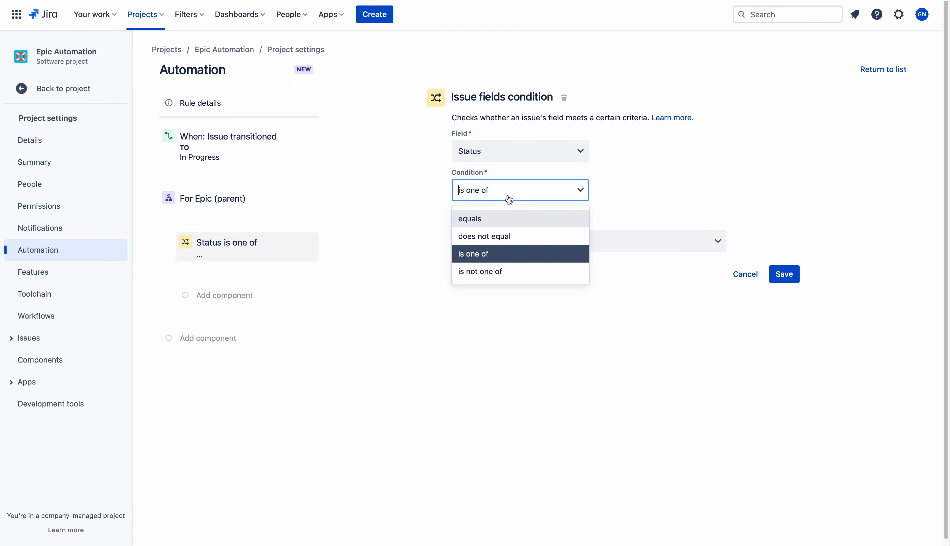
left_click(505, 236)
left_click(504, 243)
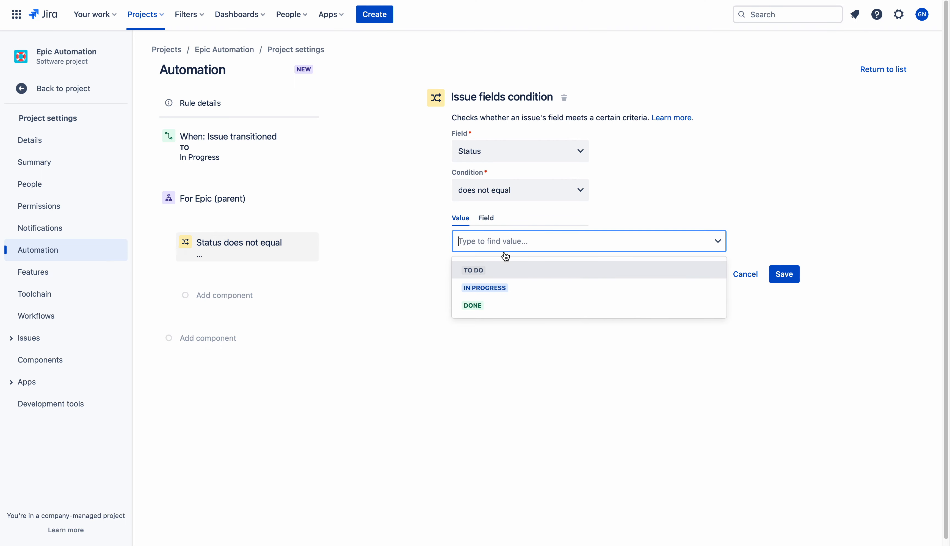
left_click(503, 283)
left_click(784, 274)
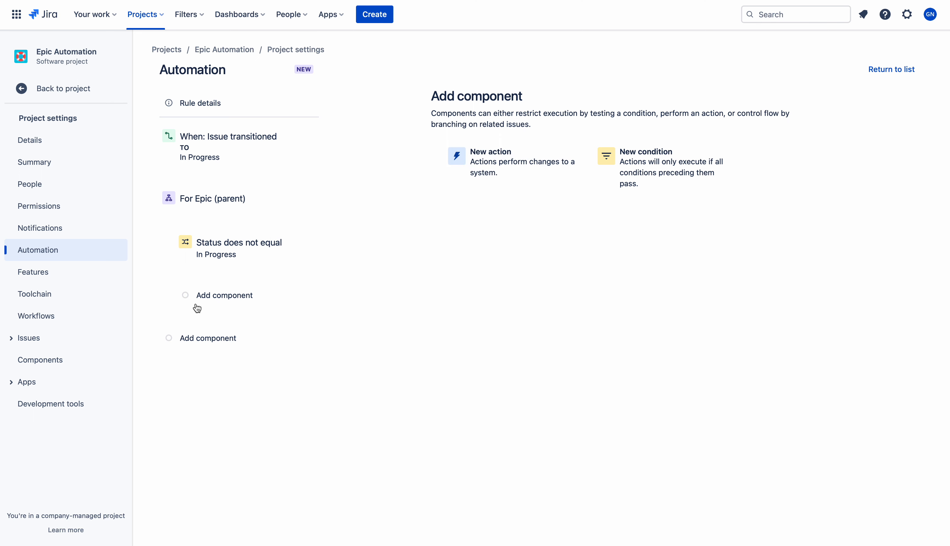
Step: Filter the branch's actions for "tra", add a Transition issue action with destination status In Progress, and save it
left_click(511, 161)
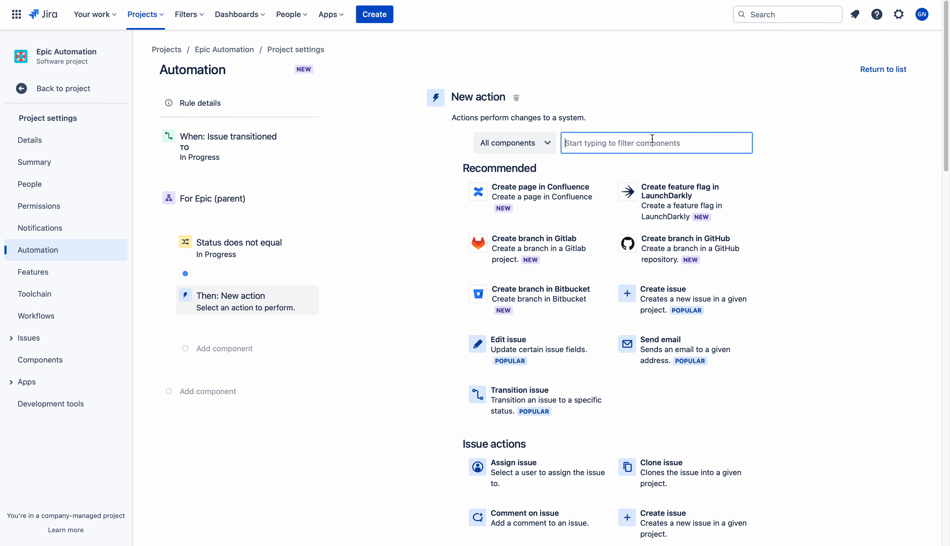
type("tra")
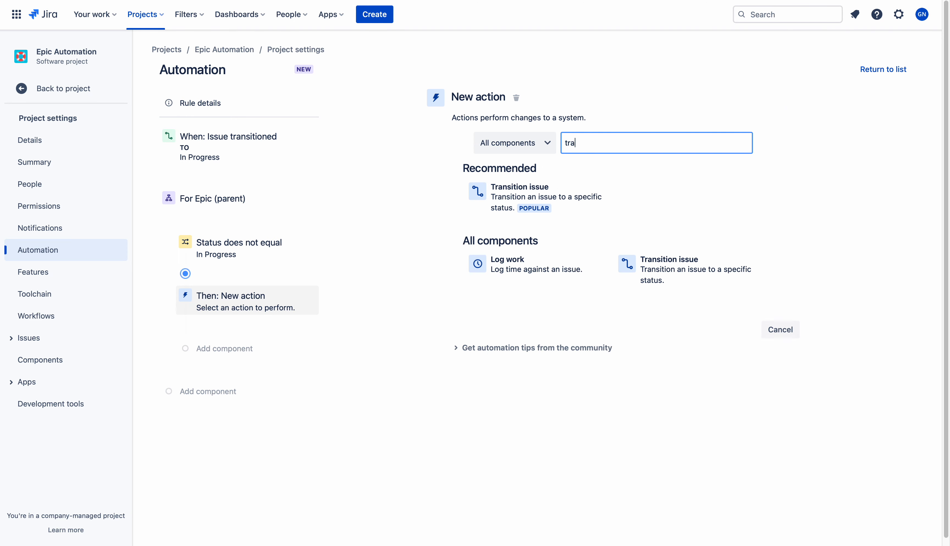
left_click(525, 209)
left_click(530, 169)
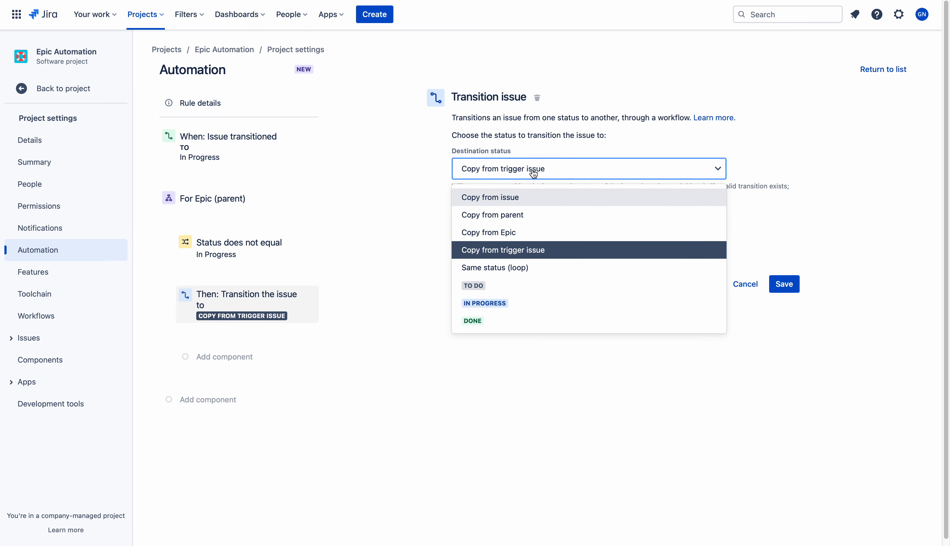
left_click(530, 304)
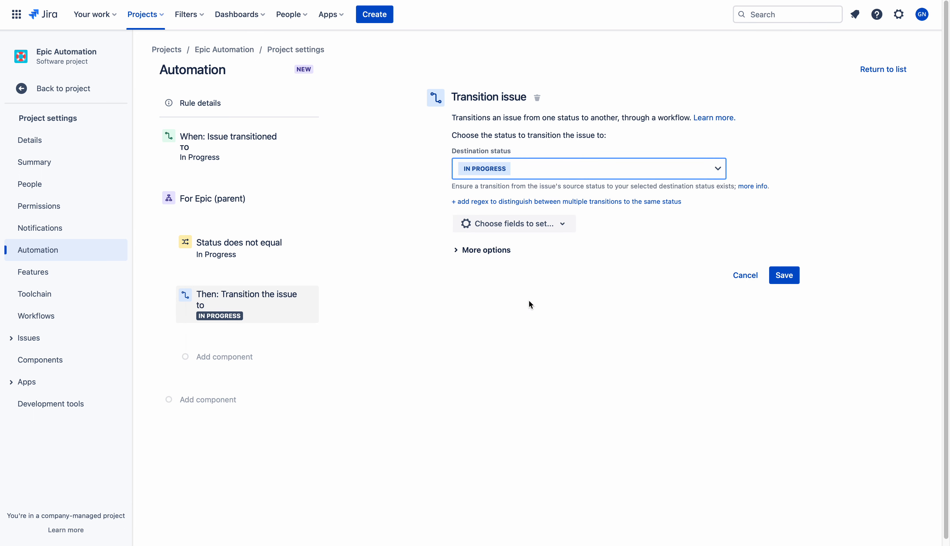
left_click(791, 278)
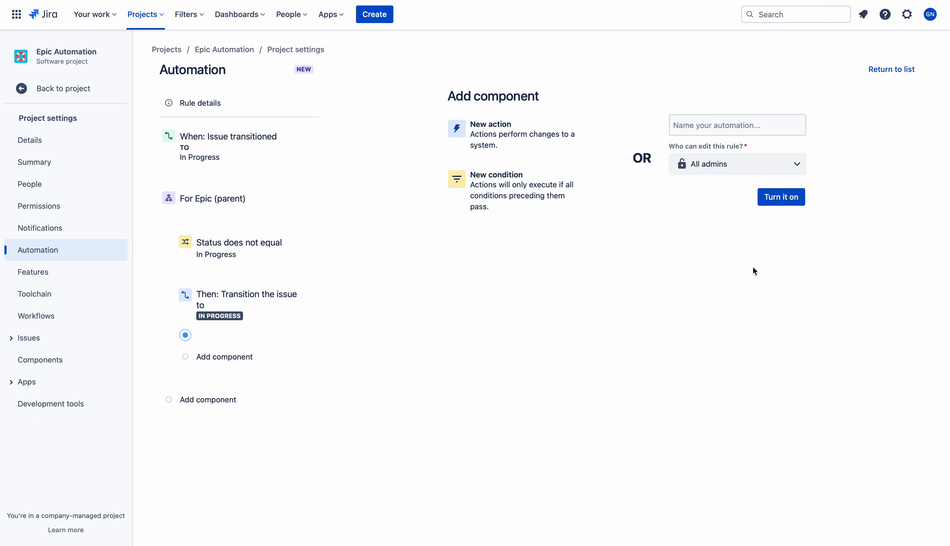
Step: Name the automation rule "Inprogress to epic" and turn it on
left_click(716, 119)
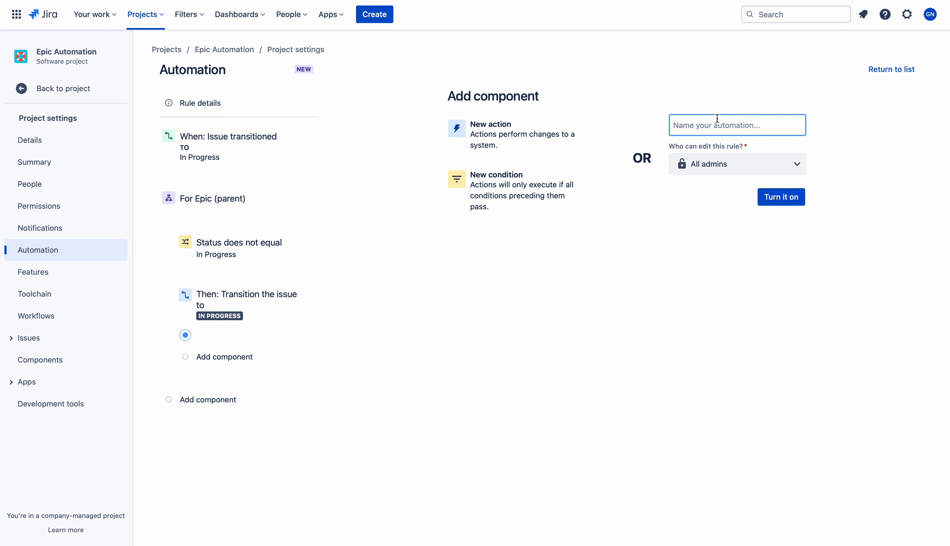
type("Inpro")
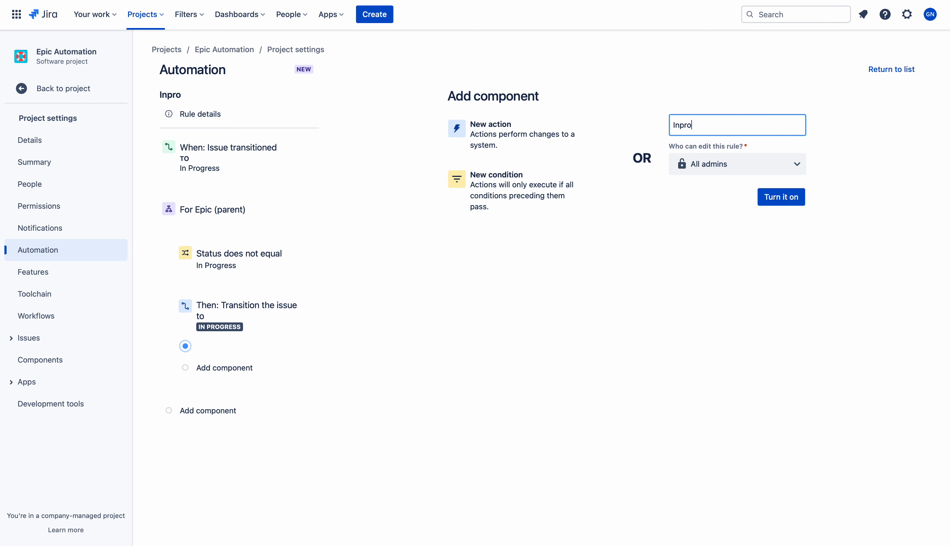
type("gress to epic")
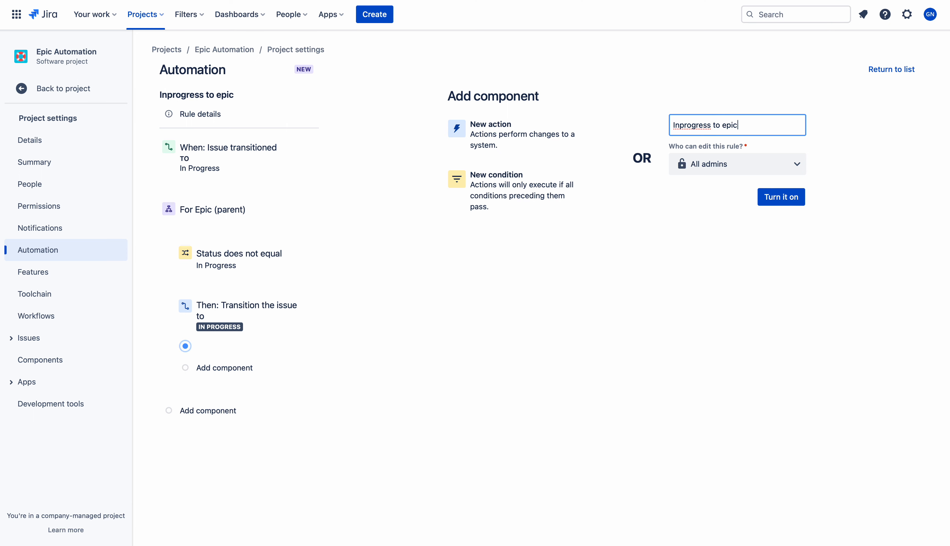
left_click(782, 202)
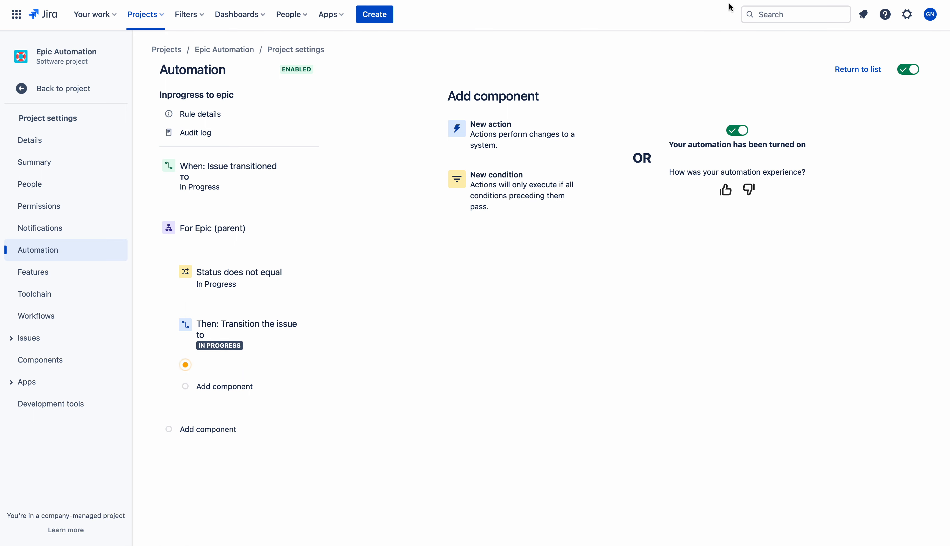
Step: Switch to the epic's issue page, reload it and set Story1's status back to To Do
left_click(714, 1)
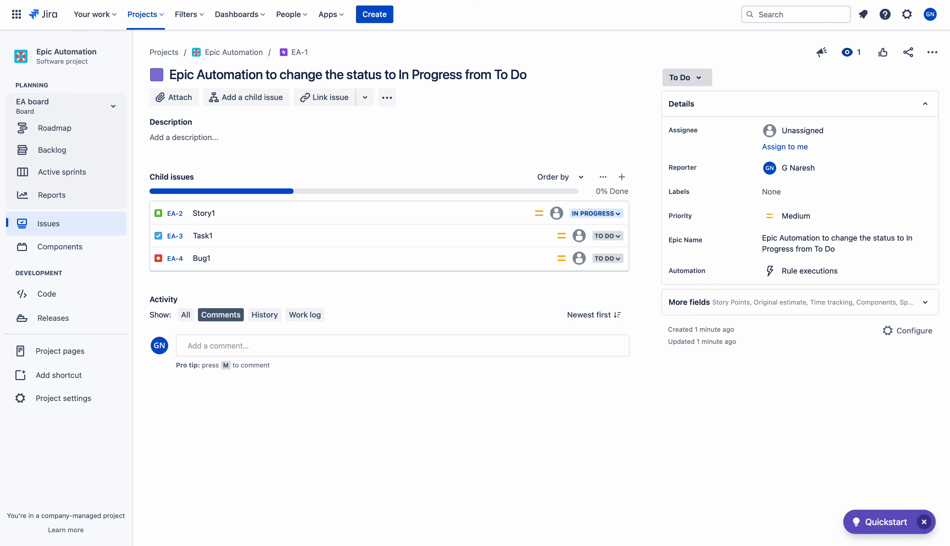
key("super+r")
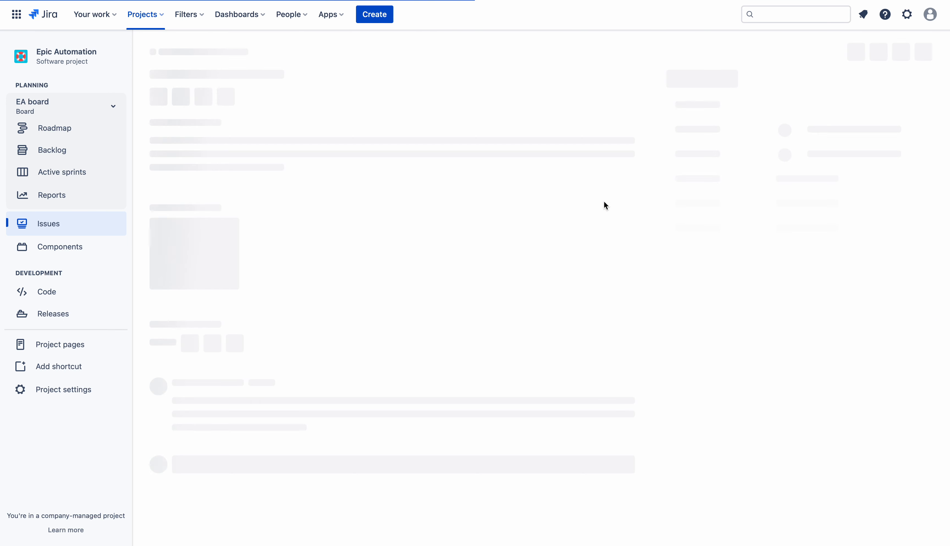
left_click(597, 213)
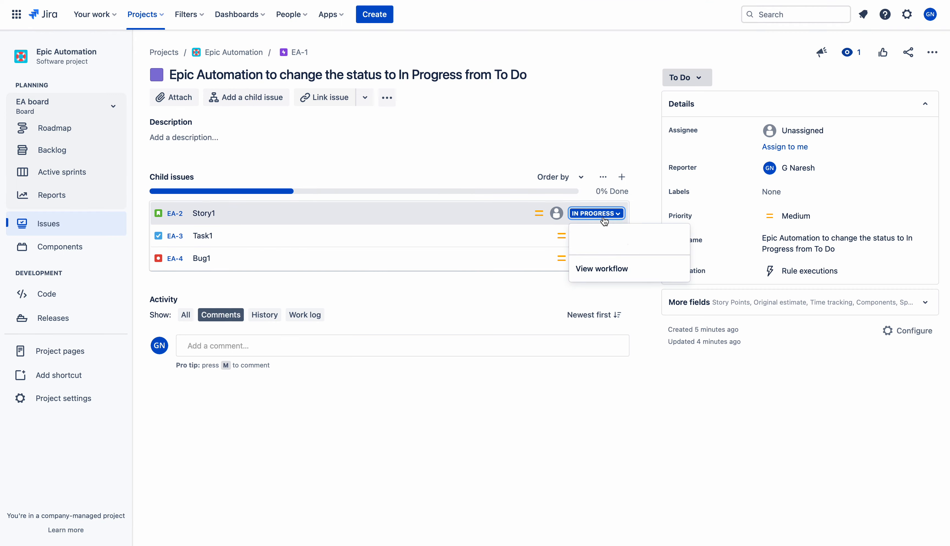
left_click(599, 237)
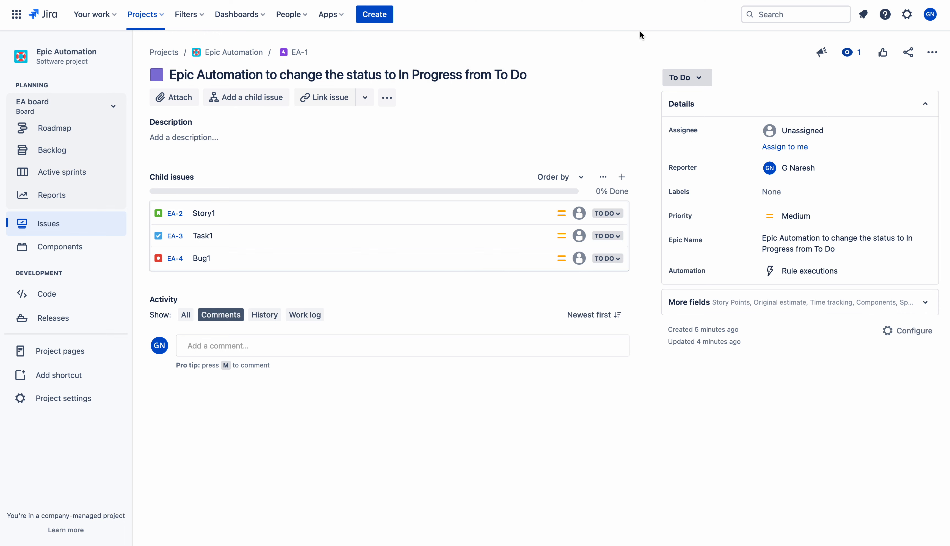
Step: Set child issue Story1's status to In Progress to trigger the new rule
left_click(605, 217)
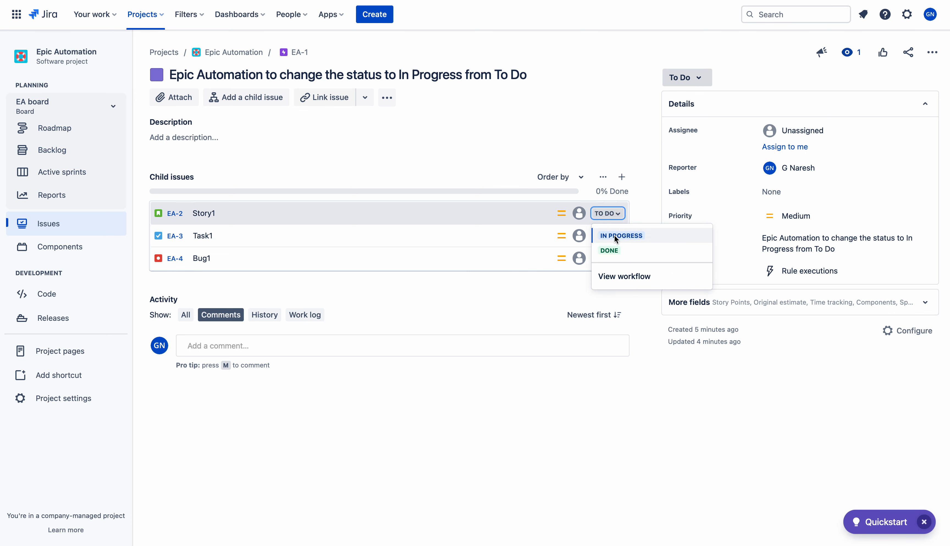
left_click(619, 237)
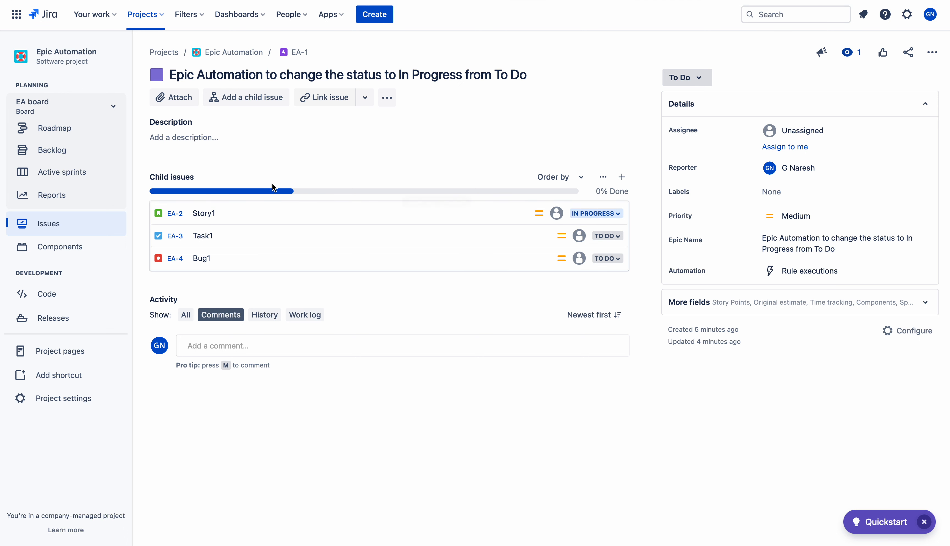
mouse_move(260, 193)
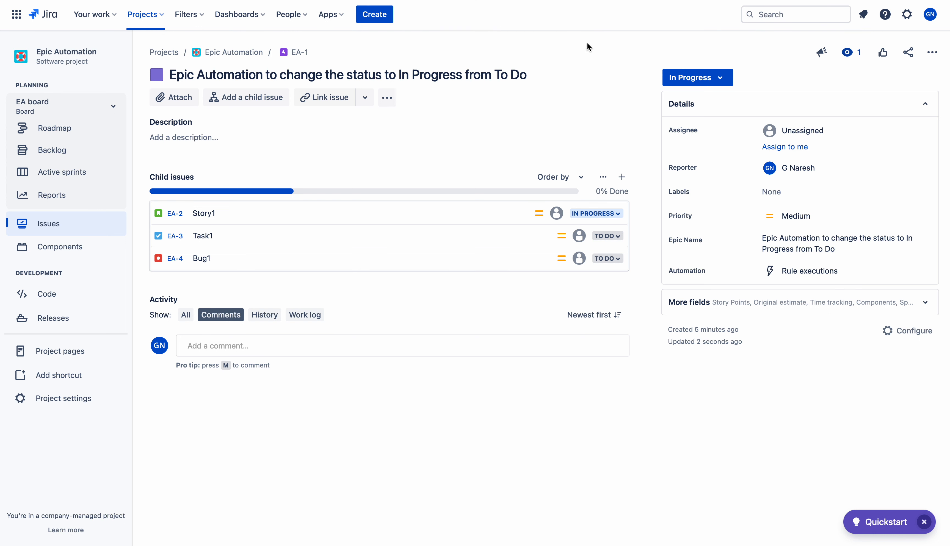
Step: Set the status of child issues Task1 and Bug1 to In Progress and reload the epic page
left_click(612, 236)
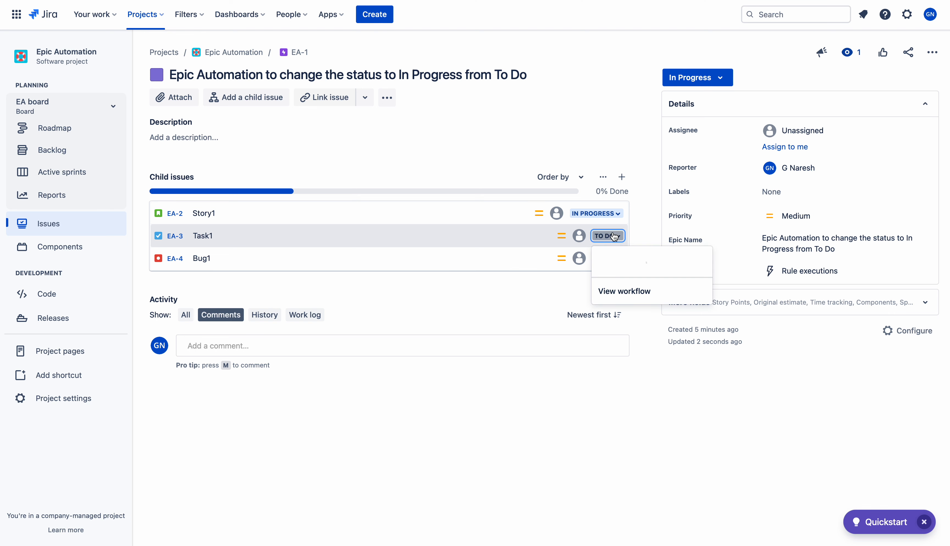
left_click(613, 259)
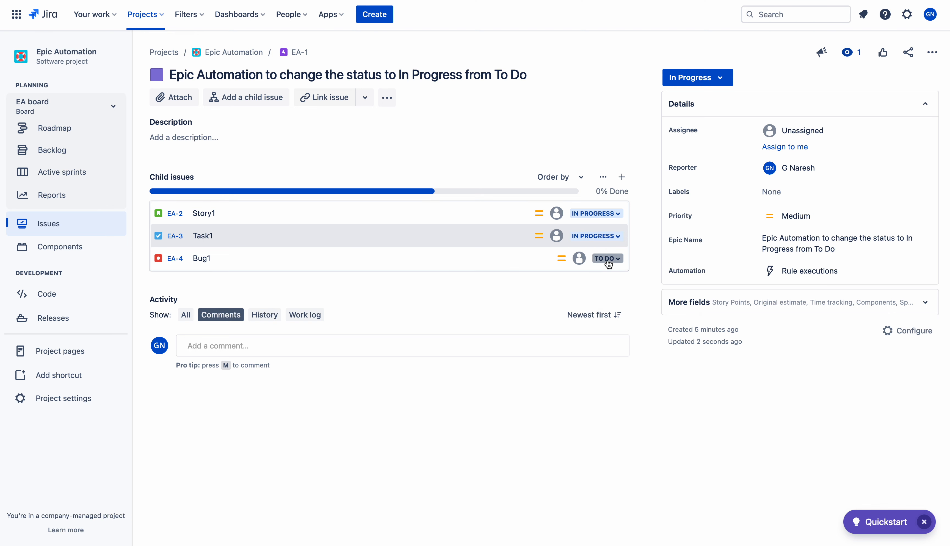
left_click(607, 258)
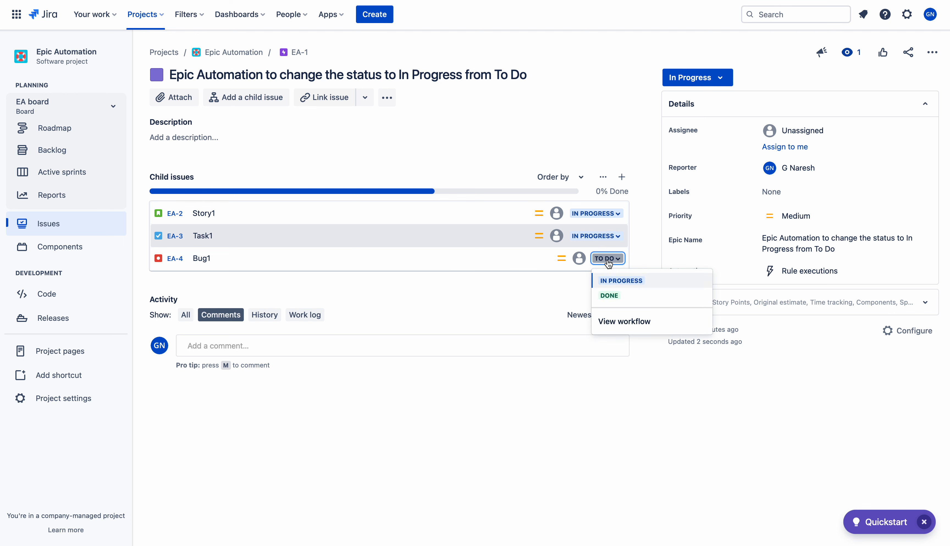
left_click(617, 282)
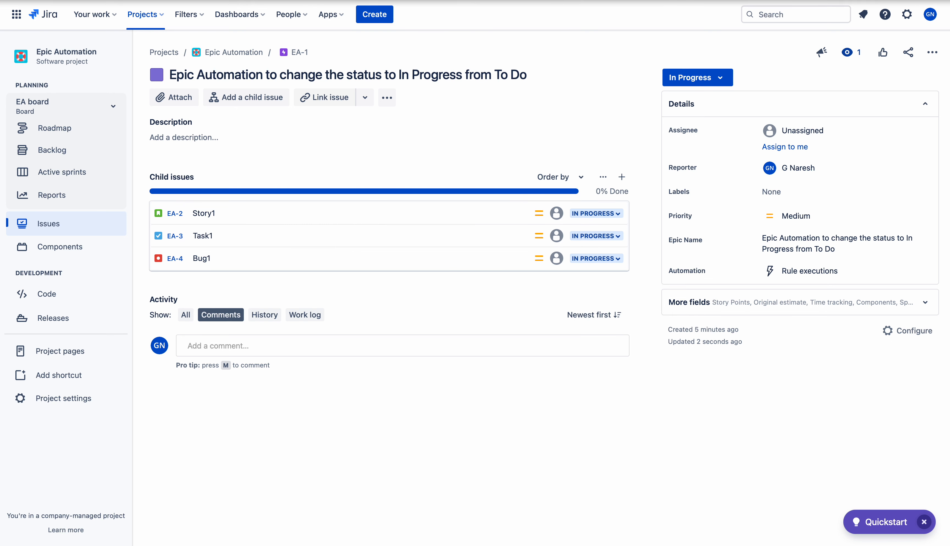
key("super+r")
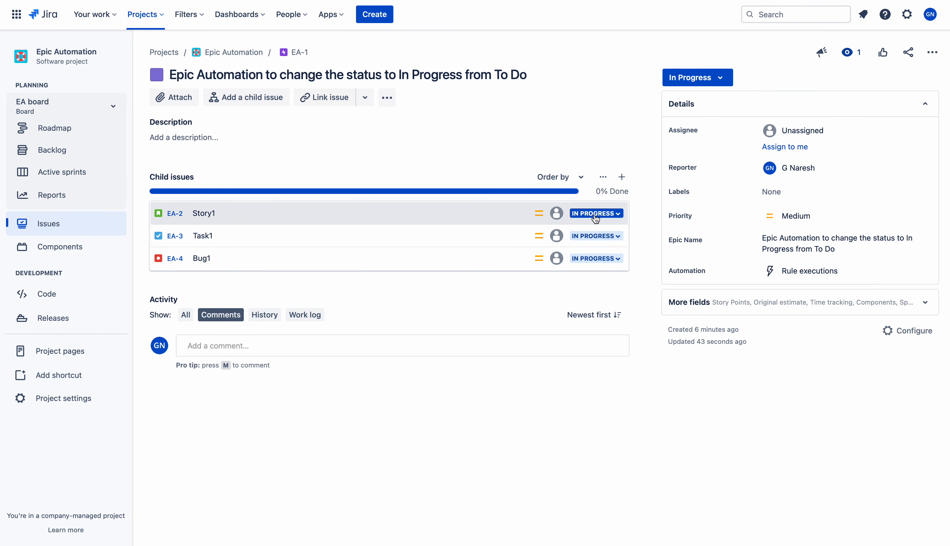
Step: Set the status of child issues Story1, Task1 and Bug1 to Done
left_click(596, 213)
left_click(590, 250)
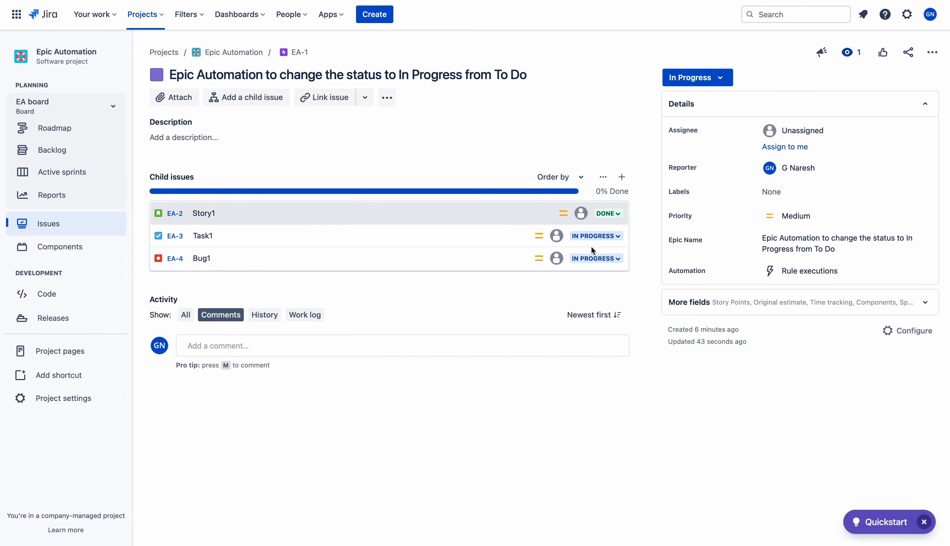
left_click(601, 237)
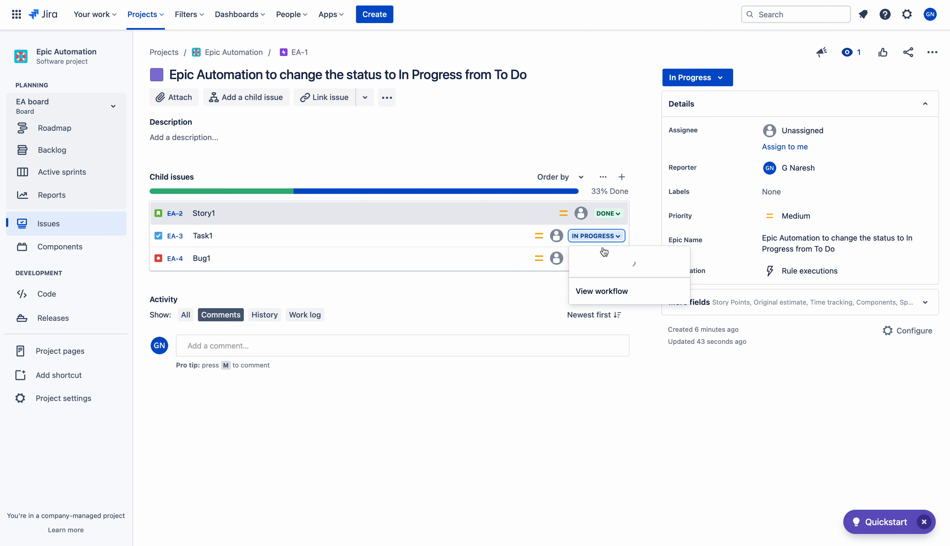
left_click(598, 271)
left_click(603, 259)
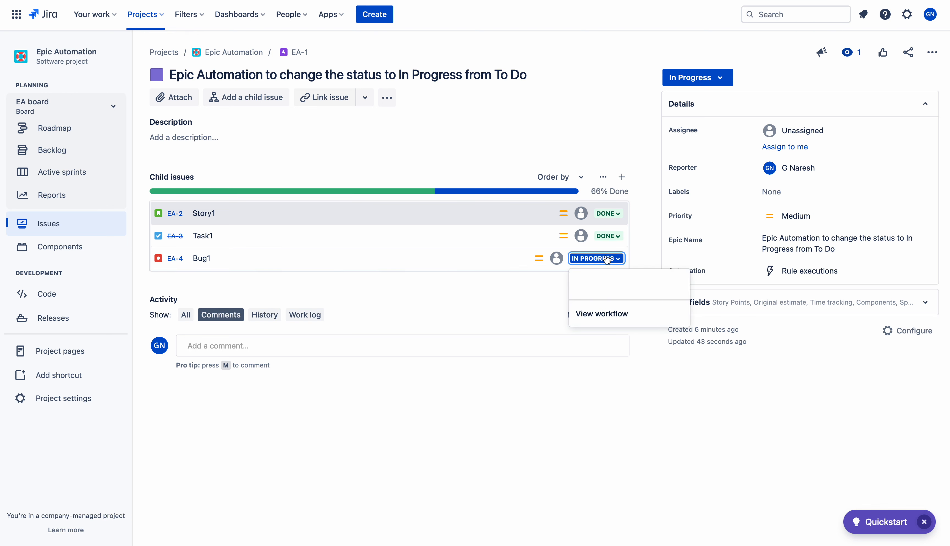
left_click(602, 294)
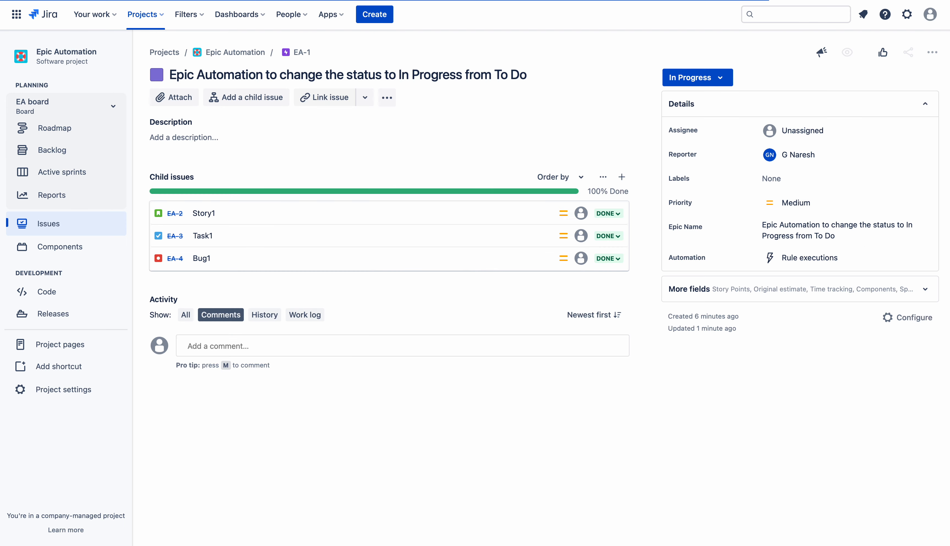
Step: Reload the epic page and open the related issues condition of the "When all stories are completed → then close epic" library template in project automation
key("super+r")
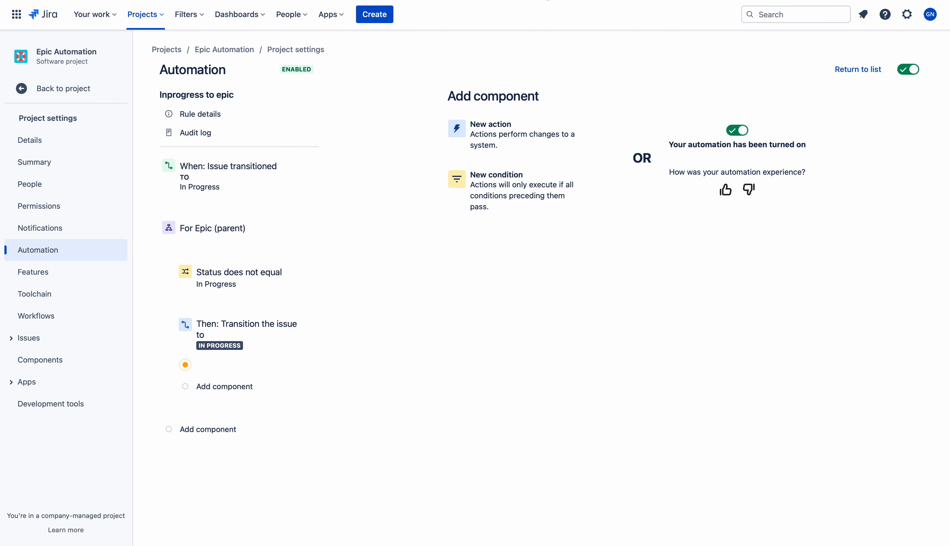
left_click(854, 69)
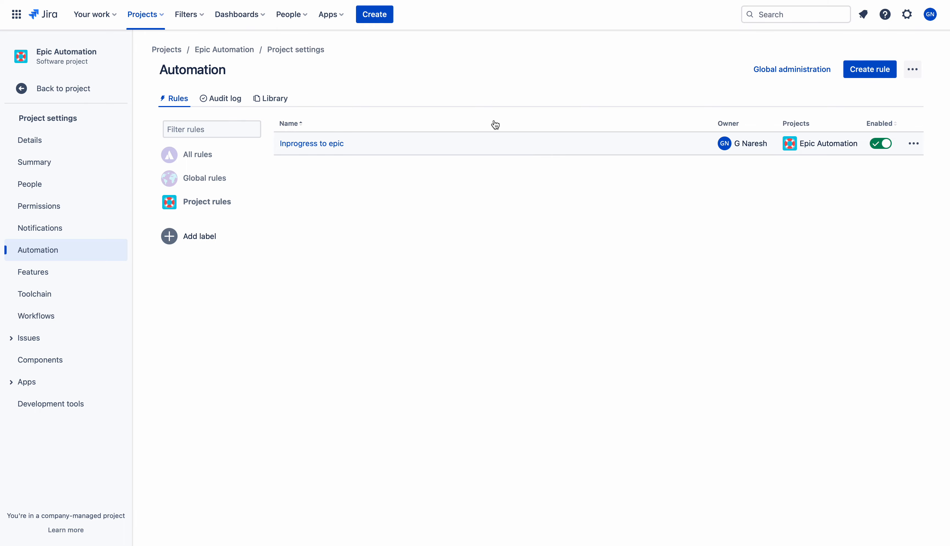
left_click(275, 99)
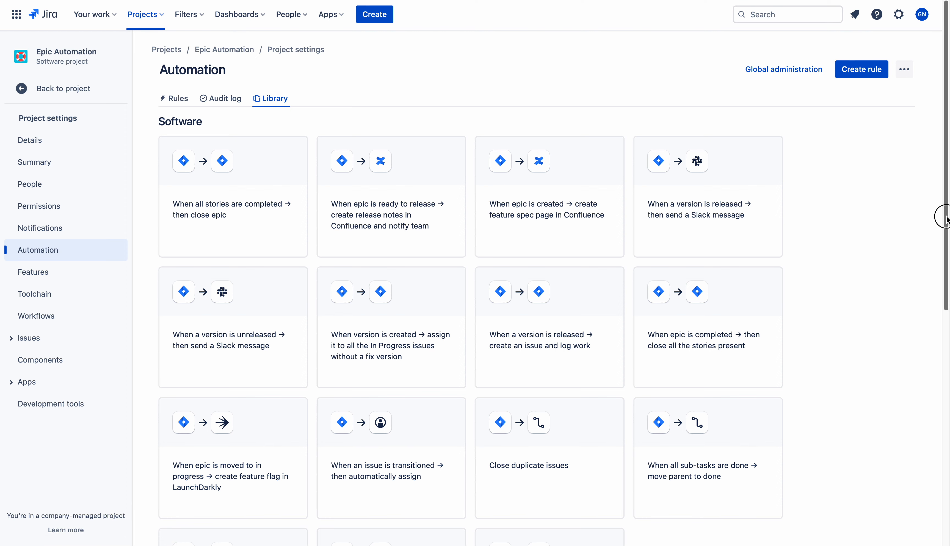
left_click_drag(946, 218, 944, 198)
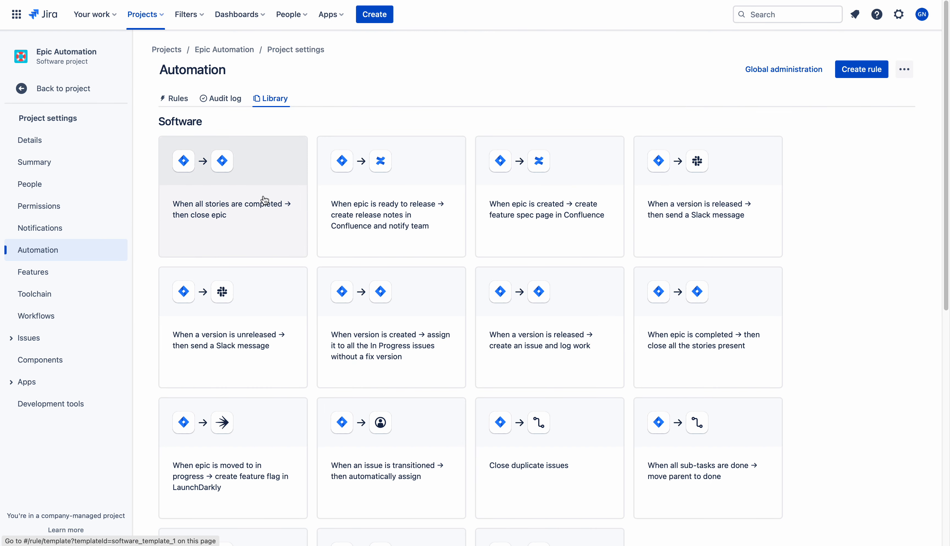
left_click(256, 189)
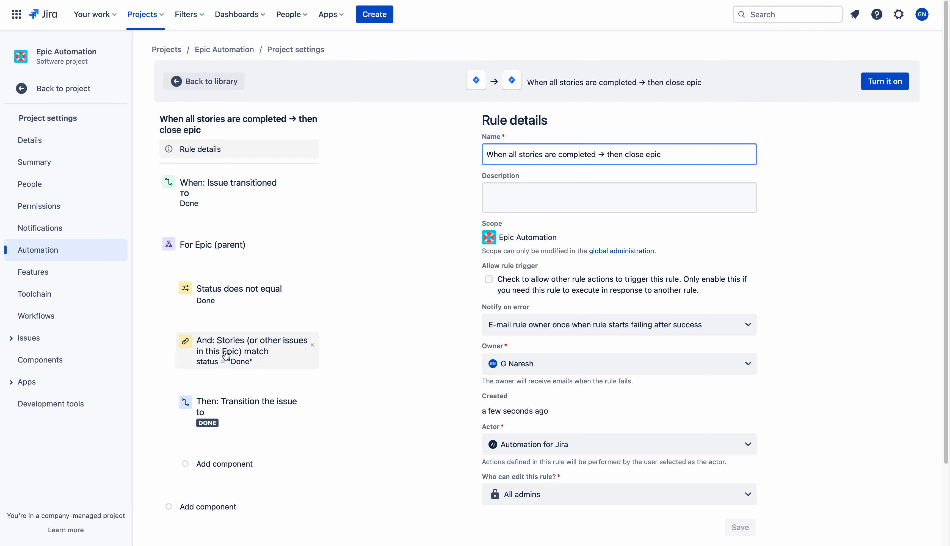
left_click(238, 357)
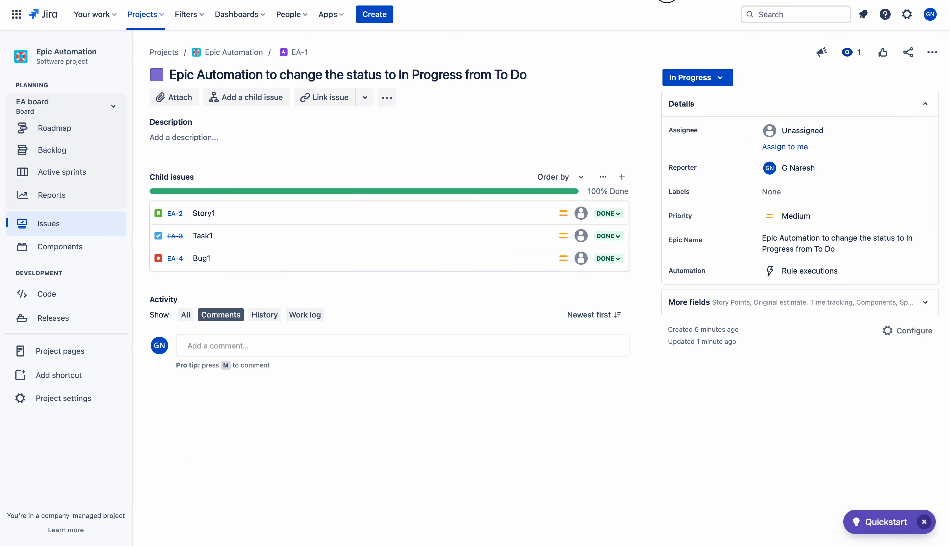
Step: On the epic page, set the status of child issues Task1, Bug1 and Story1 to In Progress
left_click(607, 236)
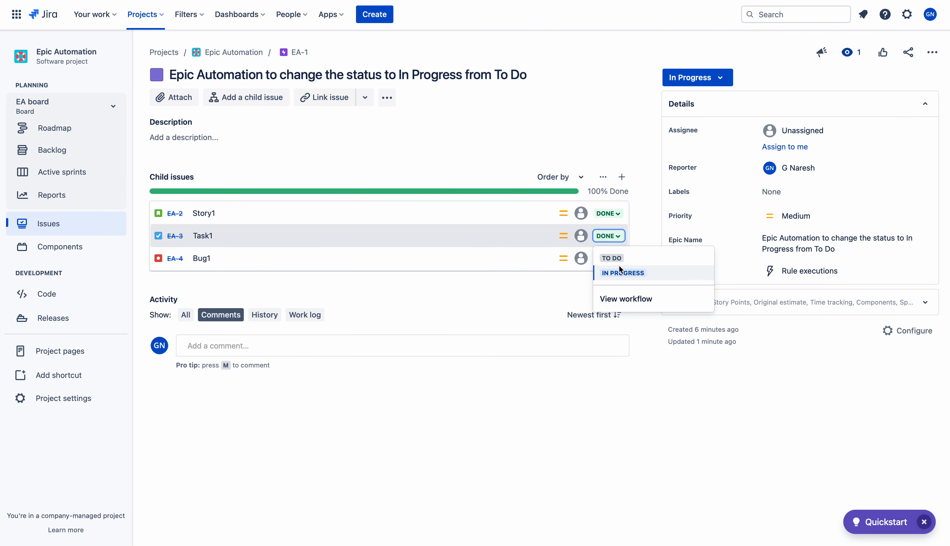
left_click(626, 273)
left_click(608, 261)
left_click(621, 295)
left_click(608, 214)
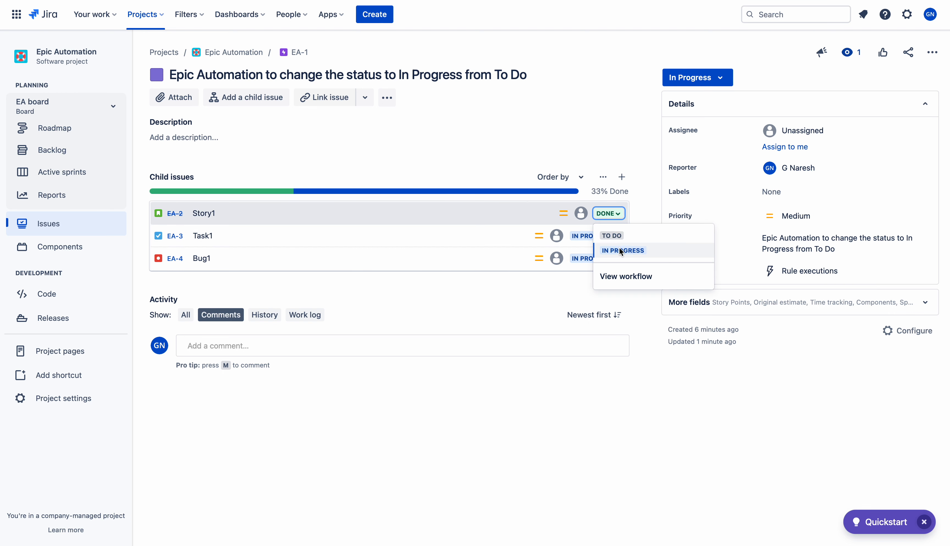
left_click(620, 250)
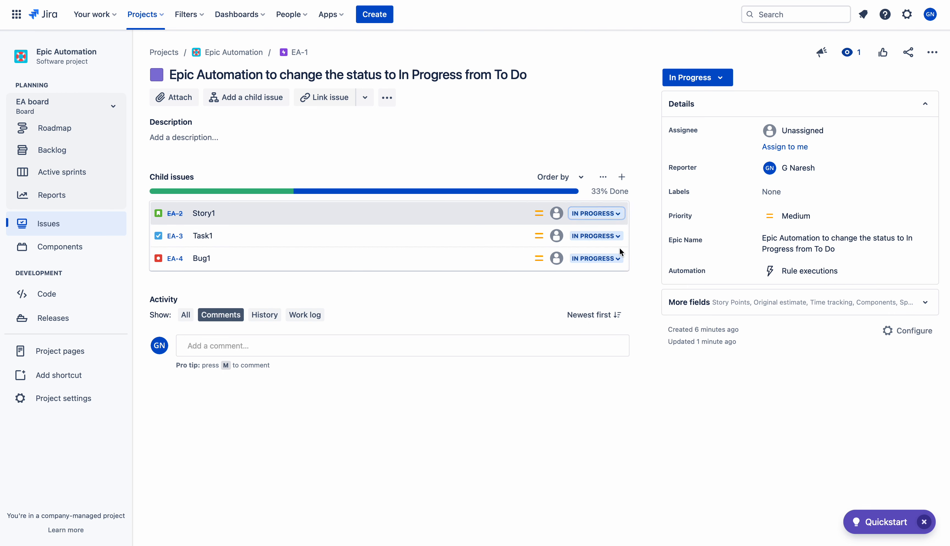
Step: Set only child issue Story1's status to Done and look at the epic's own status options without changing them
left_click(611, 214)
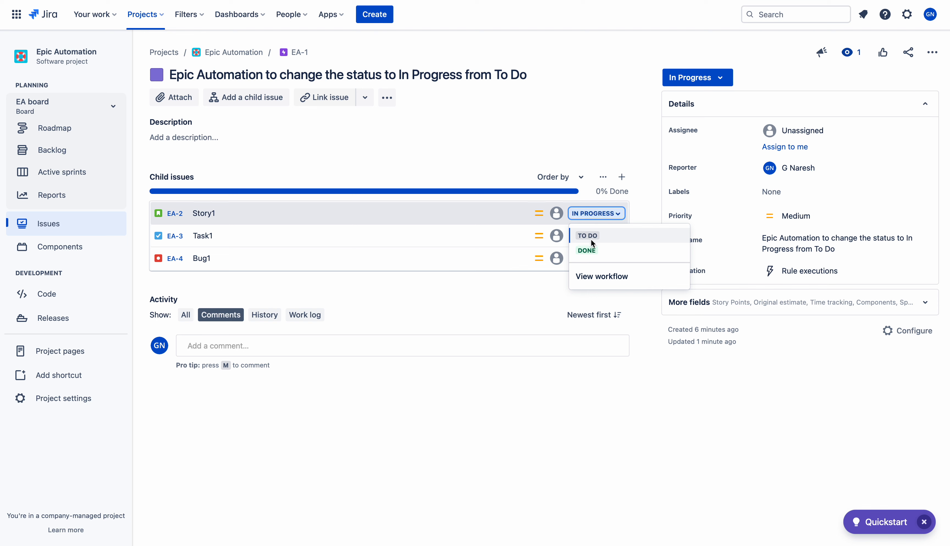
left_click(587, 250)
left_click(711, 73)
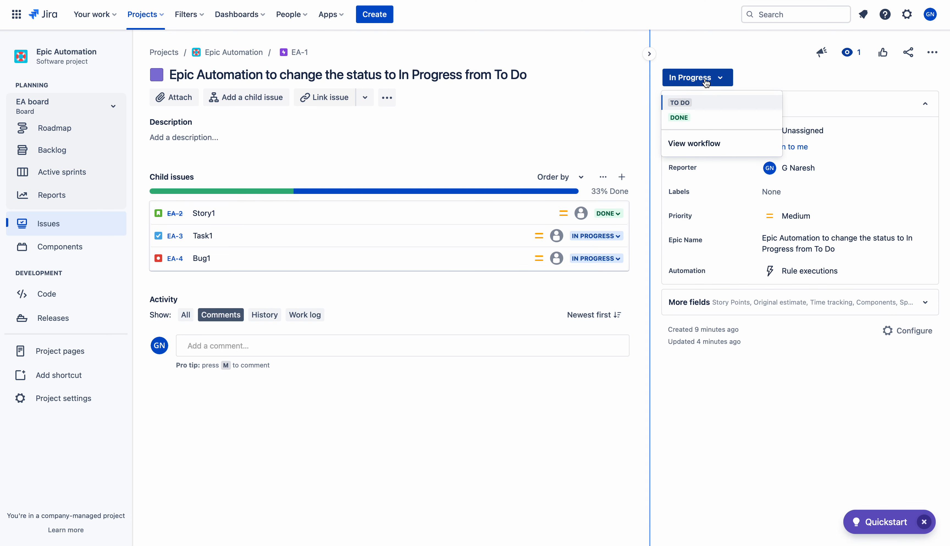
left_click(633, 103)
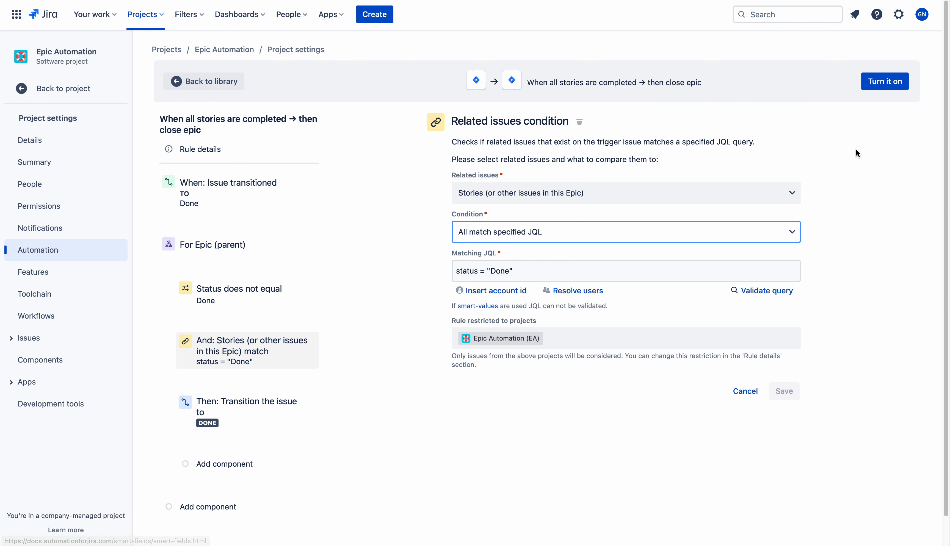
Step: Turn on the "When all stories are completed → then close epic" template rule and show the project's automation rules
left_click(884, 86)
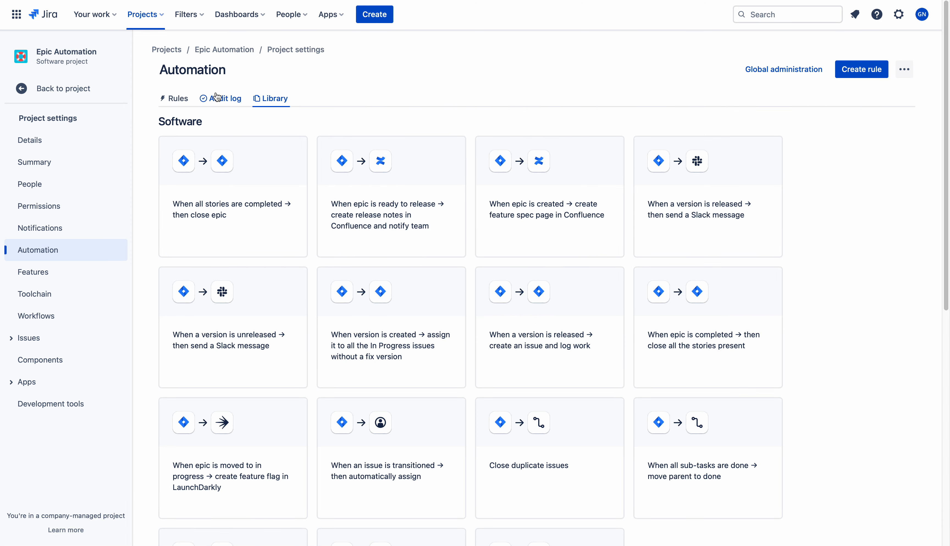
left_click(177, 100)
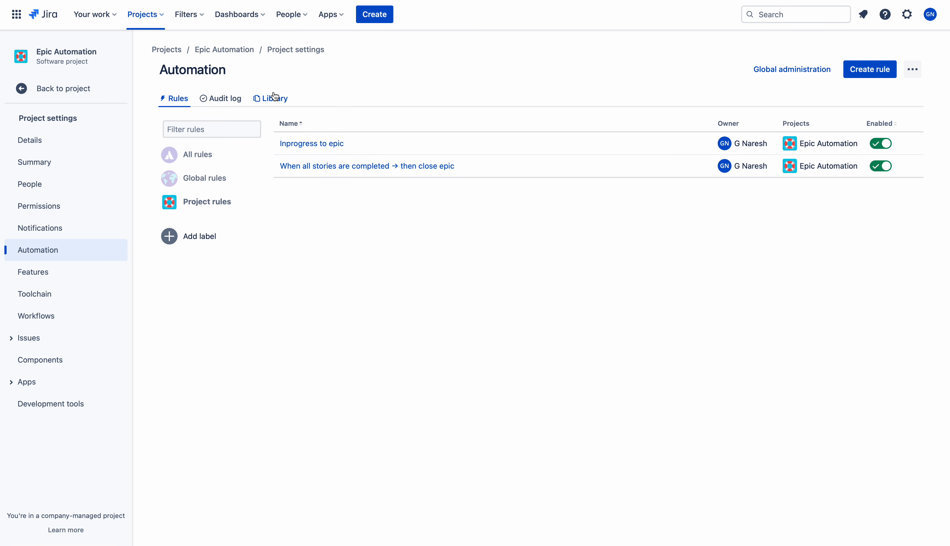
Step: Return to the project's backlog, show its epics and open the issue page of epic EA-1
left_click(77, 94)
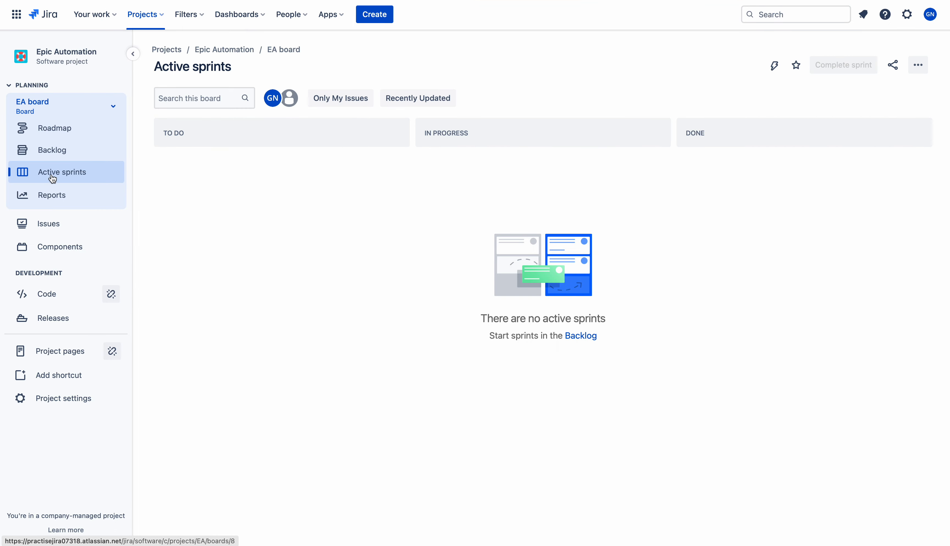
left_click(69, 149)
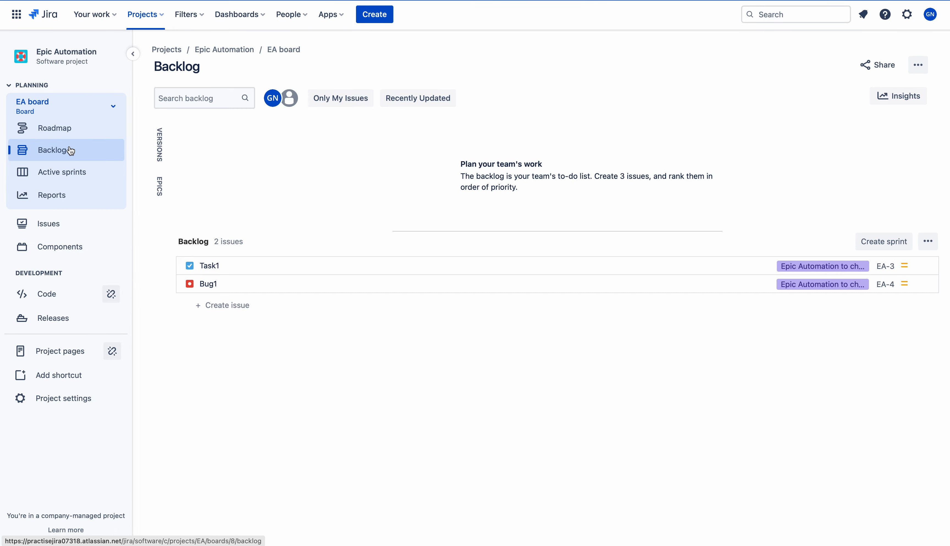
left_click(158, 187)
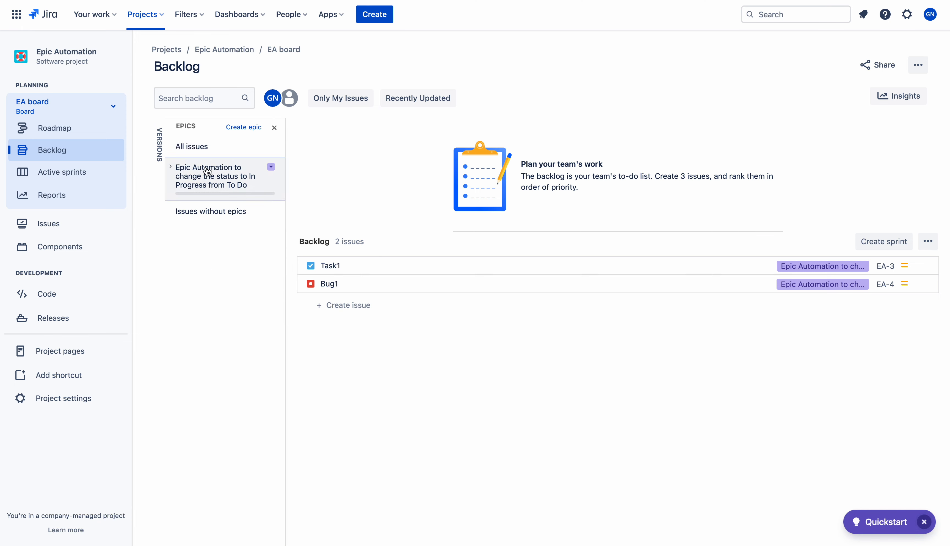
left_click(171, 166)
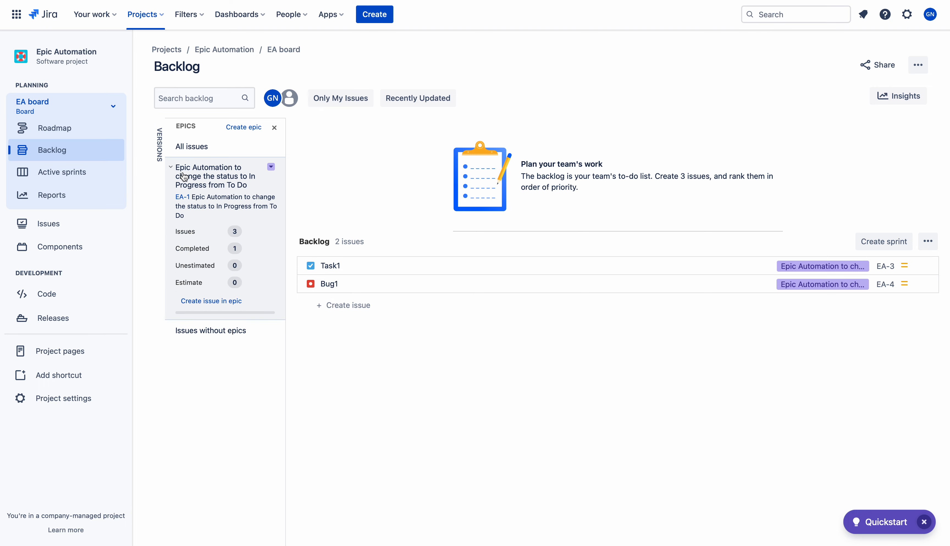
left_click(185, 197)
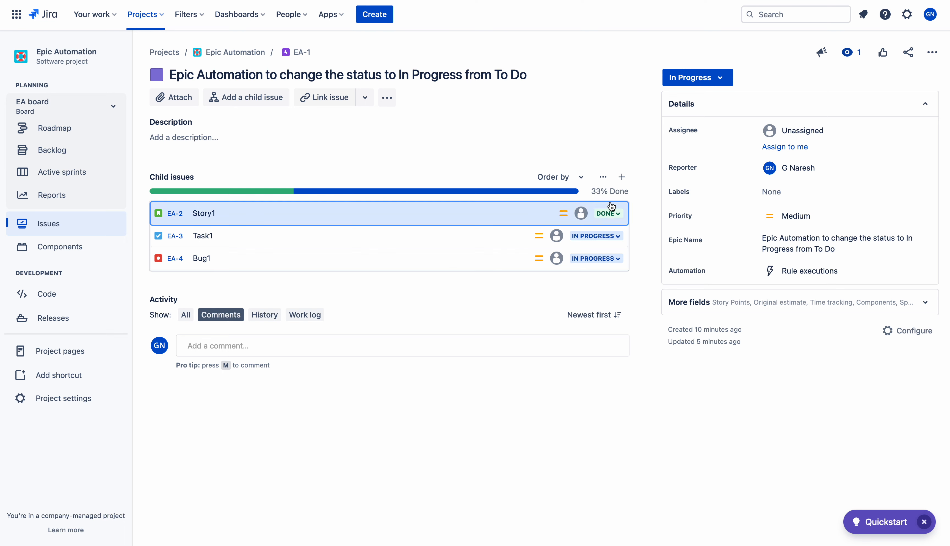
left_click(602, 206)
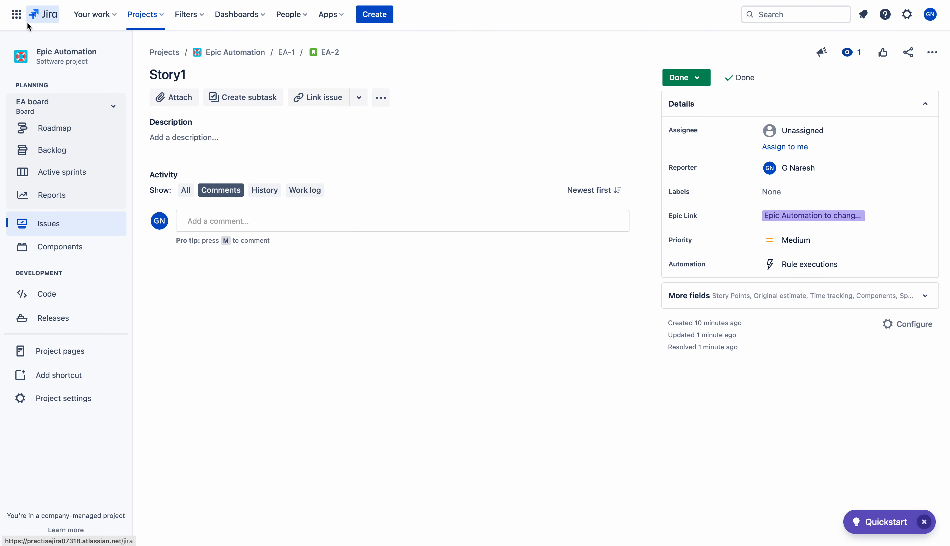
key("alt+Left")
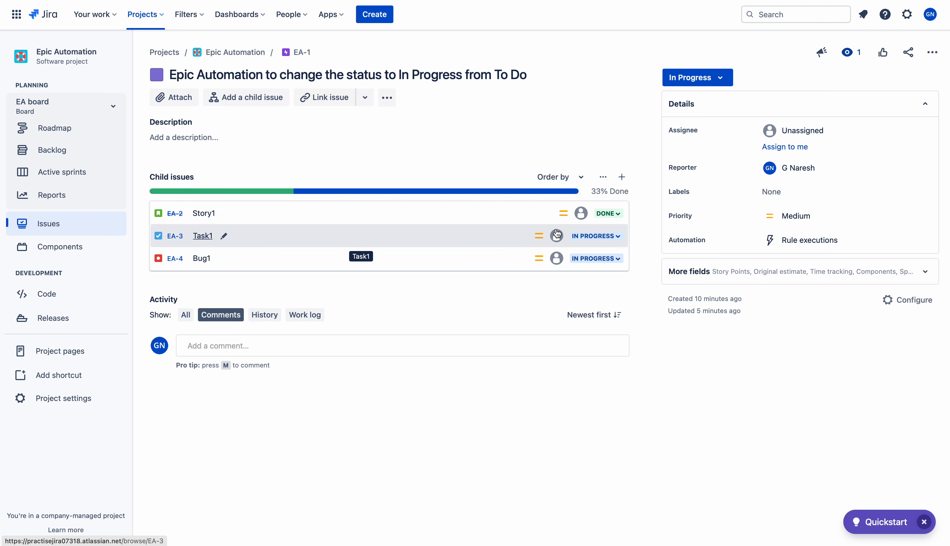
Step: Set the status of child issues Story1, Task1 and Bug1 back to To Do
left_click(606, 213)
left_click(629, 232)
left_click(601, 238)
left_click(605, 258)
left_click(603, 259)
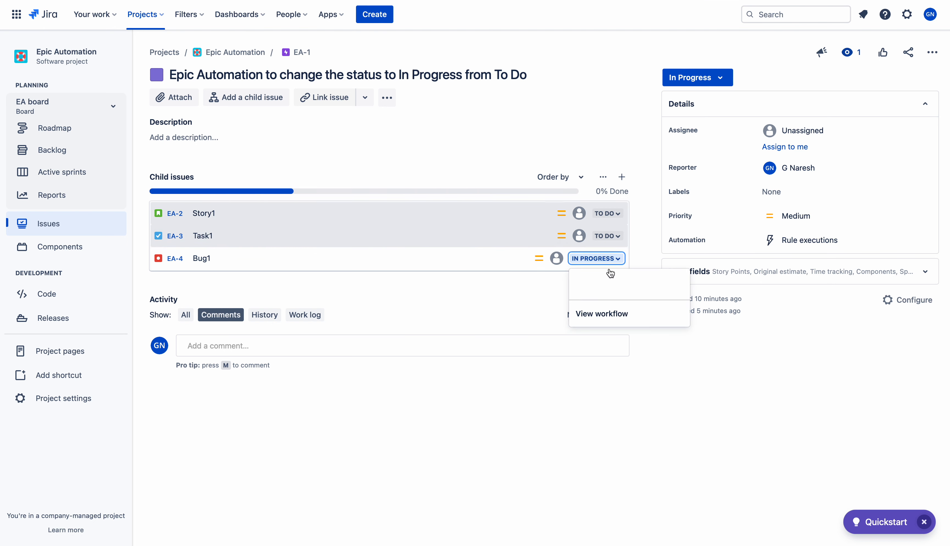
left_click(607, 280)
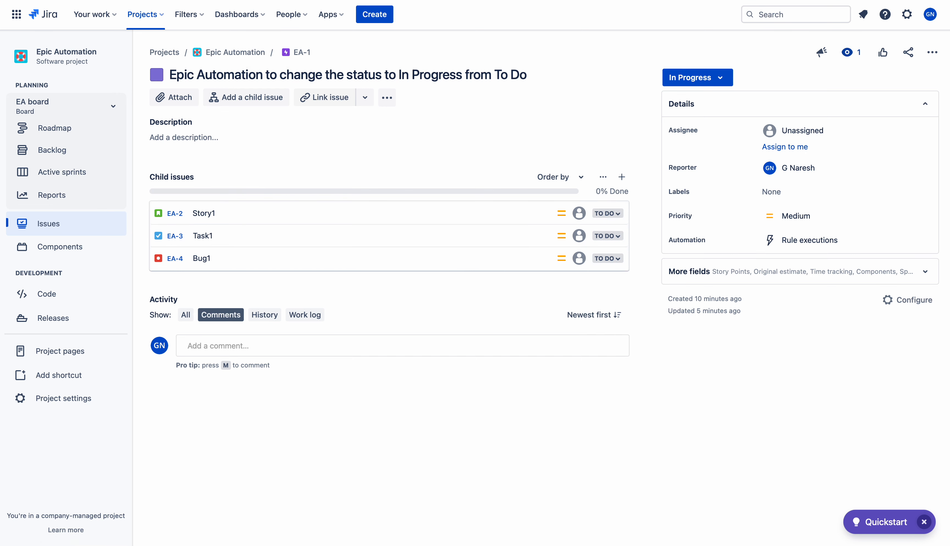
Step: Reload the epic page and set the epic's own status to To Do
key("super+r")
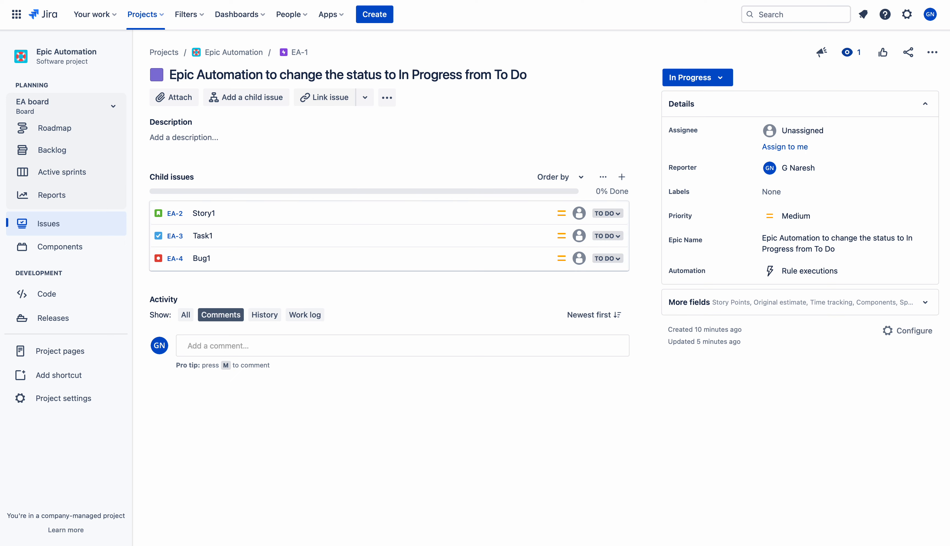
key("super+r")
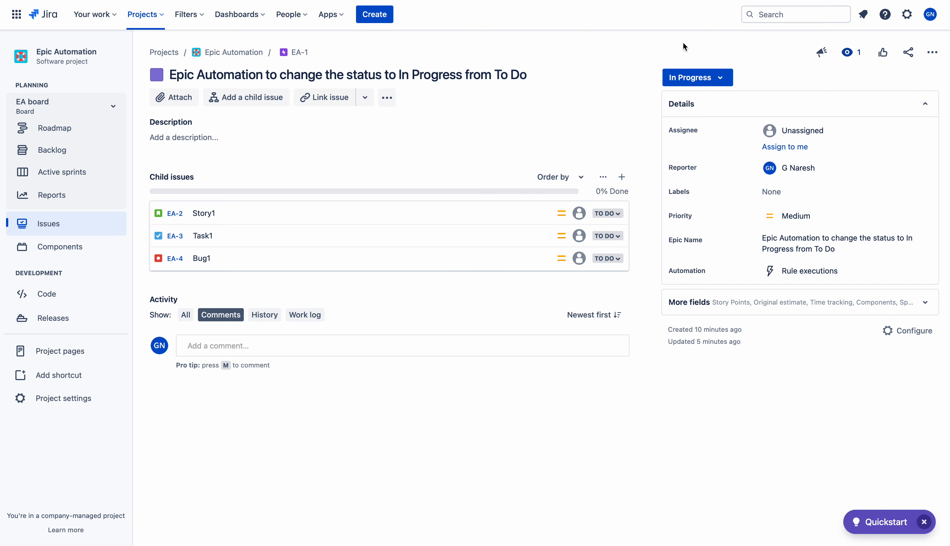
left_click(697, 78)
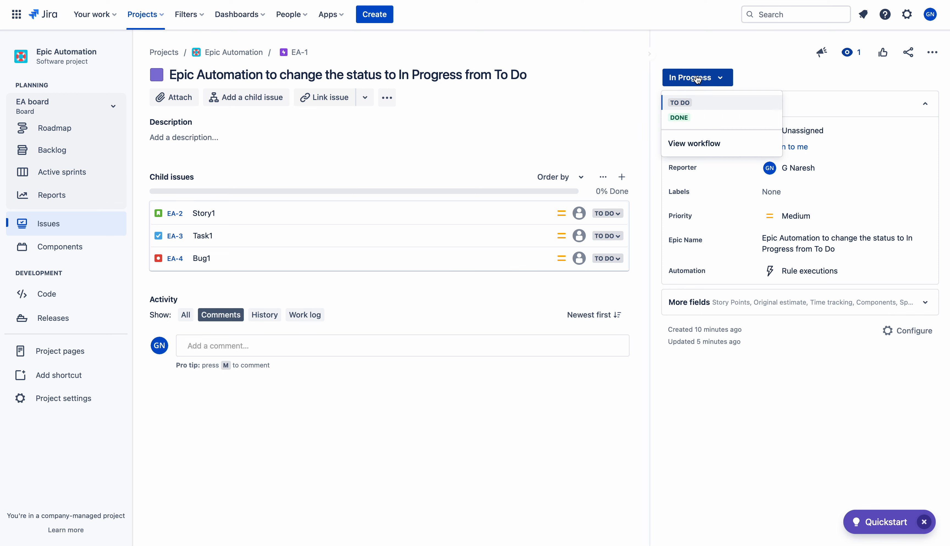
left_click(691, 100)
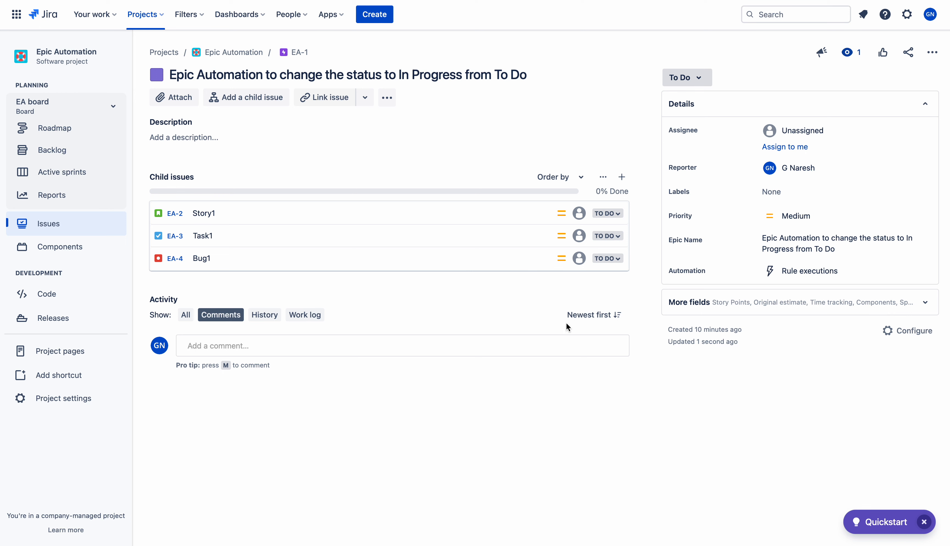
Step: Set child issue Story1's status to In Progress and reload the epic page to check the epic's status
left_click(607, 213)
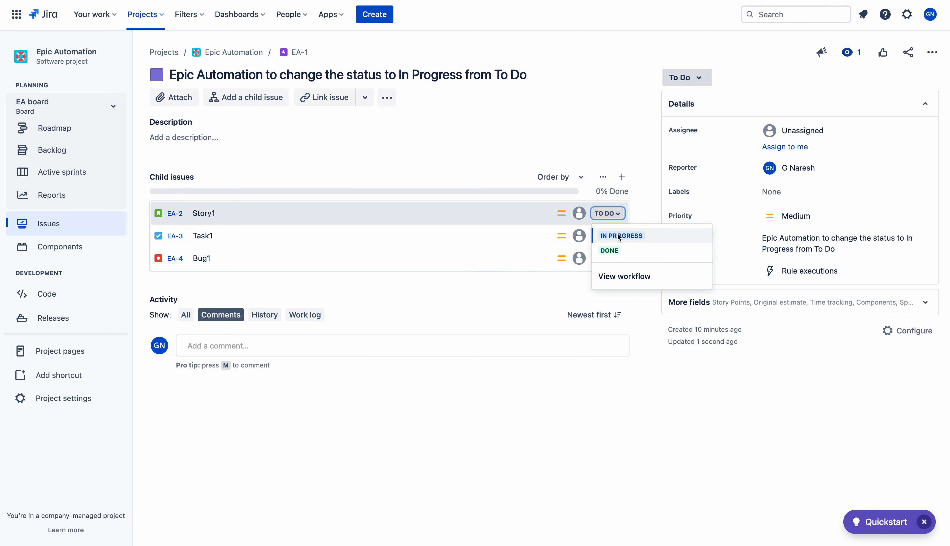
left_click(617, 234)
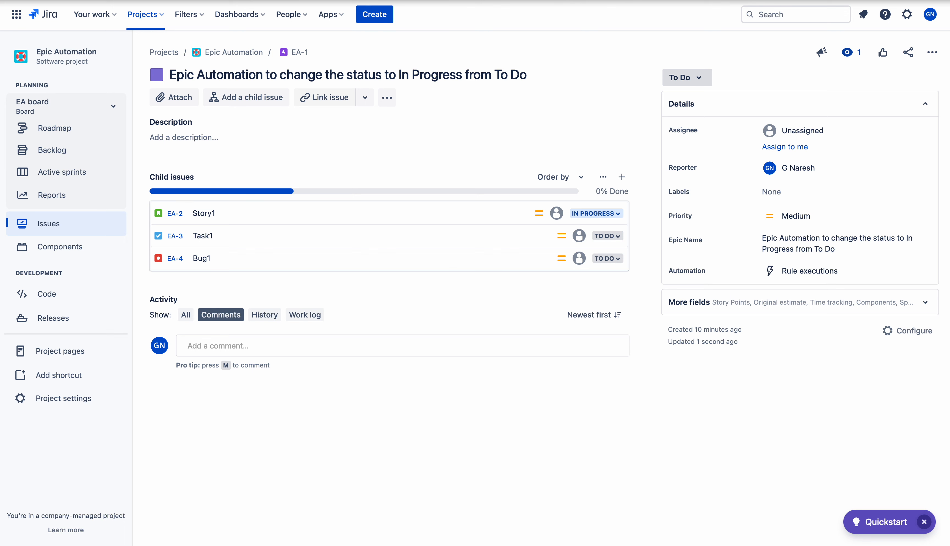
key("super+r")
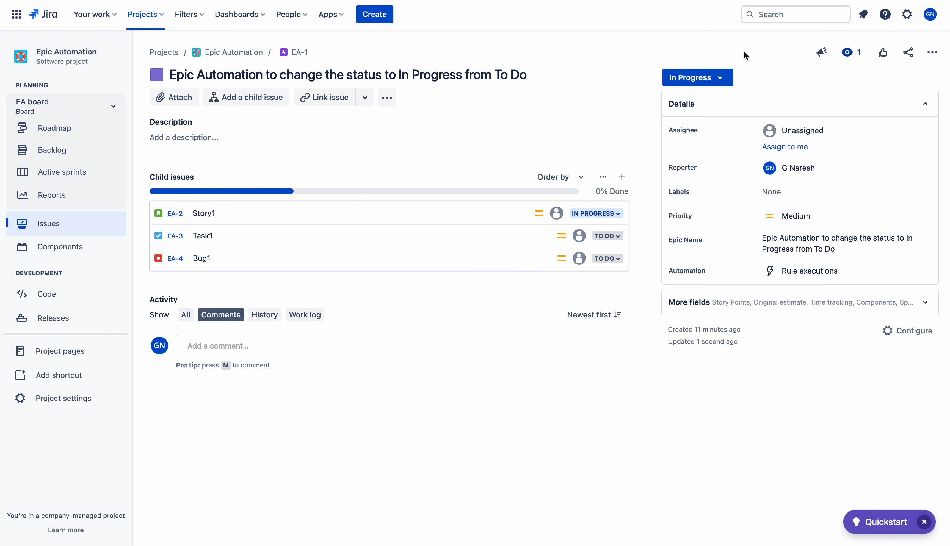
Step: Set child issues Task1 and Bug1 to In Progress and reload the page to recheck the epic's status
left_click(615, 235)
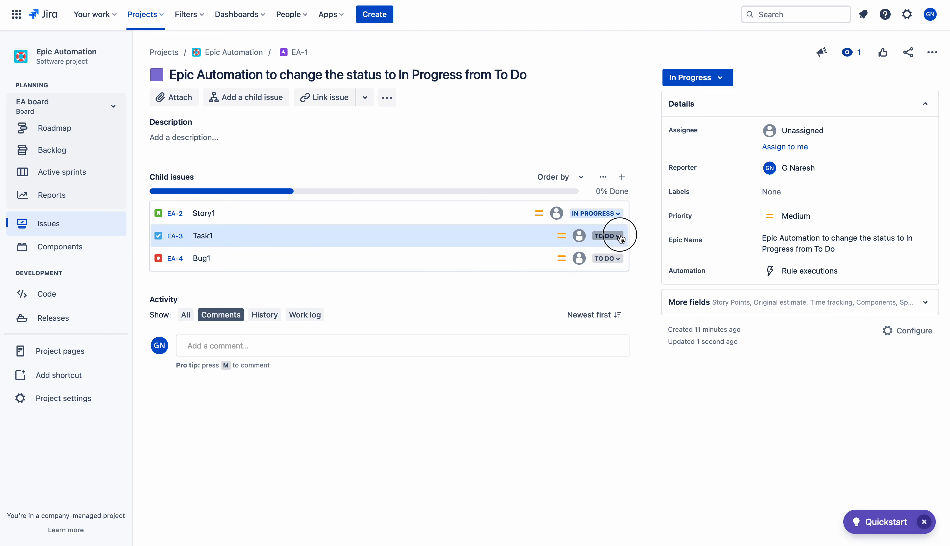
left_click(619, 259)
left_click(607, 258)
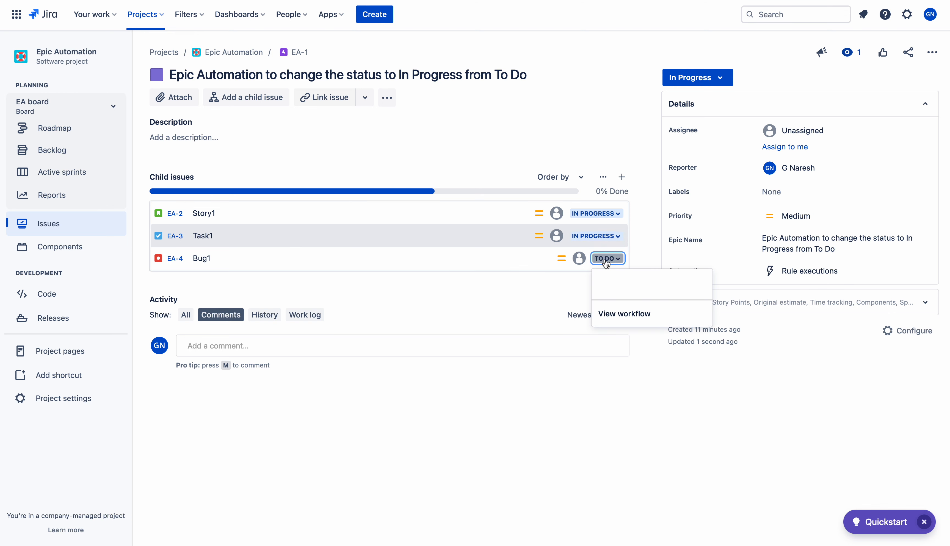
left_click(618, 281)
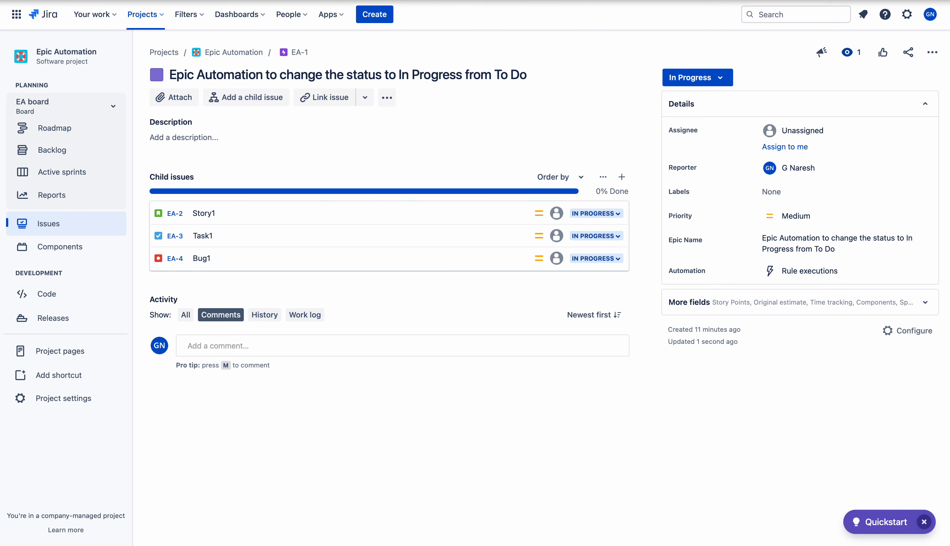
key("super+r")
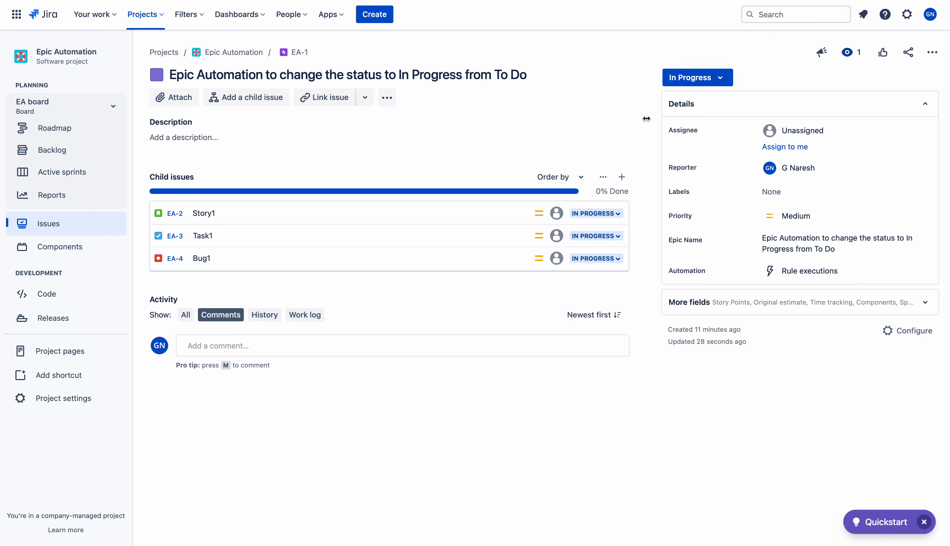
Step: Set child issues Story1 and Task1 to Done, reloading the page after each change to check the epic's status
left_click(602, 214)
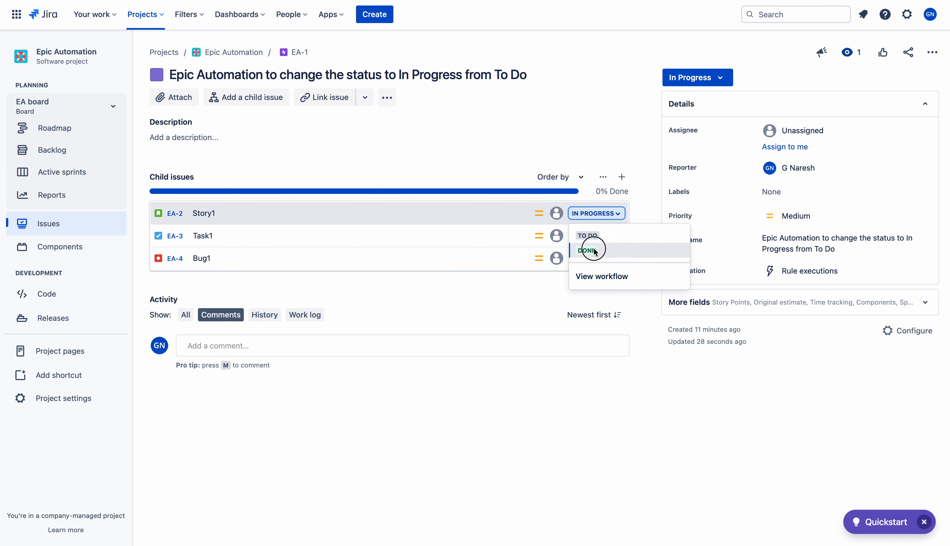
left_click(587, 251)
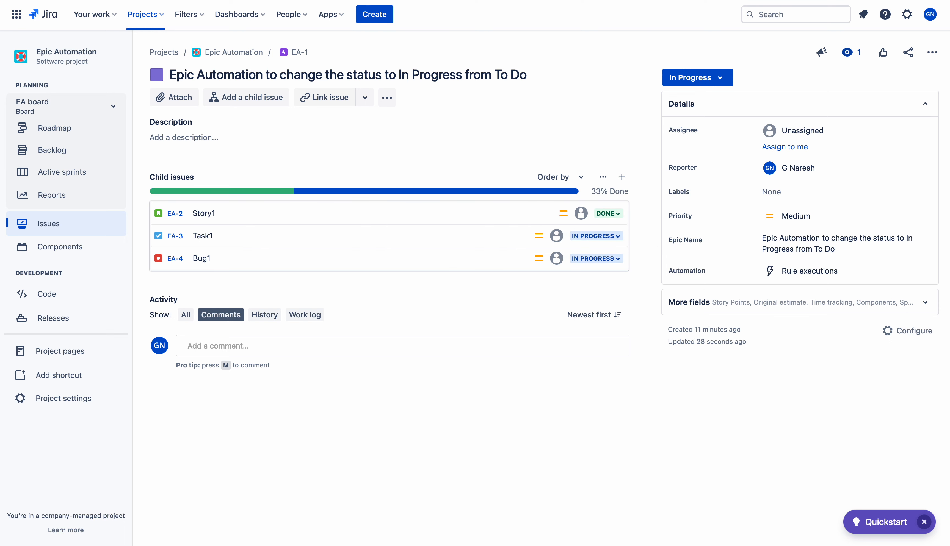
key("super+r")
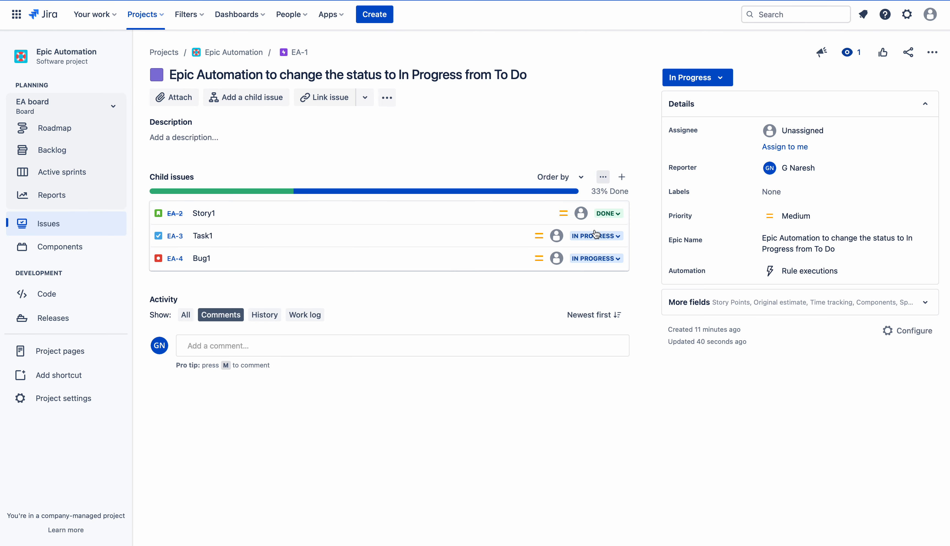
left_click(605, 238)
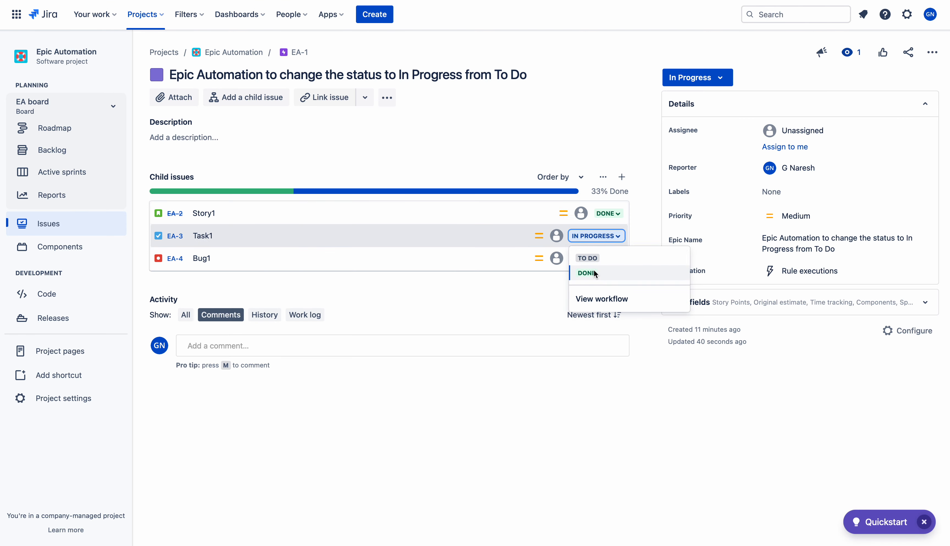
left_click(593, 269)
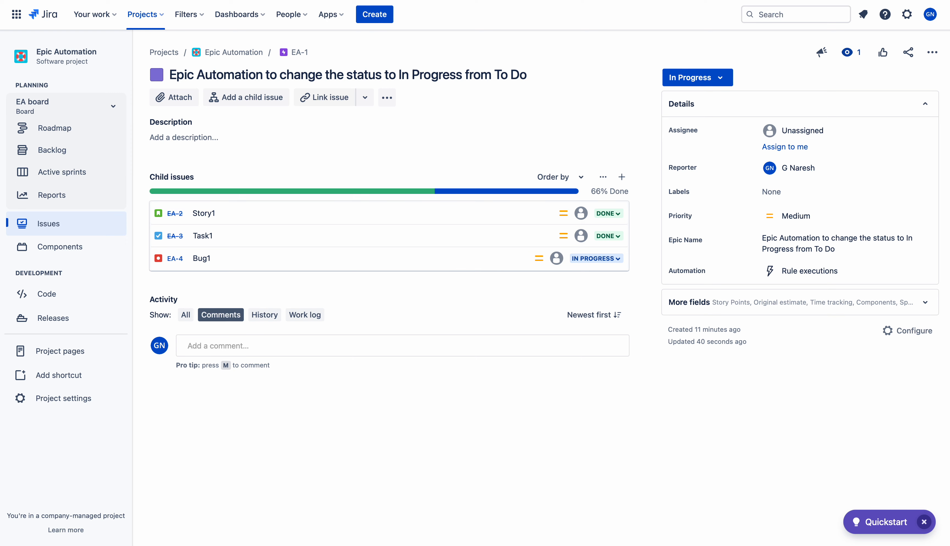
key("super+r")
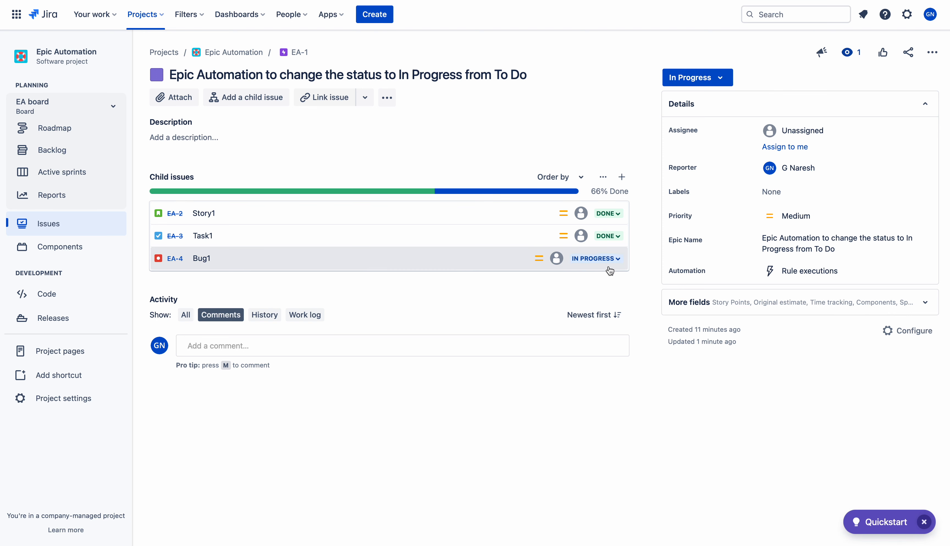
Step: Set child issue Bug1 to Done and reload the epic page repeatedly to check the epic's status
left_click(617, 264)
left_click(589, 298)
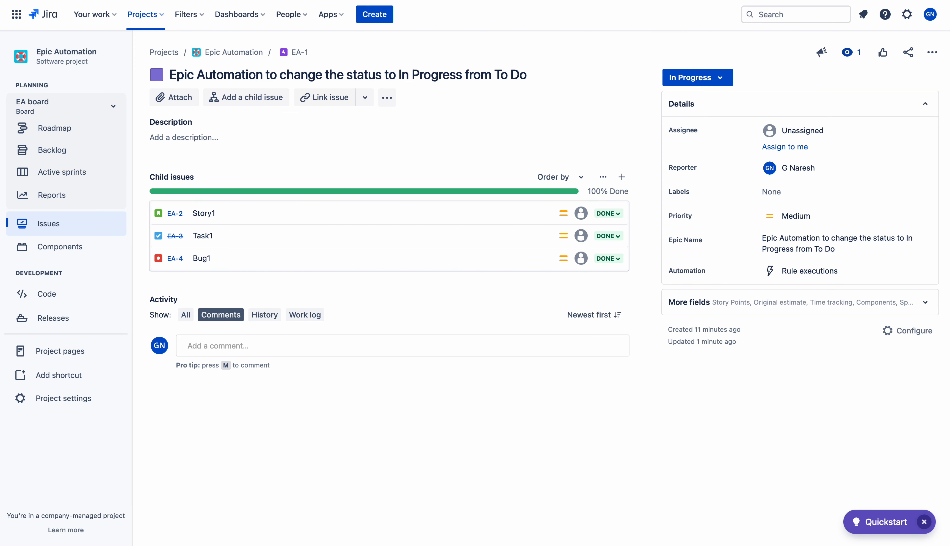
key("super+r")
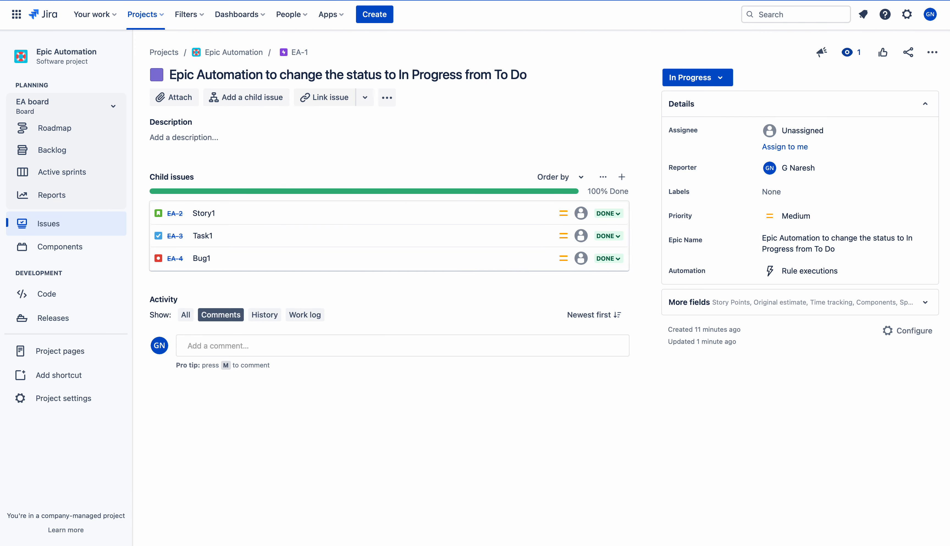
key("super+r")
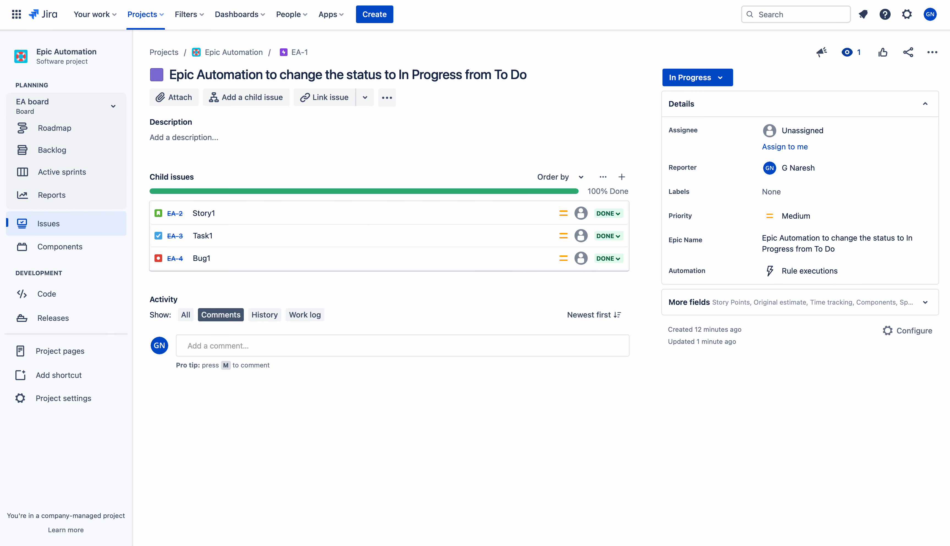
key("super+r")
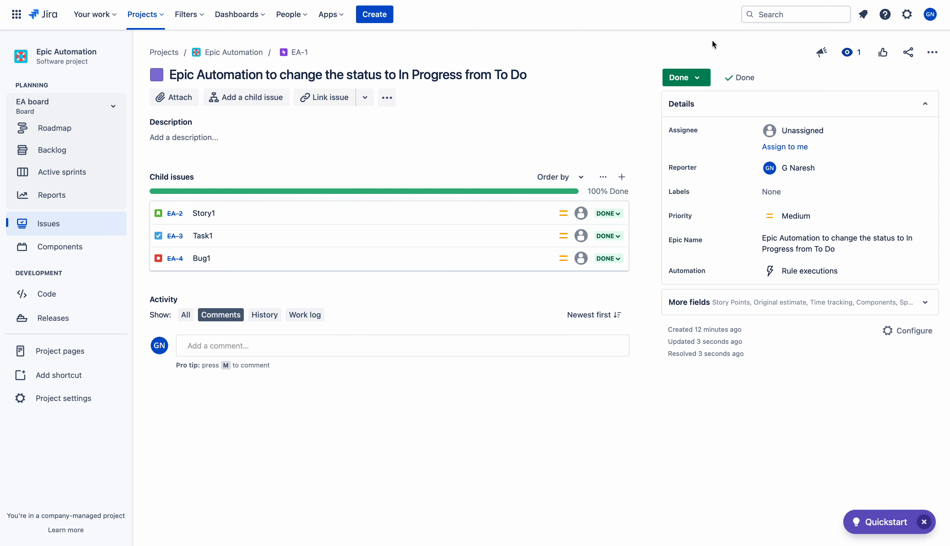
Step: Set the status of child issues Story1, Task1 and Bug1 back to In Progress
left_click(609, 213)
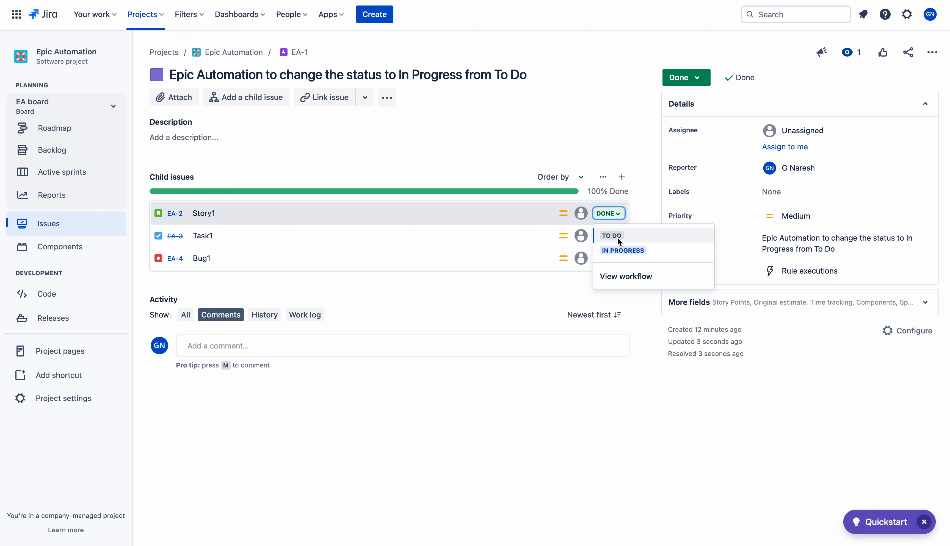
left_click(619, 249)
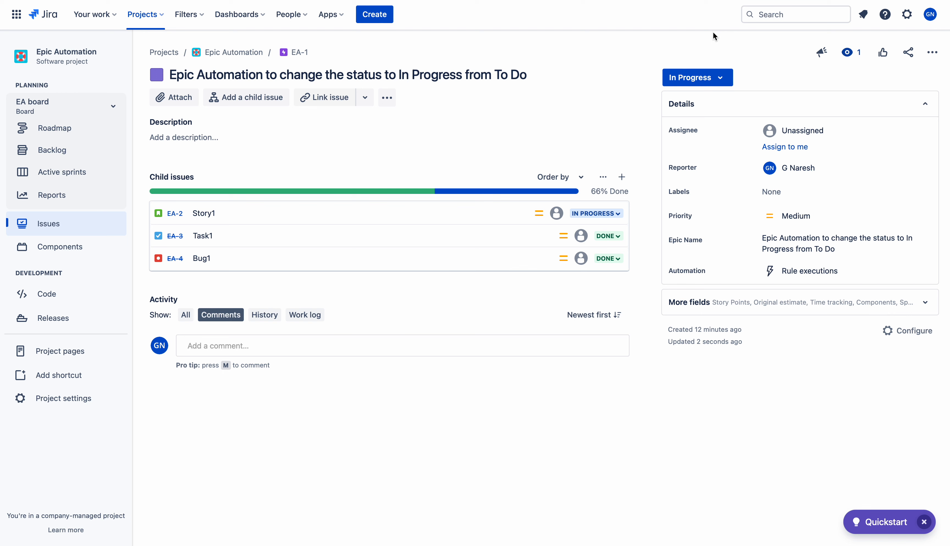
left_click(608, 236)
left_click(630, 273)
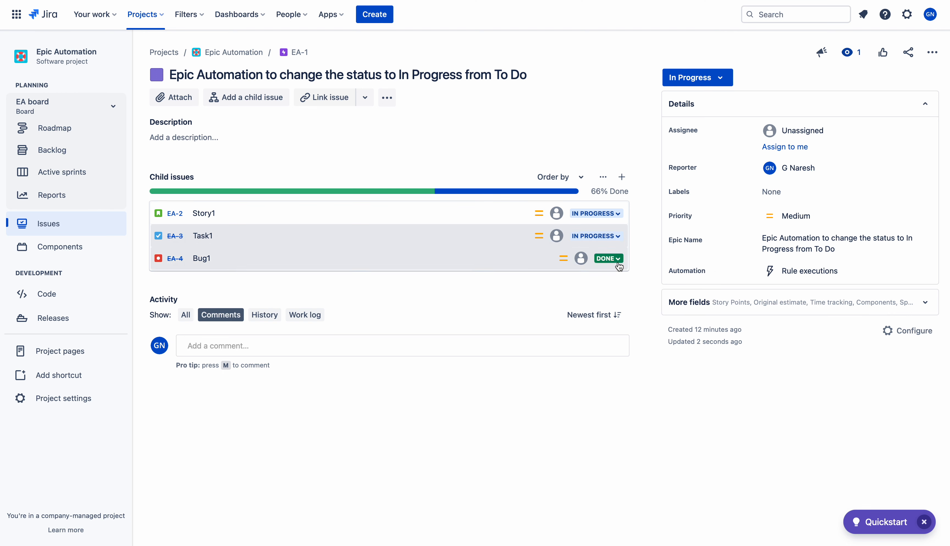
left_click(608, 259)
left_click(632, 295)
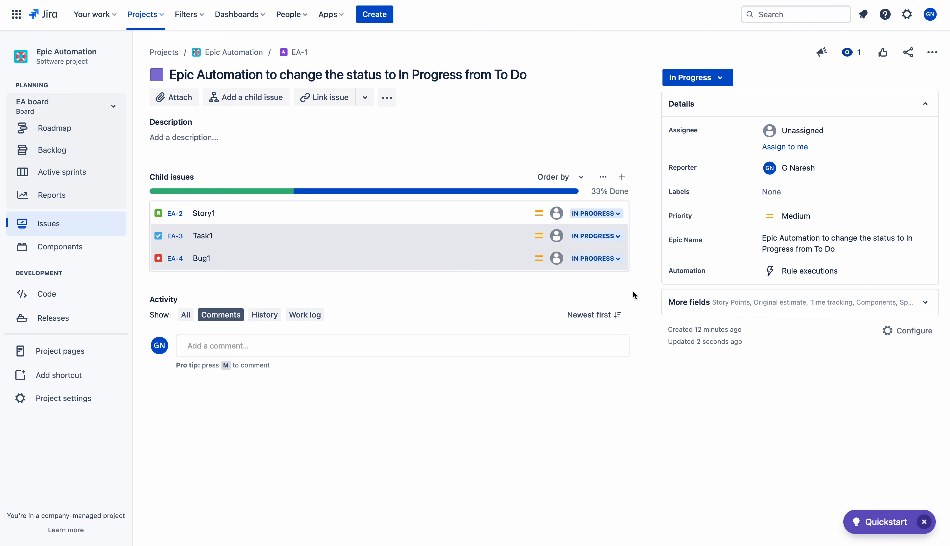
Step: Set child issues Story1, Task1 and Bug1 to To Do and reload the page to check the epic's status
left_click(603, 213)
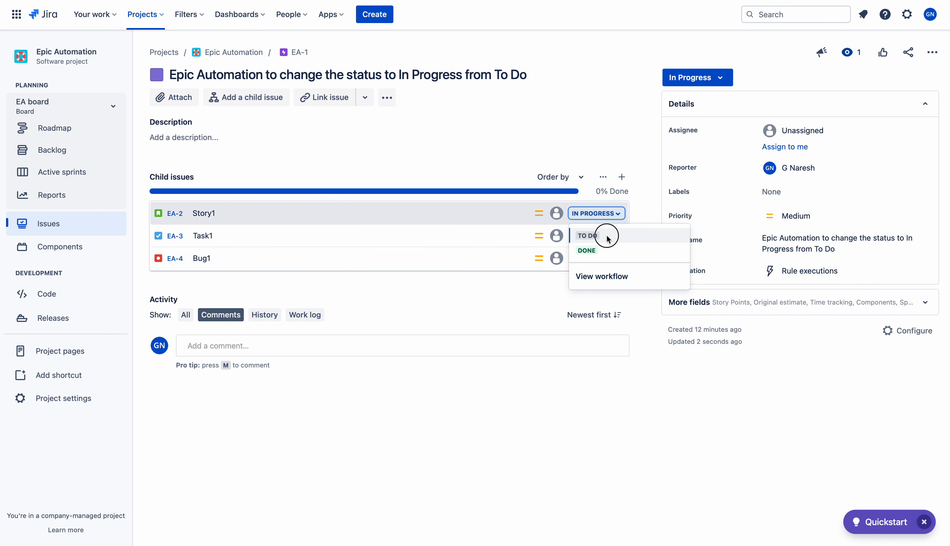
left_click(606, 235)
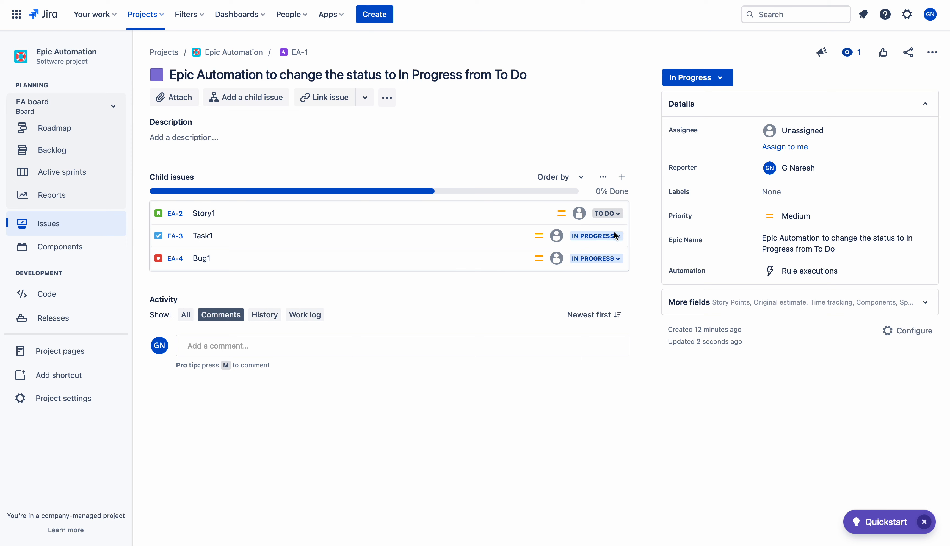
left_click(607, 235)
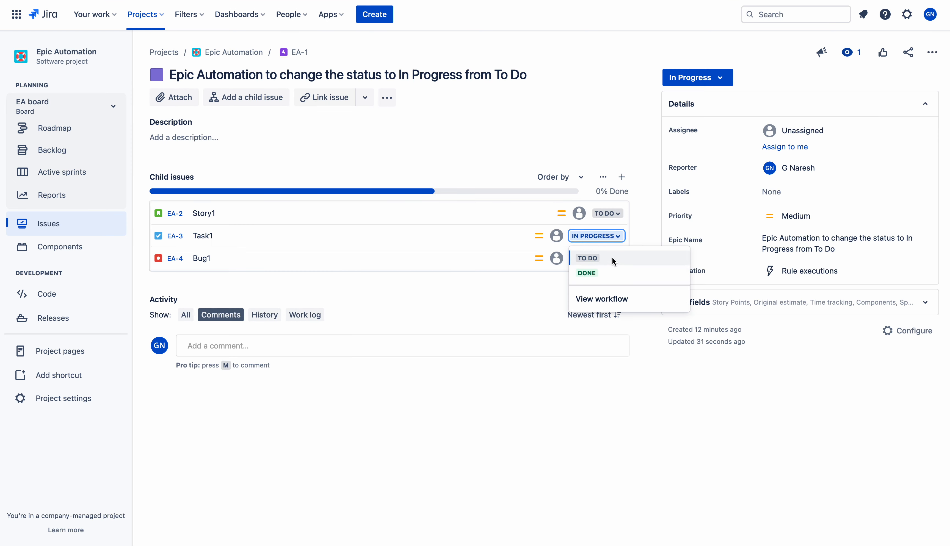
left_click(611, 258)
left_click(614, 258)
left_click(615, 279)
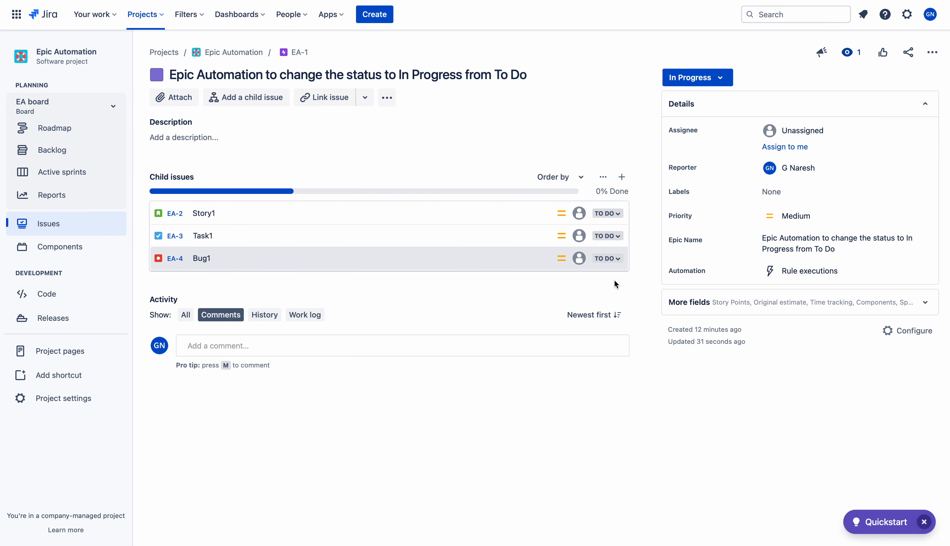
key("super+r")
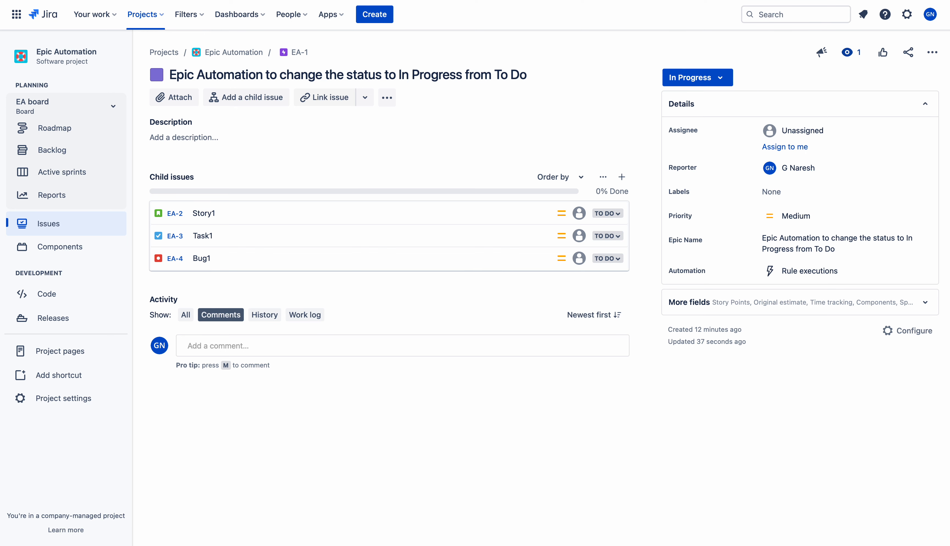
key("super+r")
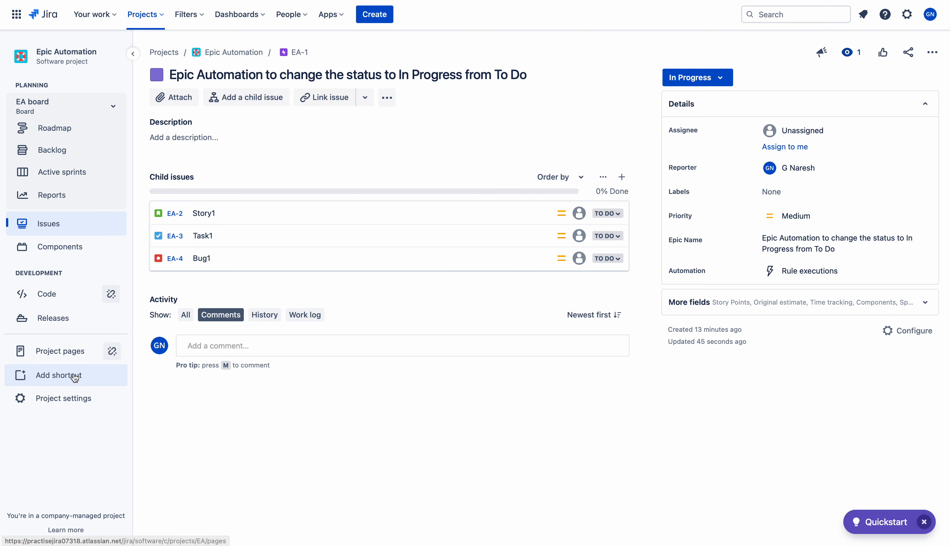
Step: Start a new automation rule in the Epic Automation project's settings
left_click(76, 400)
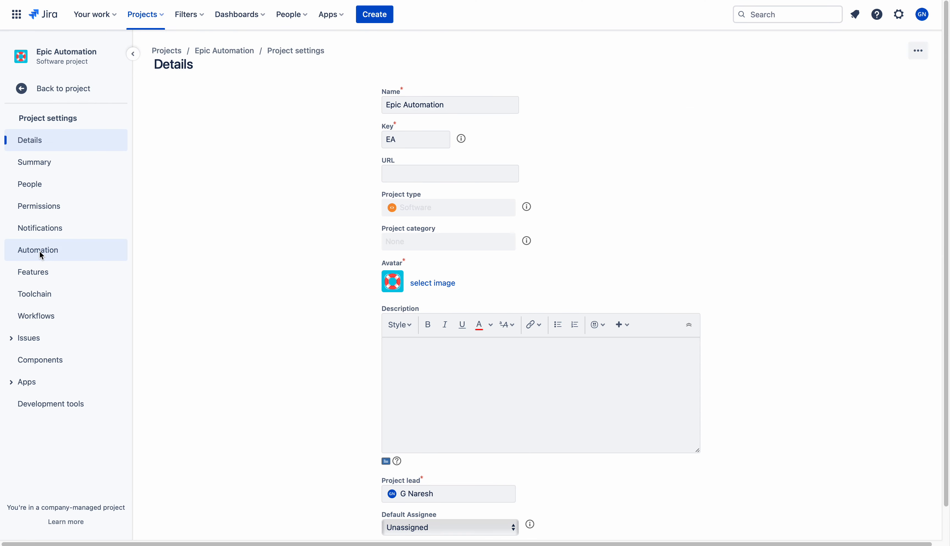
left_click(40, 251)
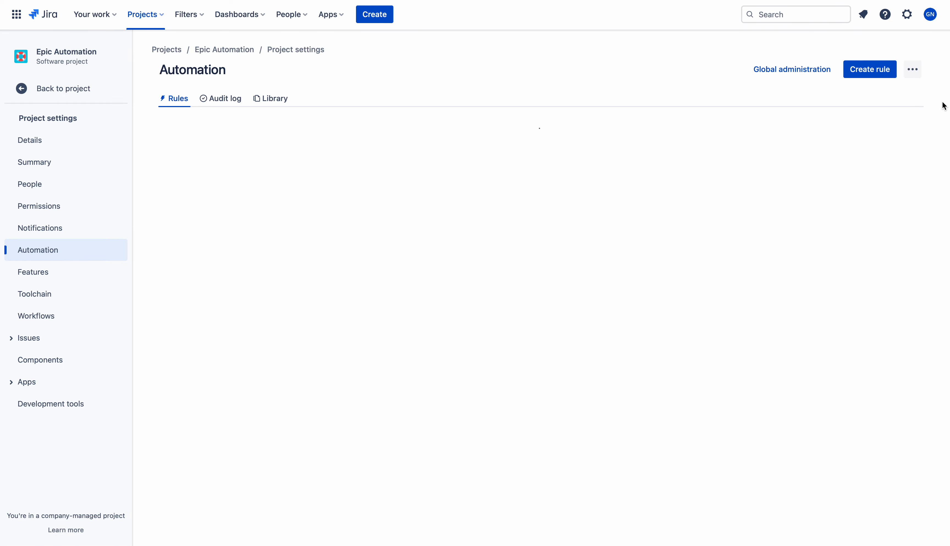
left_click(873, 71)
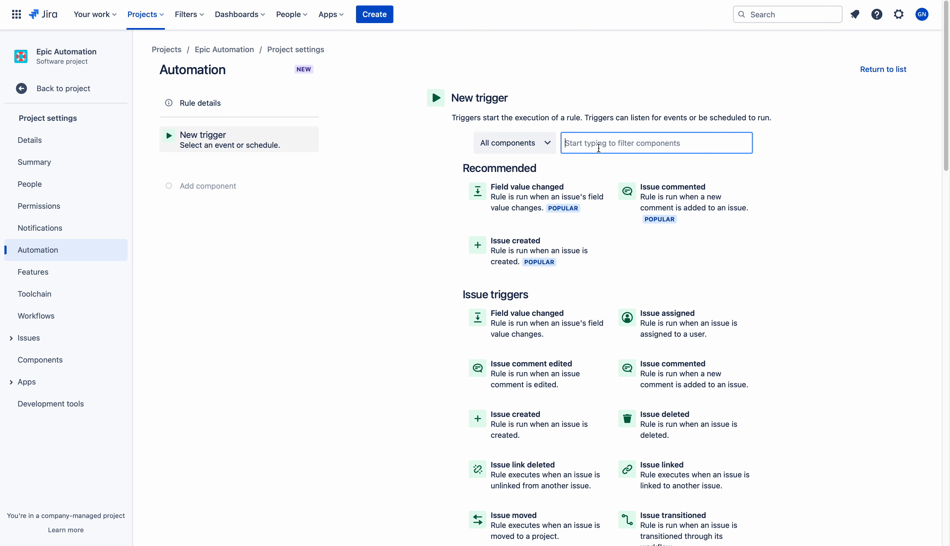
Step: Add an Issue transitioned trigger with To Do as its target status and save it
type("iss")
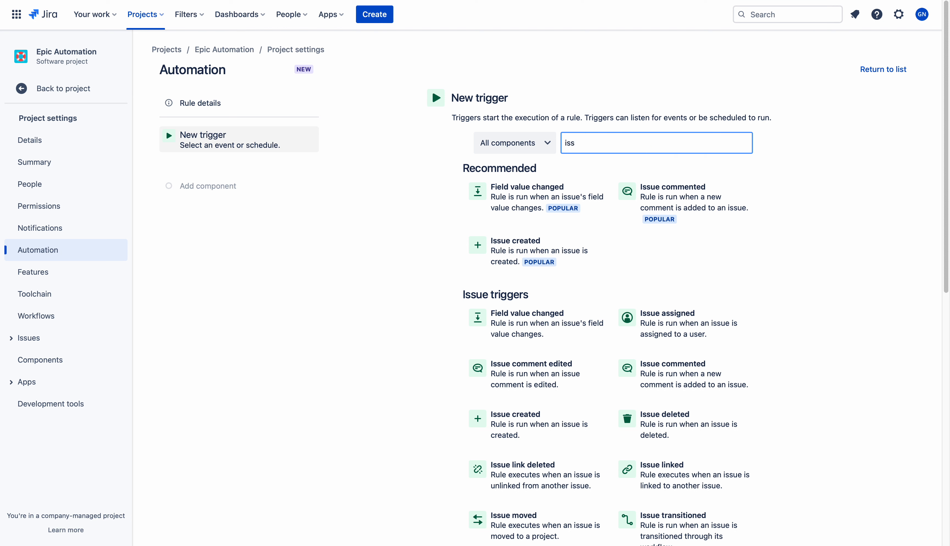
key("shift+Tab")
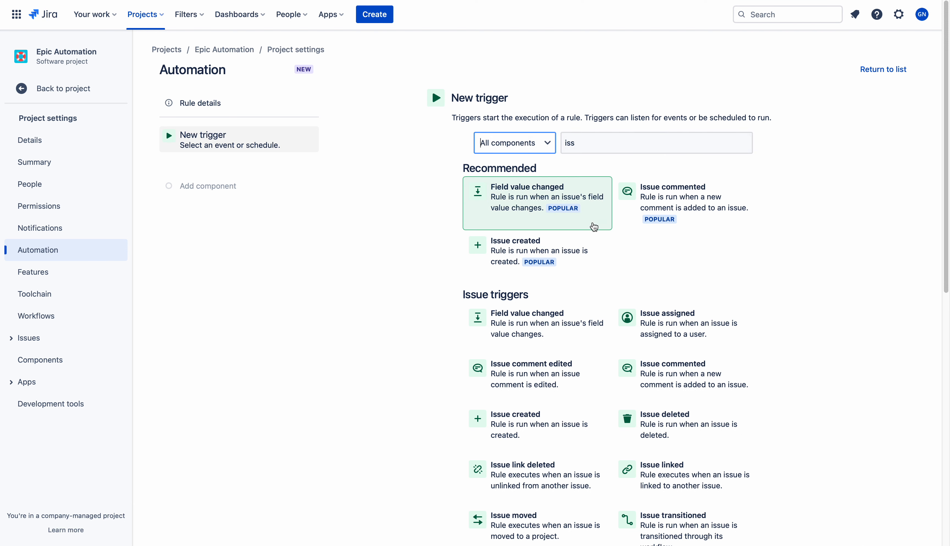
left_click(659, 535)
left_click(545, 210)
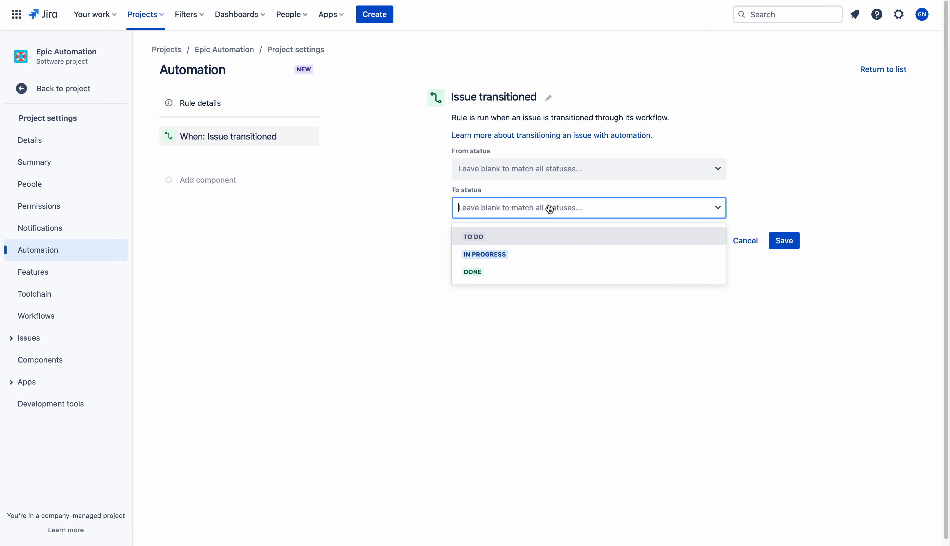
left_click(513, 230)
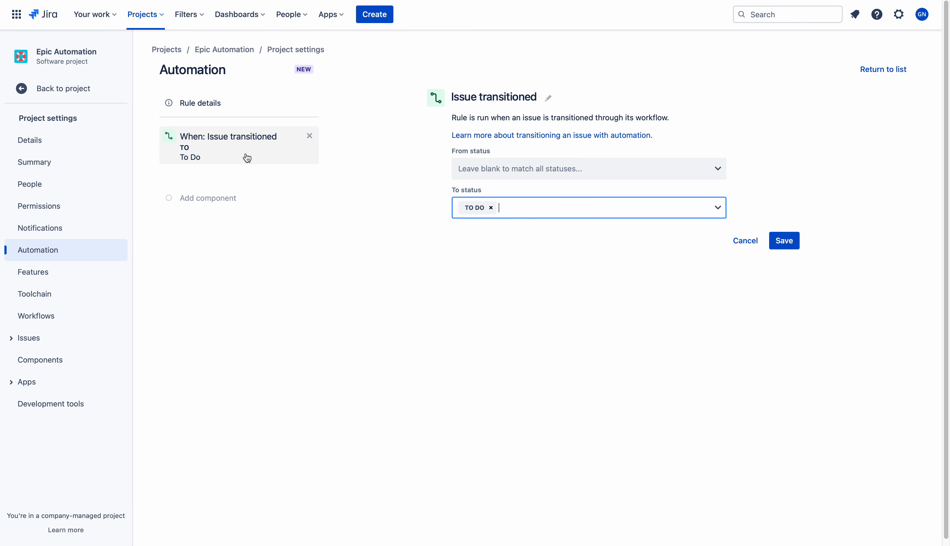
left_click(784, 246)
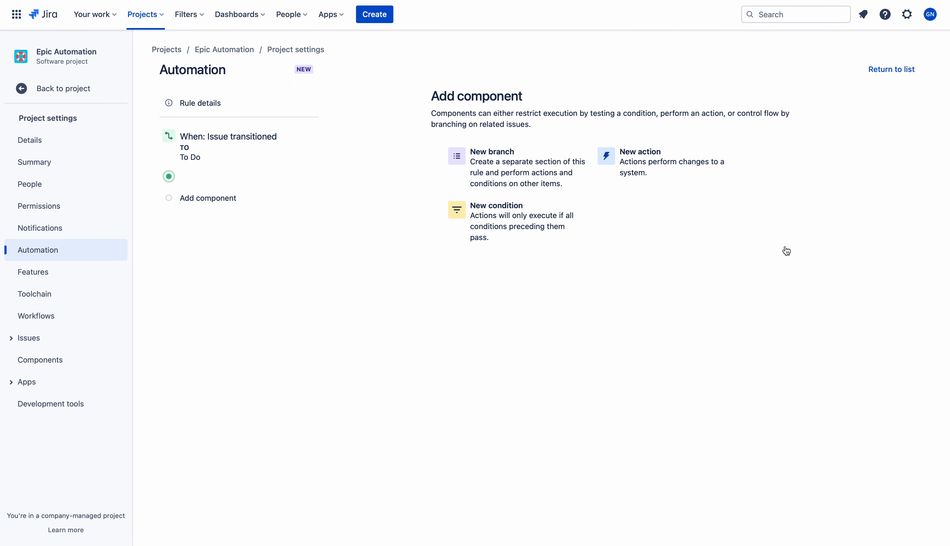
Step: Add a related-issues branch to the rule that targets the Epic (parent) and save it
left_click(518, 161)
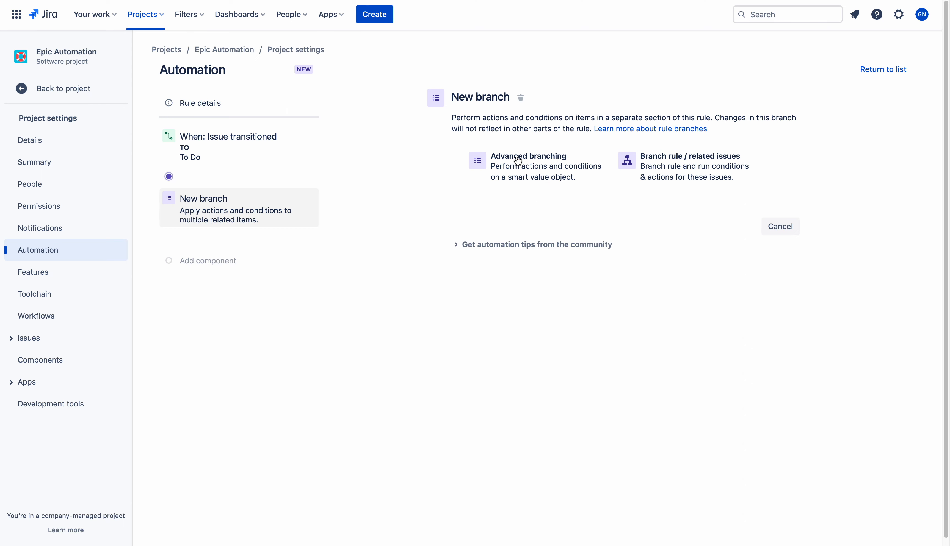
left_click(708, 183)
left_click(555, 153)
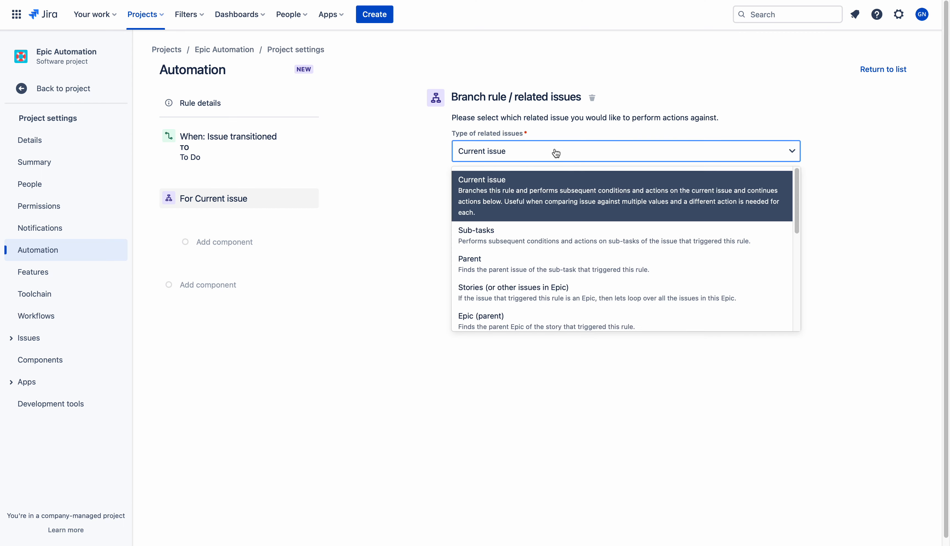
left_click(530, 324)
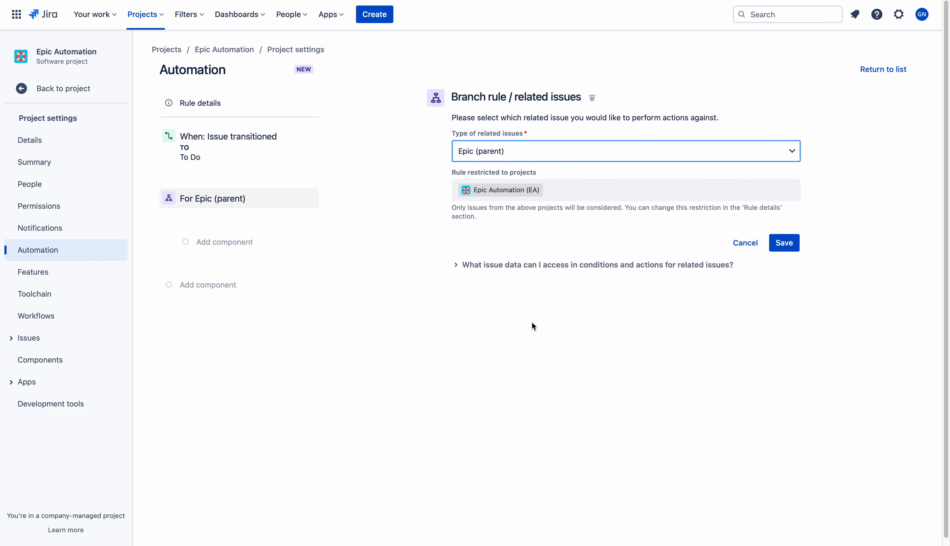
left_click(790, 247)
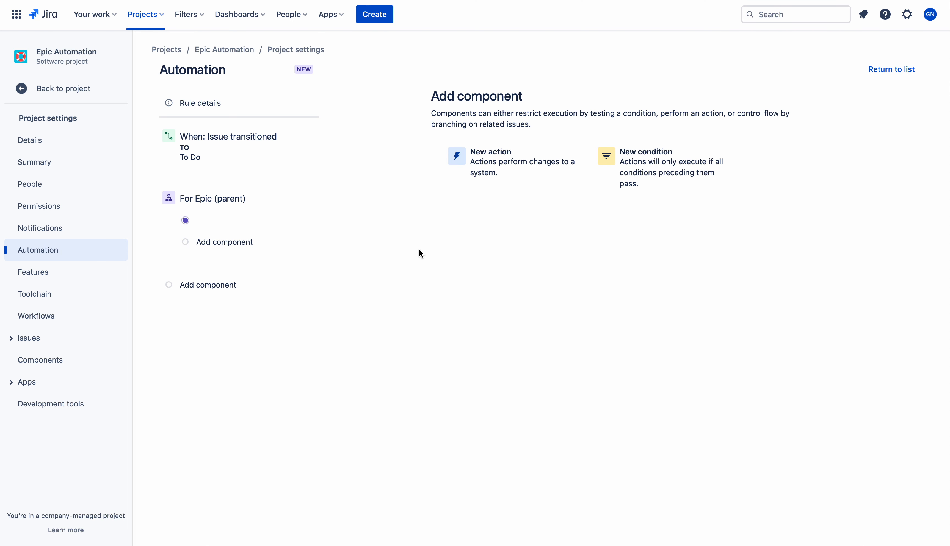
Step: Add and save an issue fields condition requiring that Status does not equal To Do, and start another new condition in the Epic branch
left_click(627, 167)
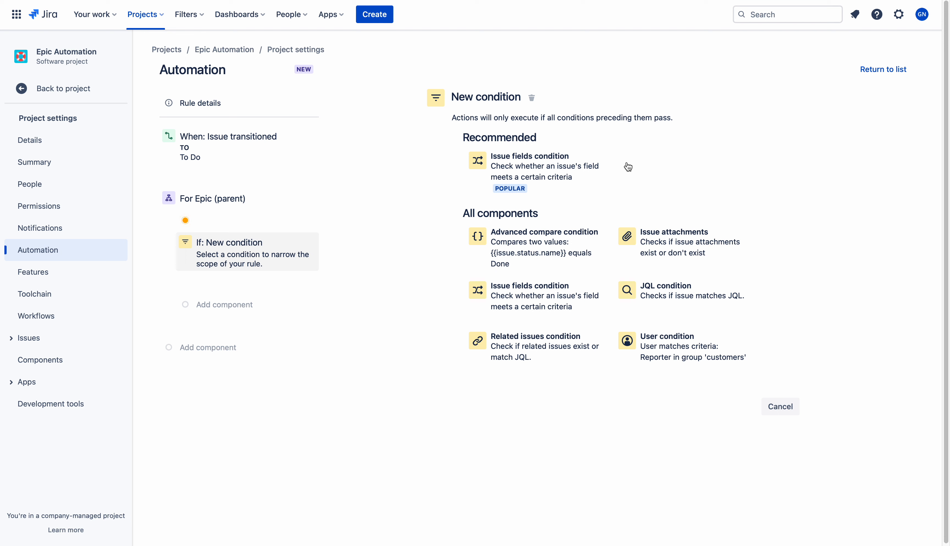
left_click(537, 180)
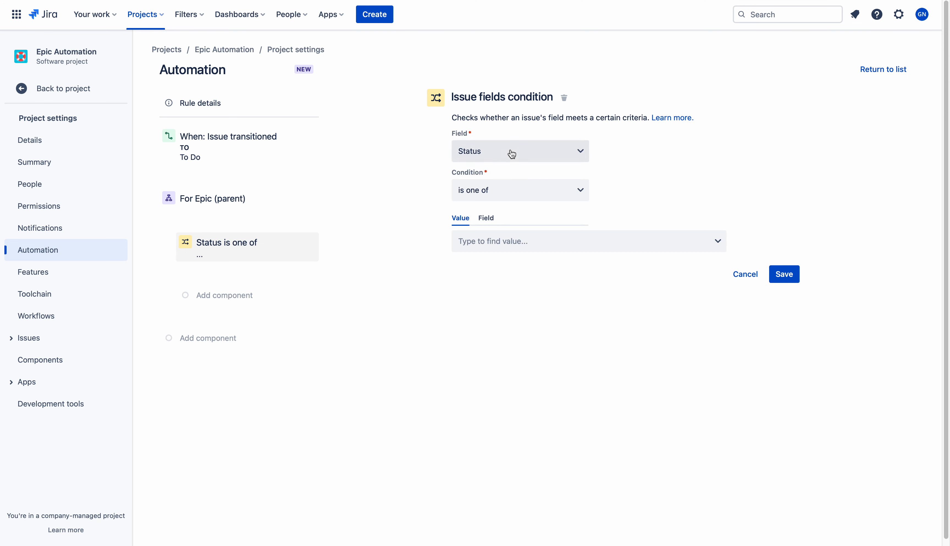
left_click(509, 191)
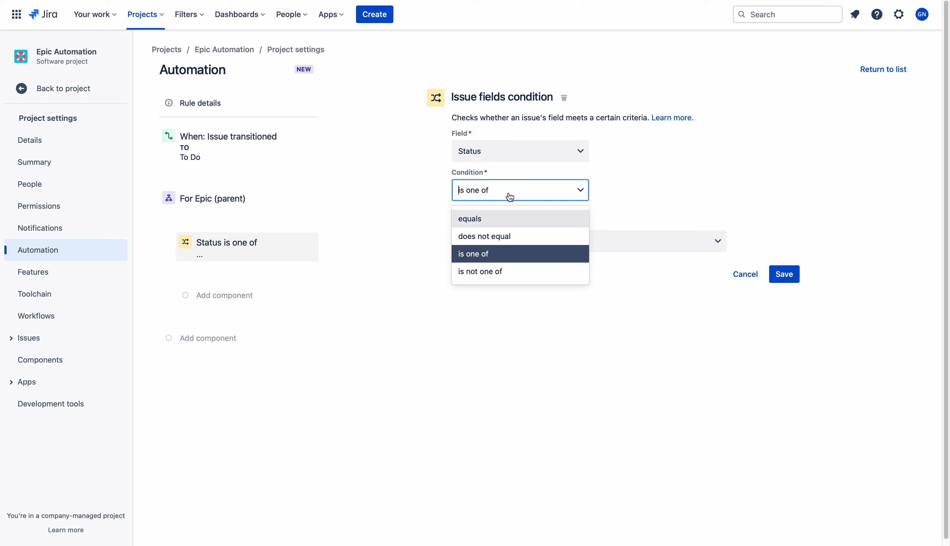
left_click(505, 237)
left_click(505, 242)
left_click(504, 270)
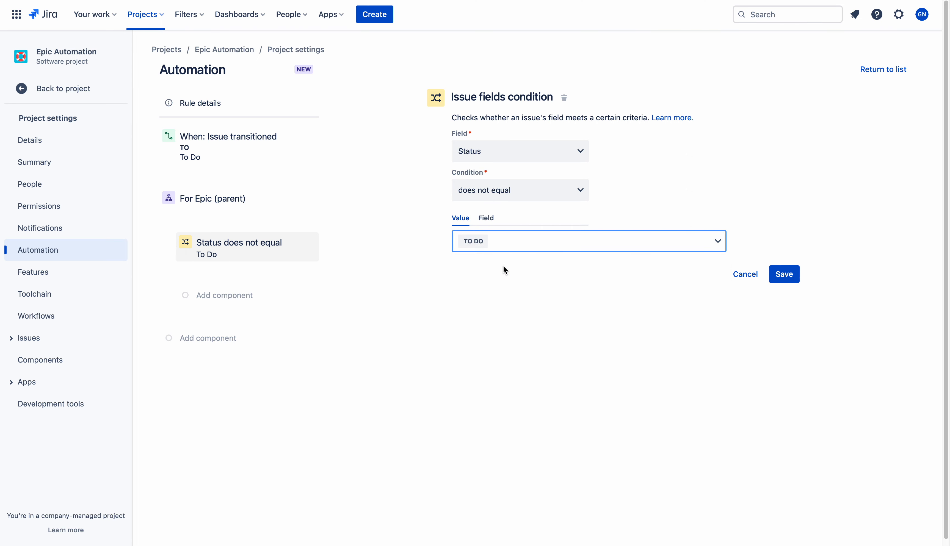
left_click(787, 279)
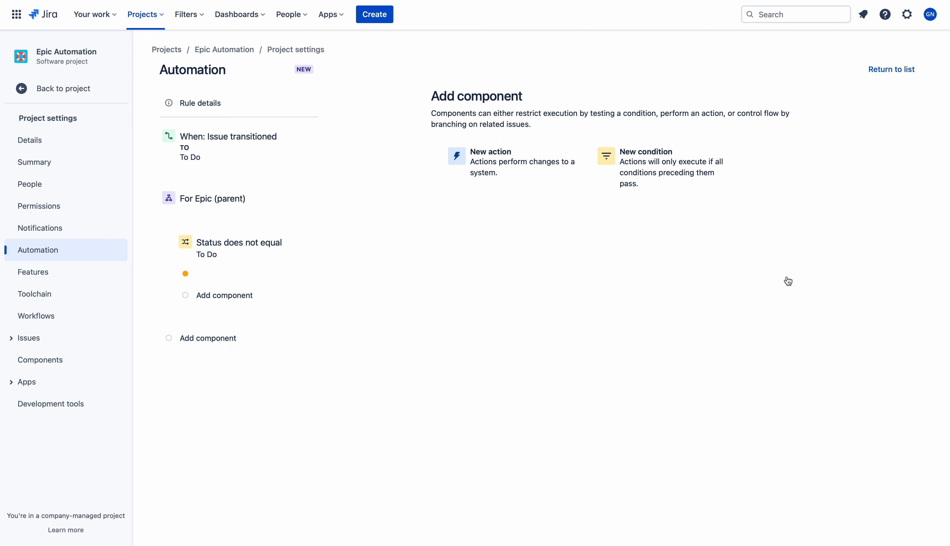
left_click(645, 171)
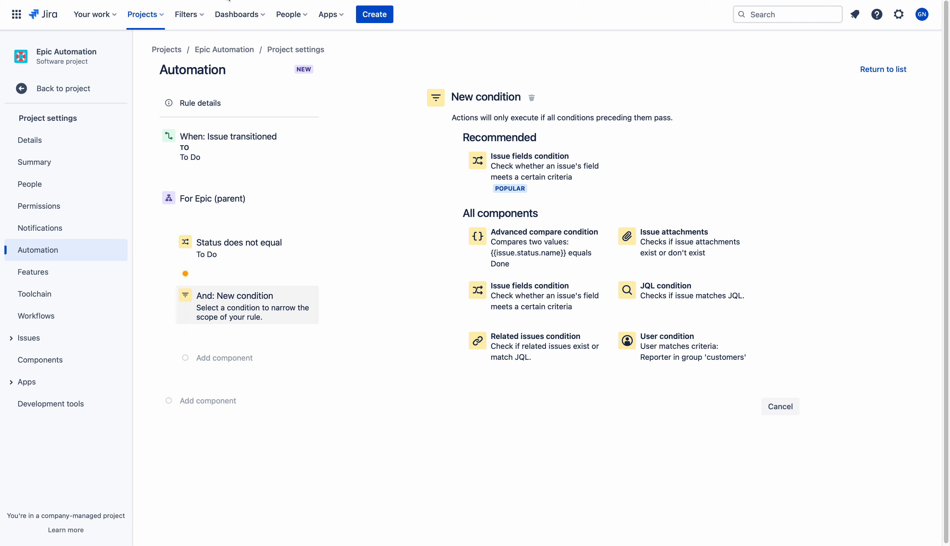
Step: Open the Epic Automation project separately from the rule and open epic EA-1 from its issues list
left_click(142, 19)
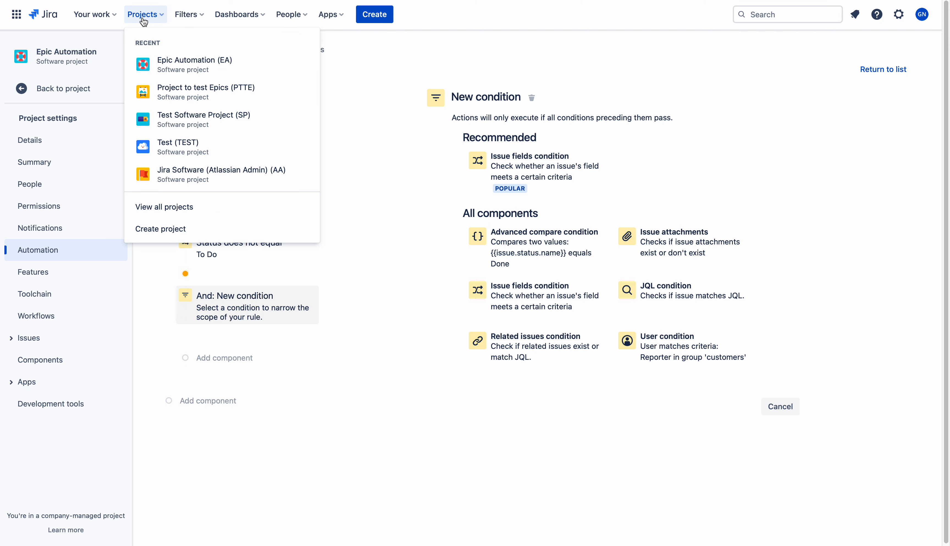
right_click(182, 66)
left_click(217, 74)
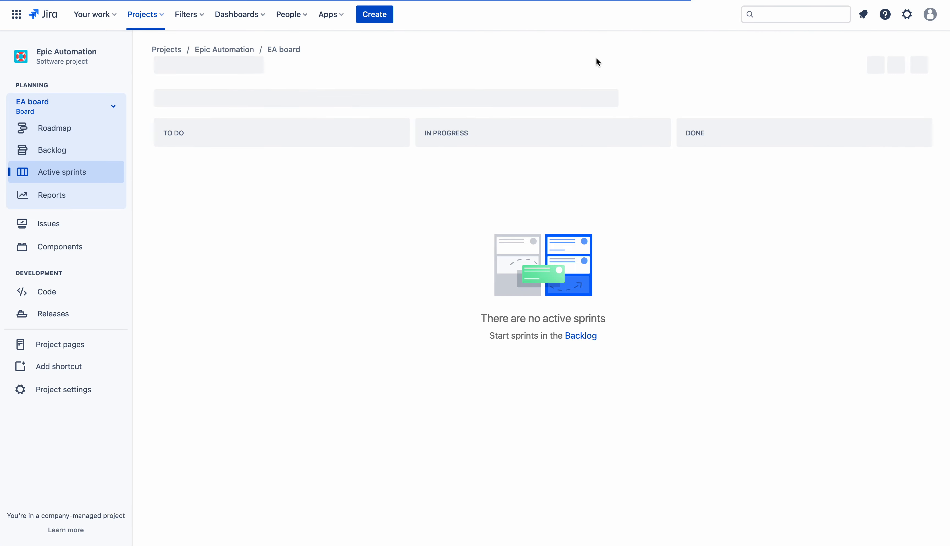
left_click(59, 228)
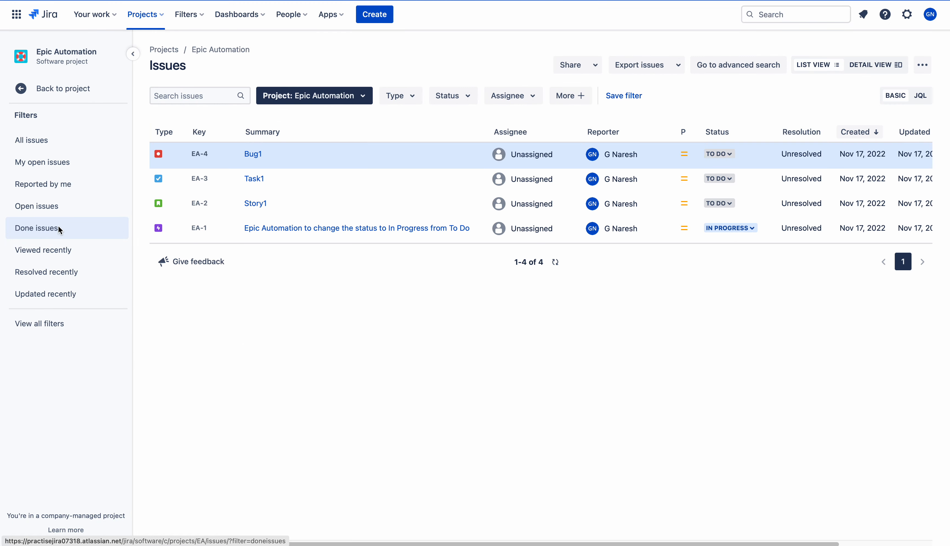
left_click(320, 233)
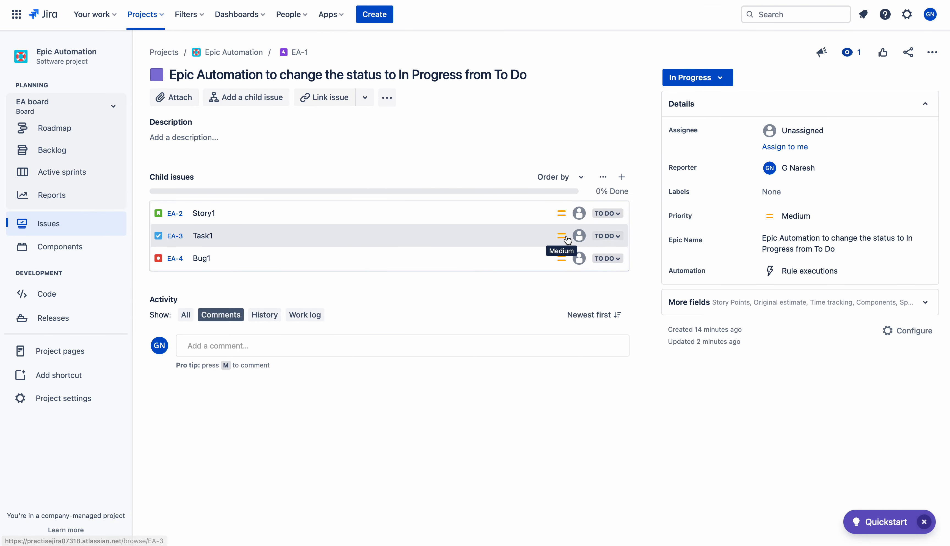
Step: Set child issues Story1, Task1 and Bug1 to In Progress and reload the epic
left_click(611, 213)
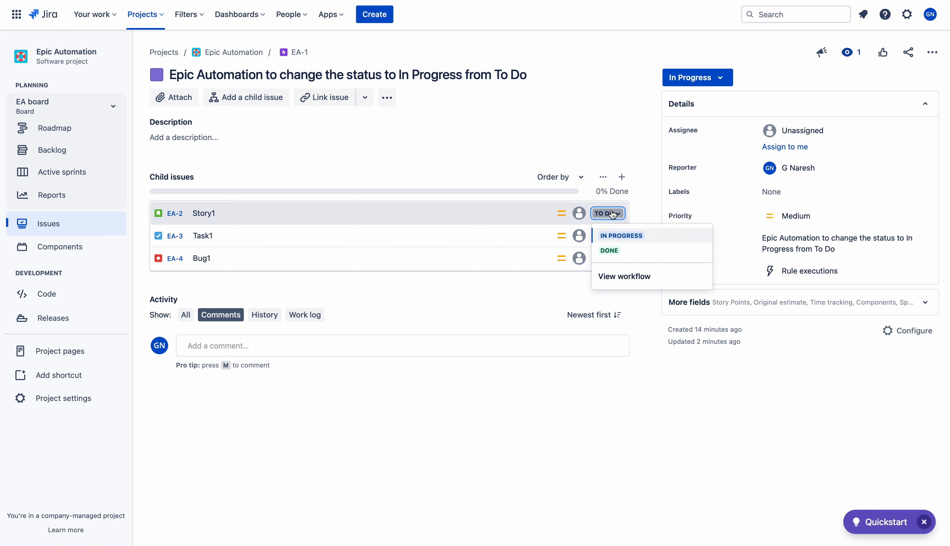
left_click(616, 235)
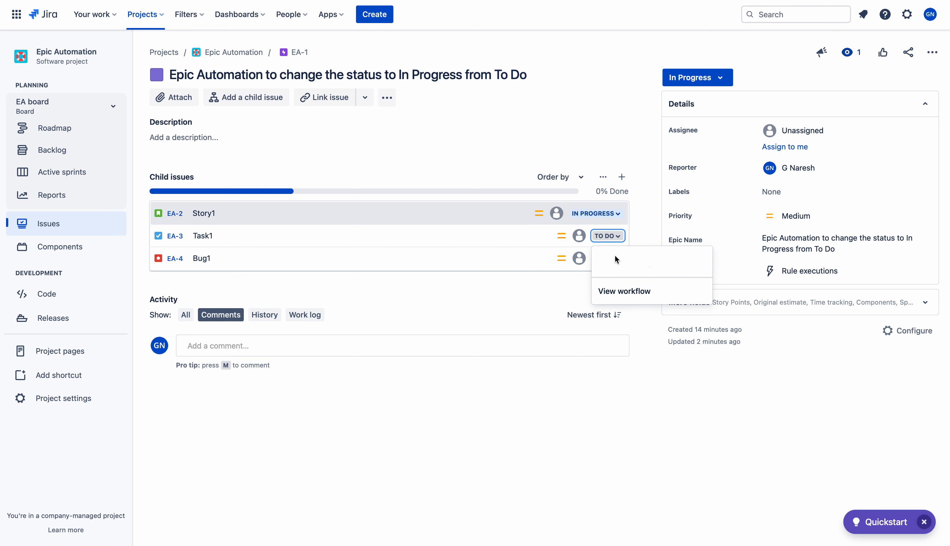
left_click(616, 259)
left_click(612, 259)
left_click(620, 284)
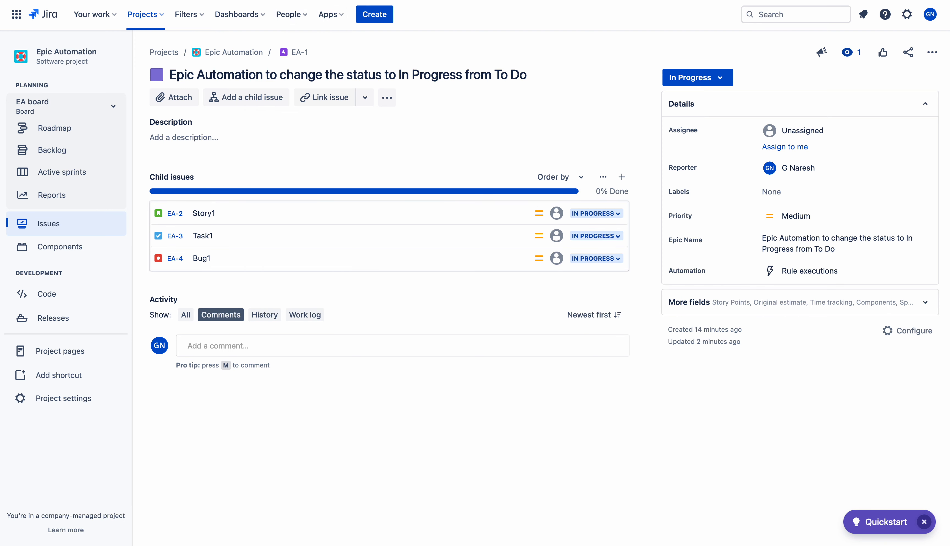
key("super+r")
Step: Set child issue Story1 to To Do and reload the epic to check its status
left_click(605, 214)
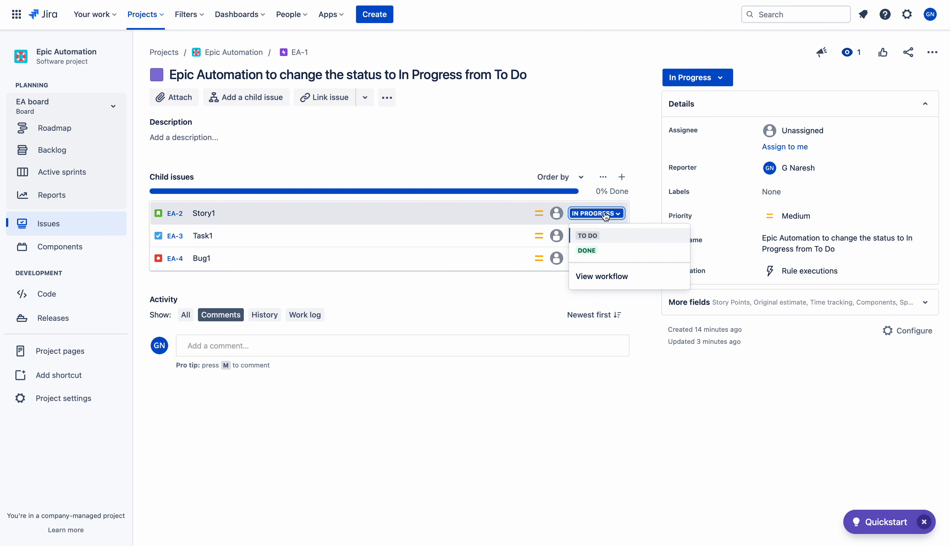
left_click(597, 237)
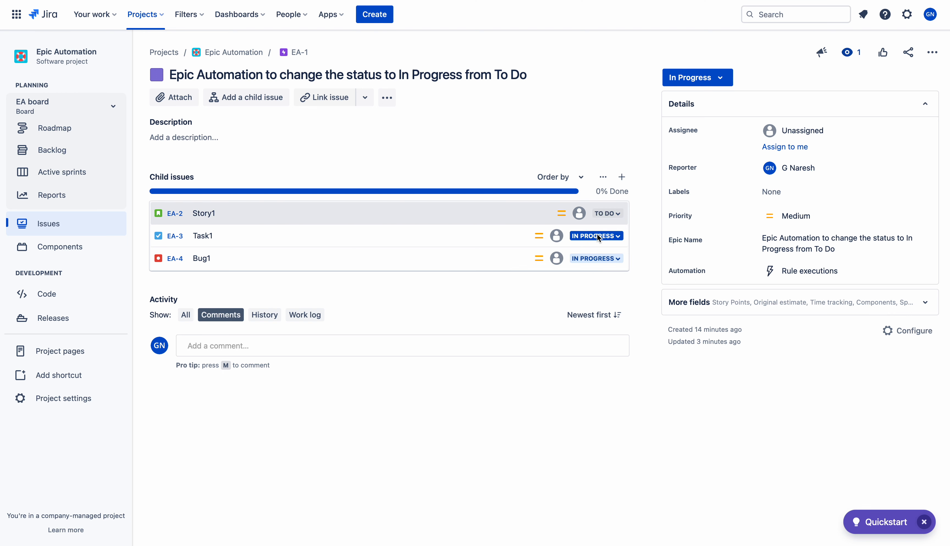
key("super+l")
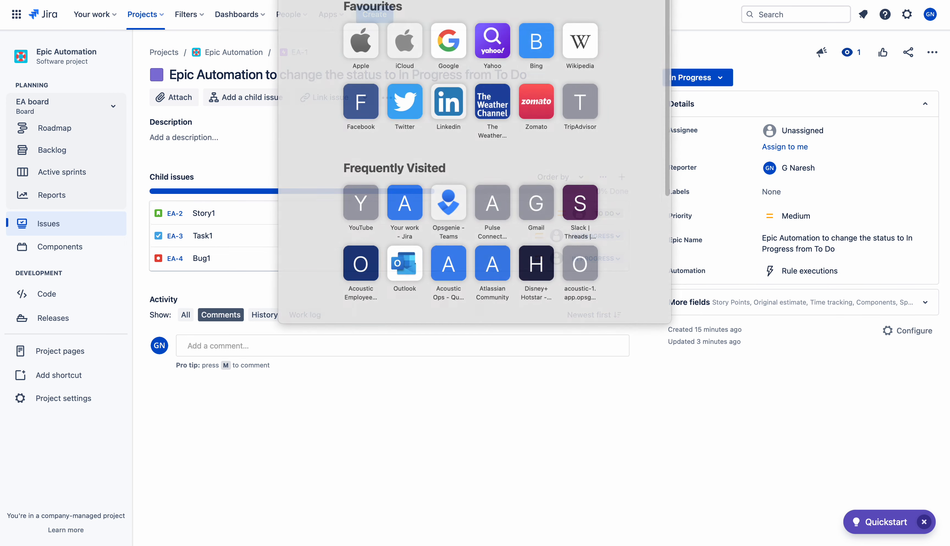
key("Return")
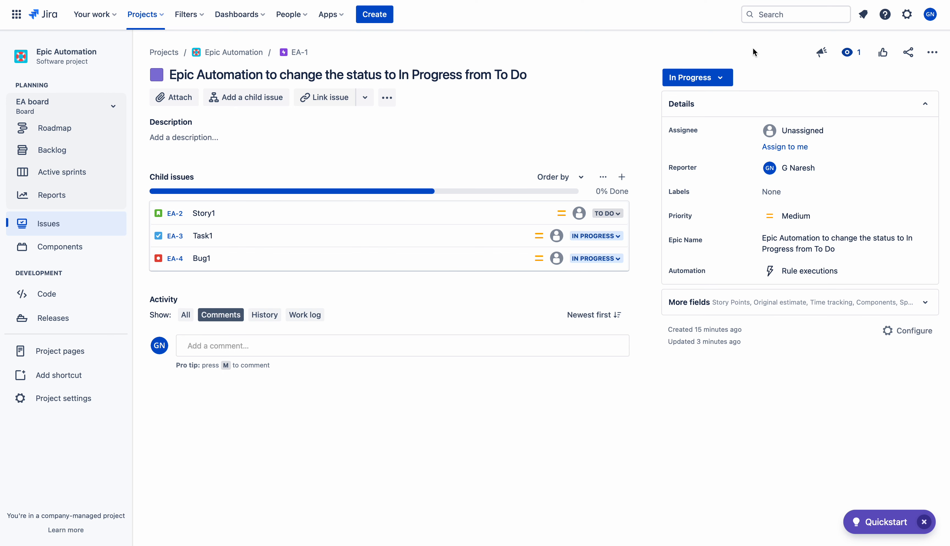
Step: Set child issues Task1 and Bug1 to To Do and reload the epic to check its status
left_click(619, 243)
left_click(285, 52)
left_click(617, 236)
left_click(589, 258)
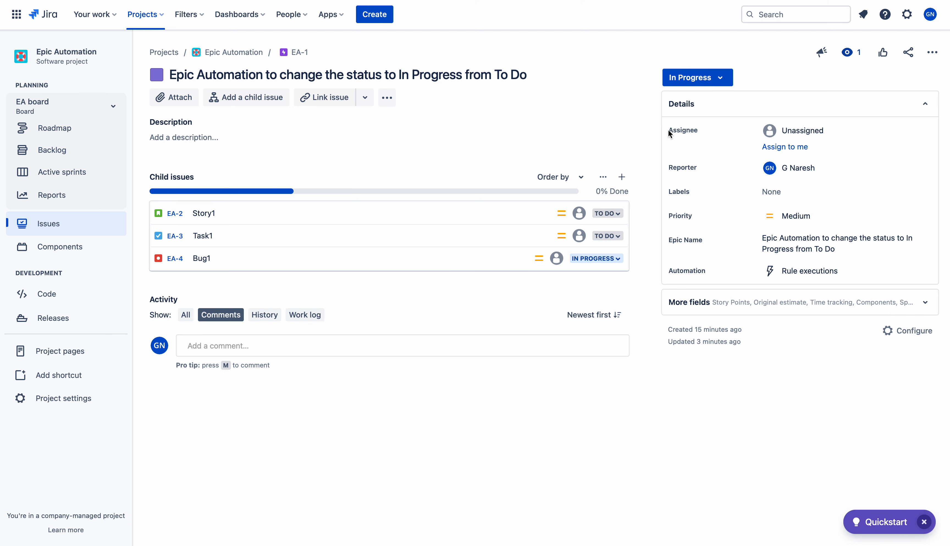
left_click(614, 259)
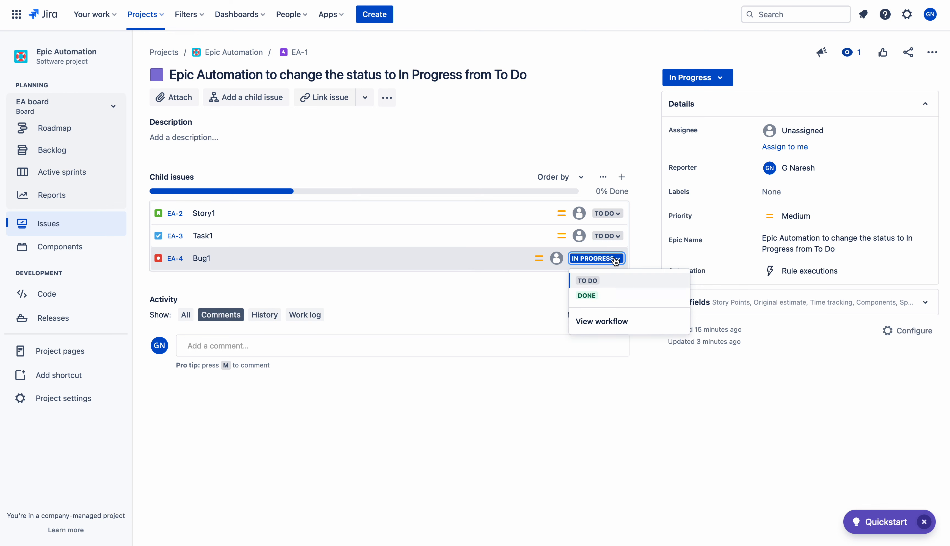
left_click(600, 282)
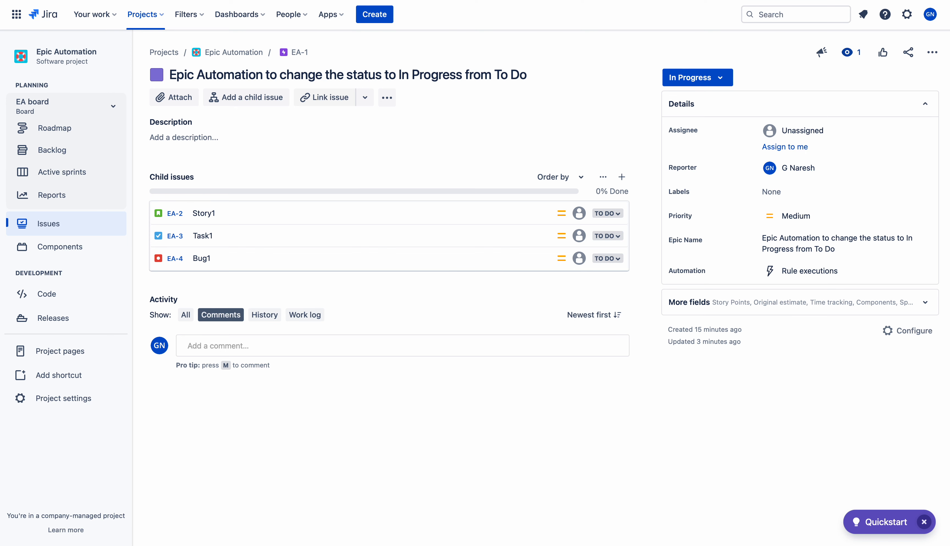
key("super+r")
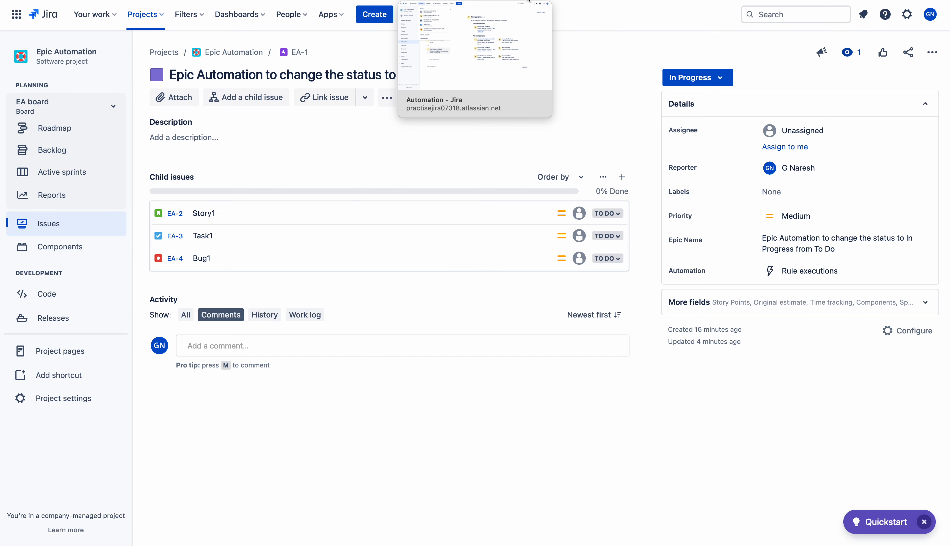
Step: Return to the automation rule and add a related issues condition for Stories (or other issues in this Epic) using All match specified JQL
left_click(529, 1)
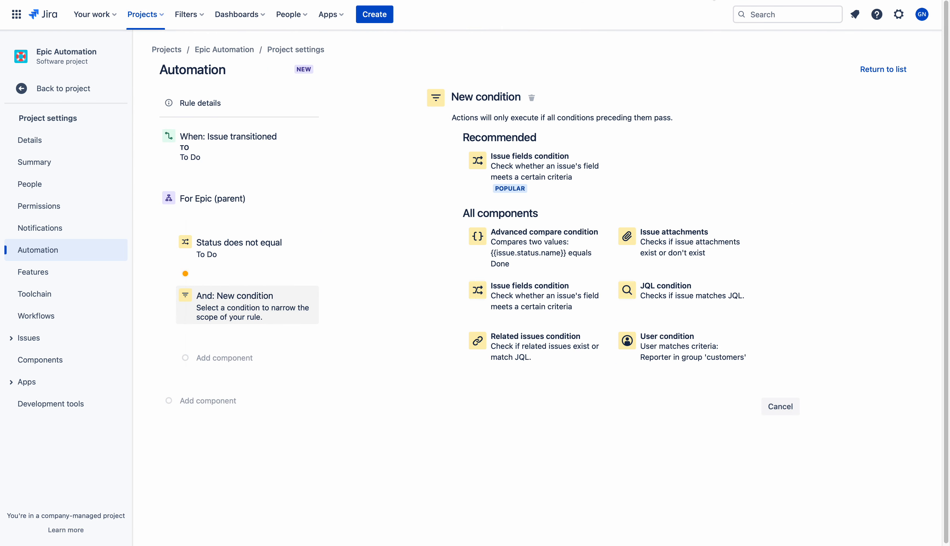
mouse_move(791, 1)
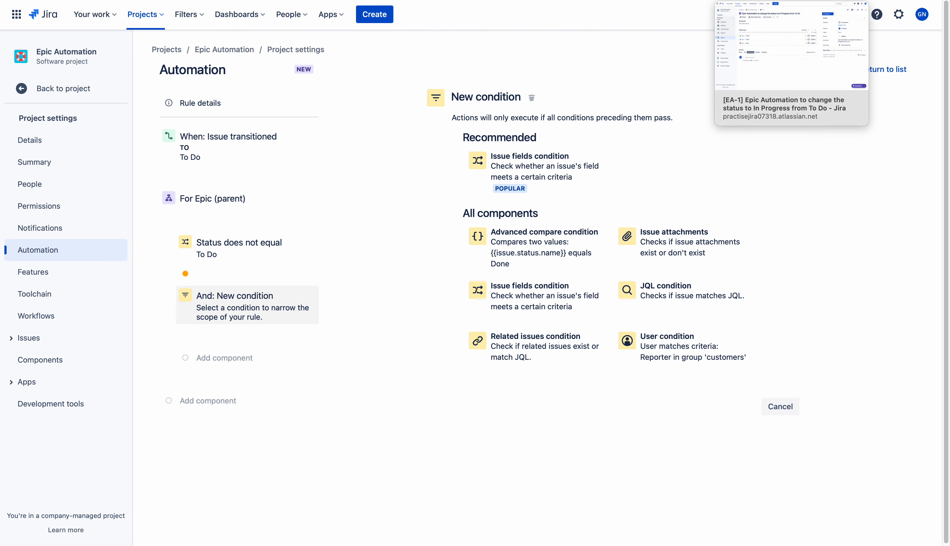
left_click(791, 1)
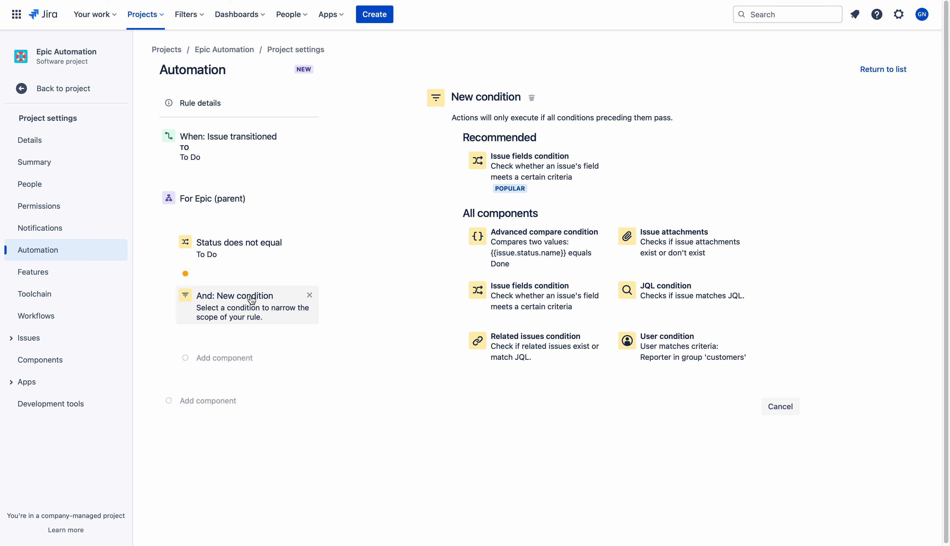
left_click(557, 354)
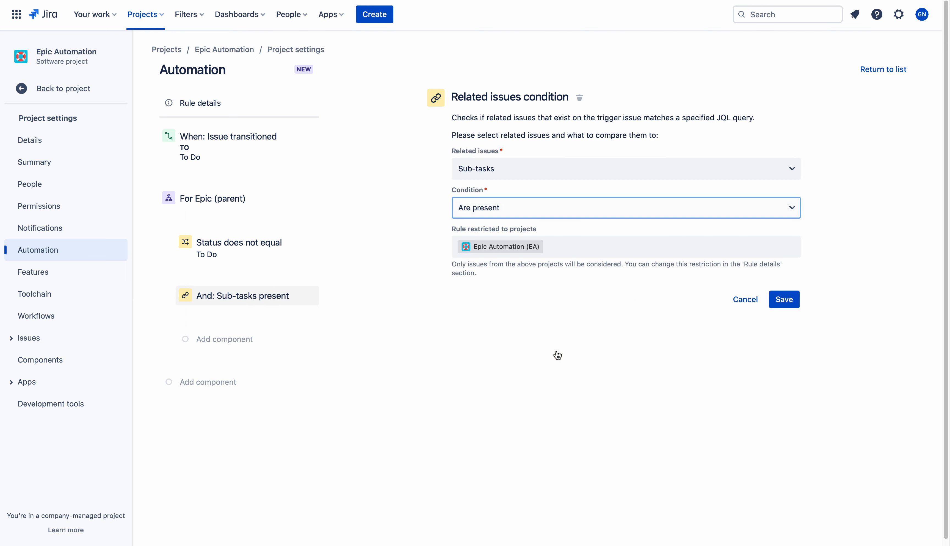
left_click(507, 168)
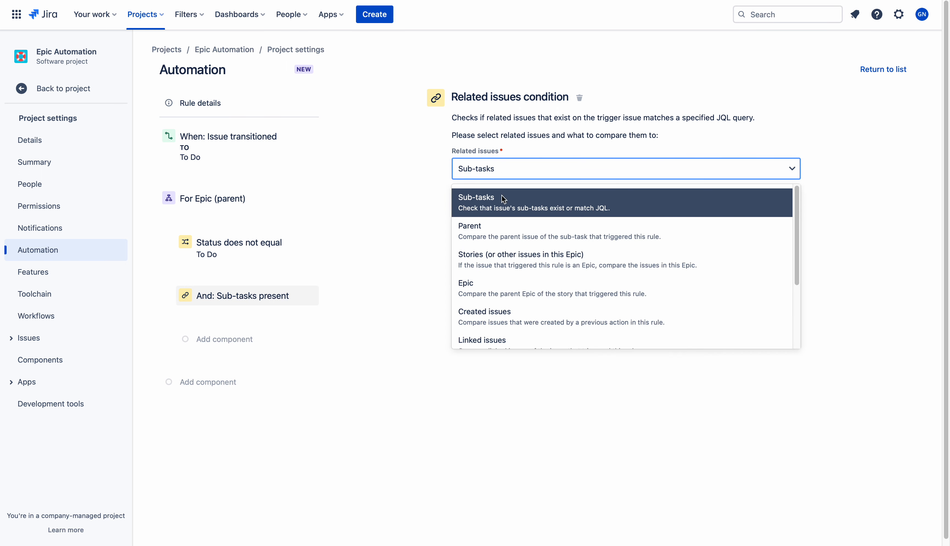
left_click(499, 266)
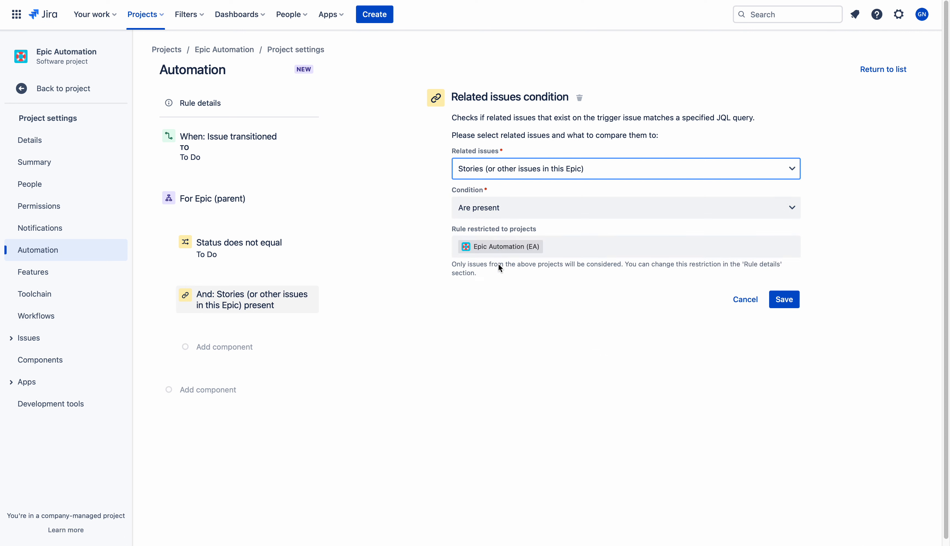
left_click(501, 207)
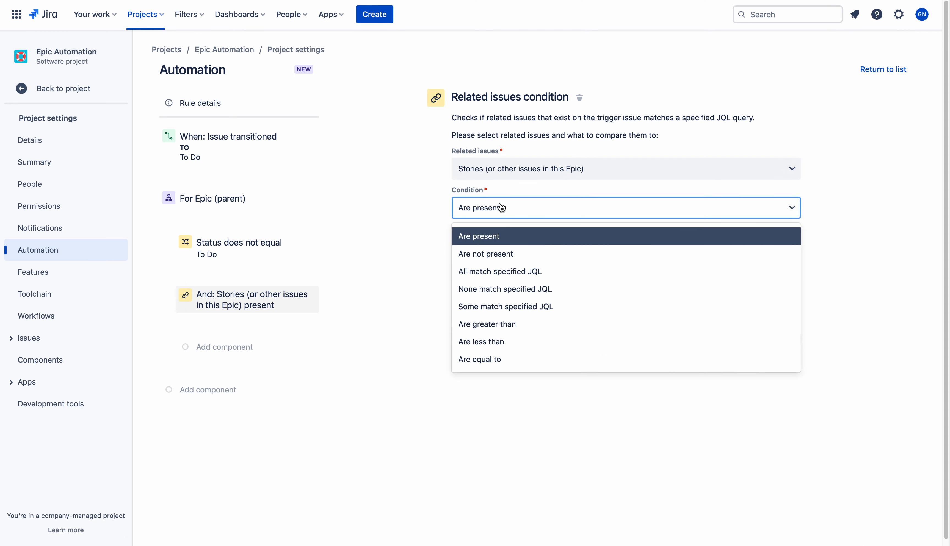
left_click(533, 272)
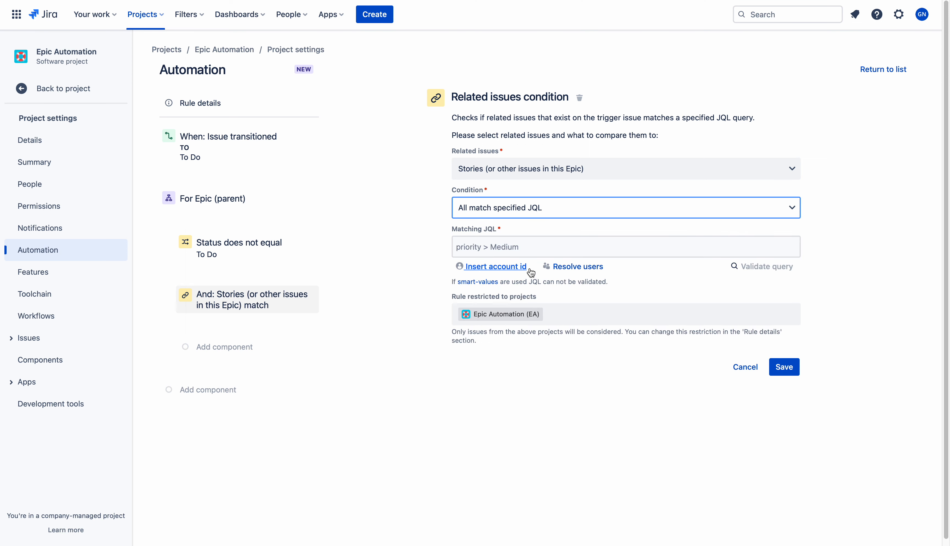
Step: Set the condition's matching JQL to status = "To Do", validate the query and save the condition
left_click(498, 246)
type("status")
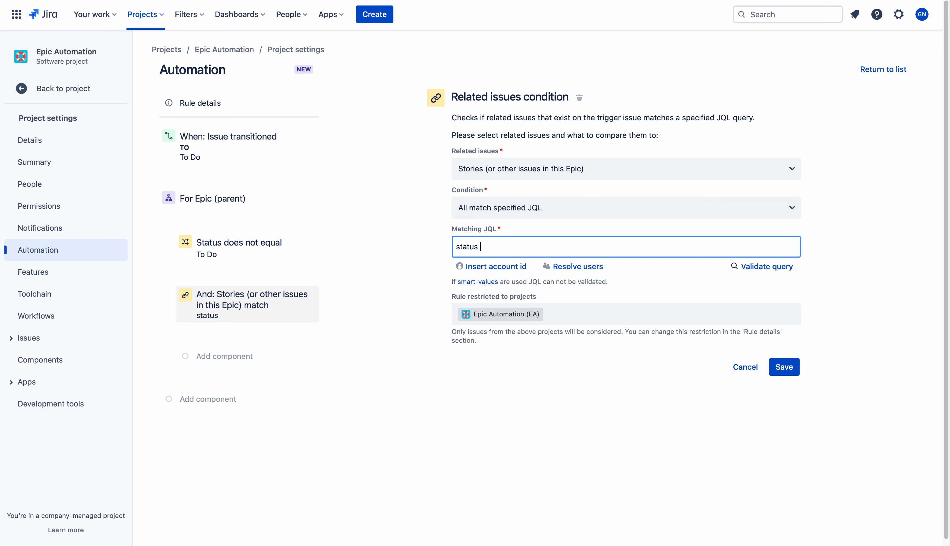
type(" = \"To Do")
left_click(759, 269)
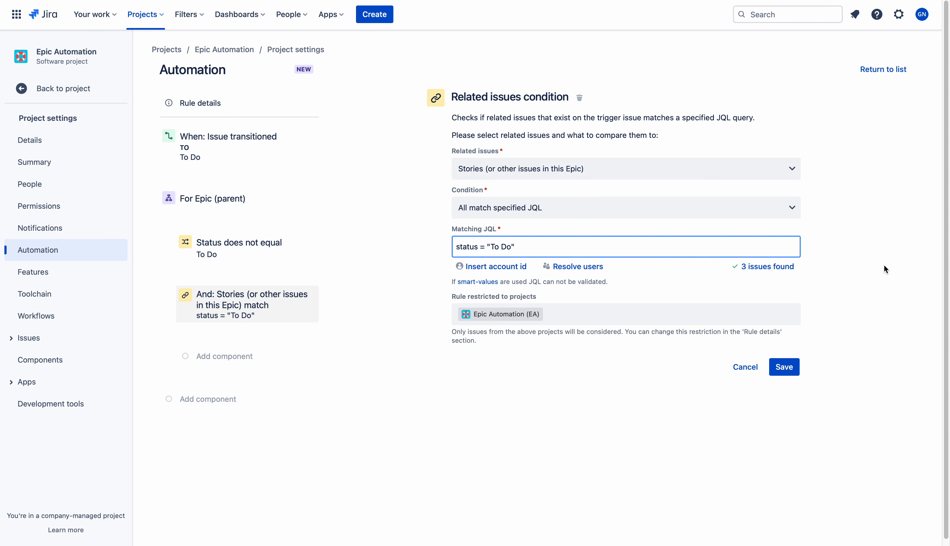
left_click(791, 371)
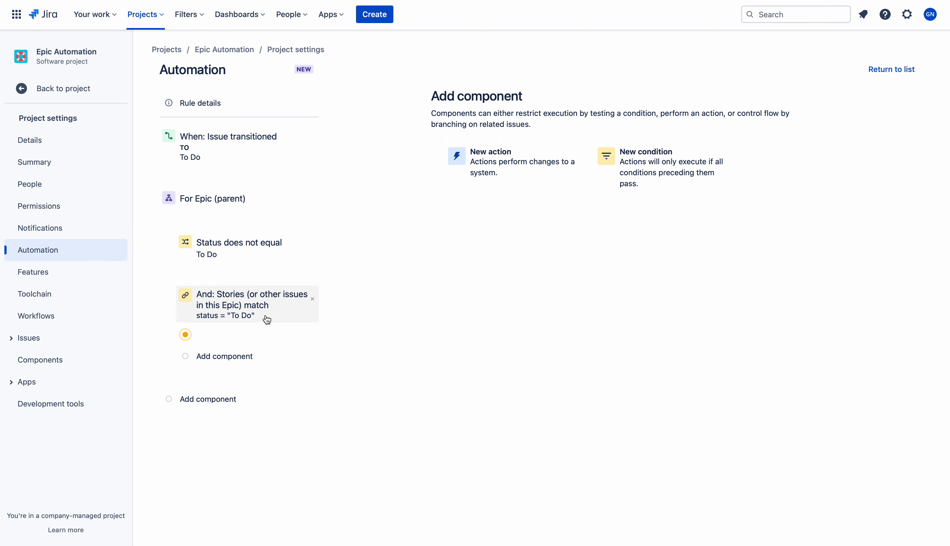
Step: Add a Transition issue action to the epic branch with destination status To Do and save it
left_click(219, 356)
left_click(514, 159)
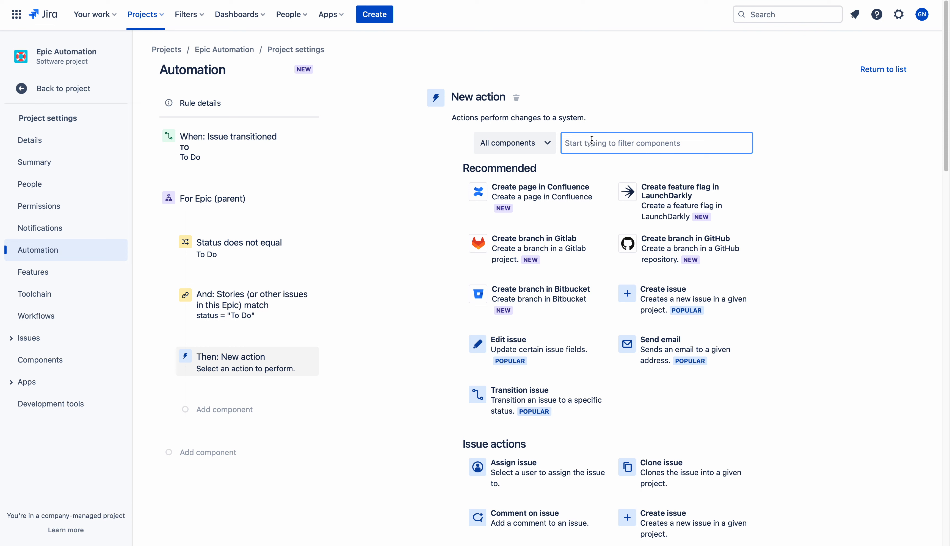
type("tran")
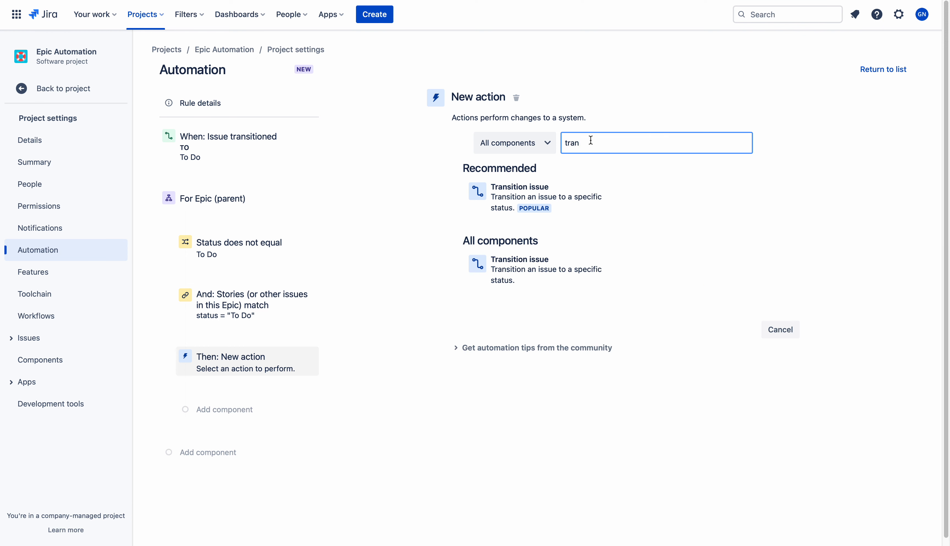
left_click(529, 280)
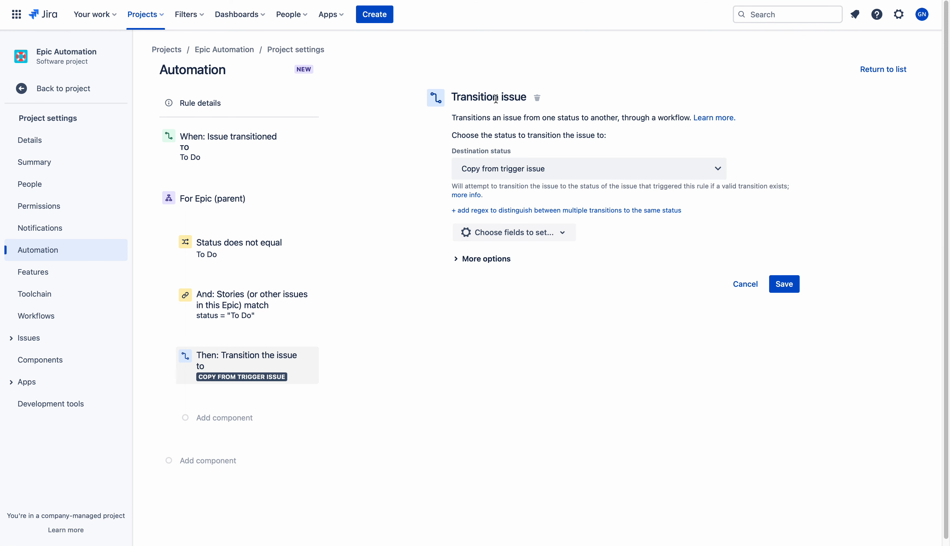
left_click(542, 168)
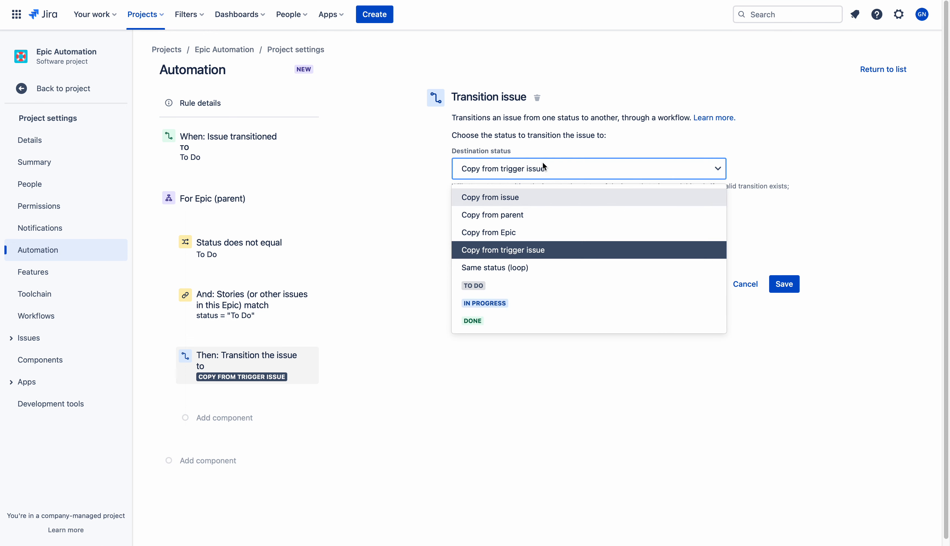
left_click(483, 288)
left_click(784, 275)
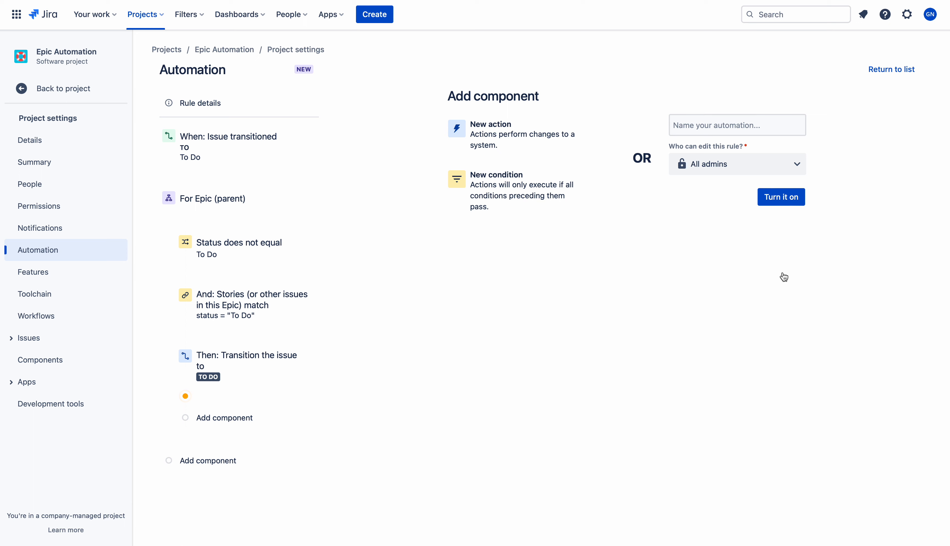
Step: Name the automation rule To Do for Epic and turn it on
left_click(725, 125)
type("To Do for Epi")
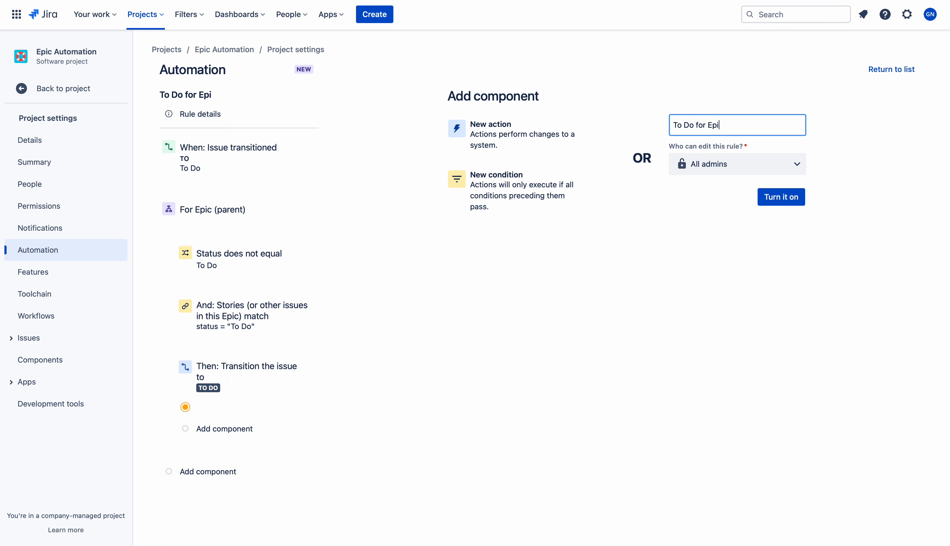
type("c")
left_click(792, 204)
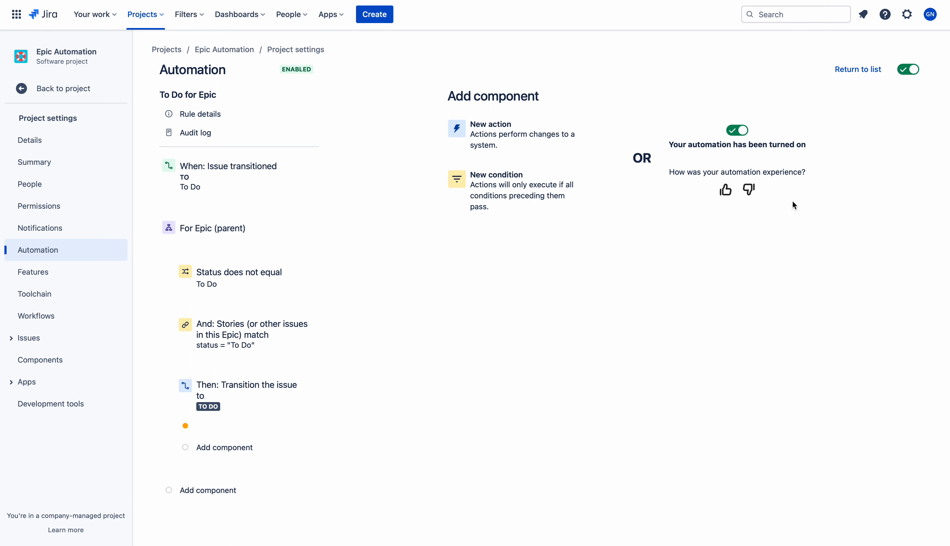
Step: Return to epic EA-1 and switch child issue Story1 to In Progress and back to To Do
left_click(734, 2)
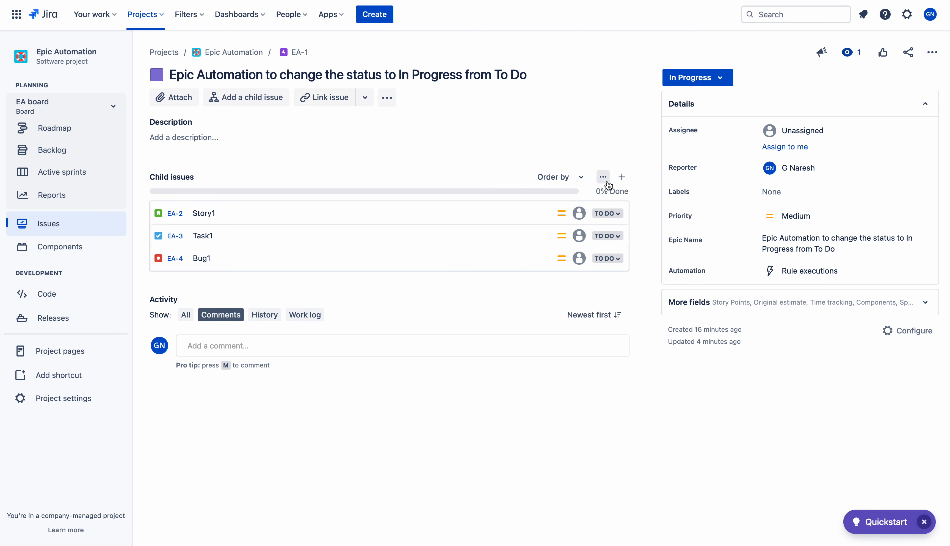
left_click(610, 213)
left_click(616, 233)
left_click(612, 237)
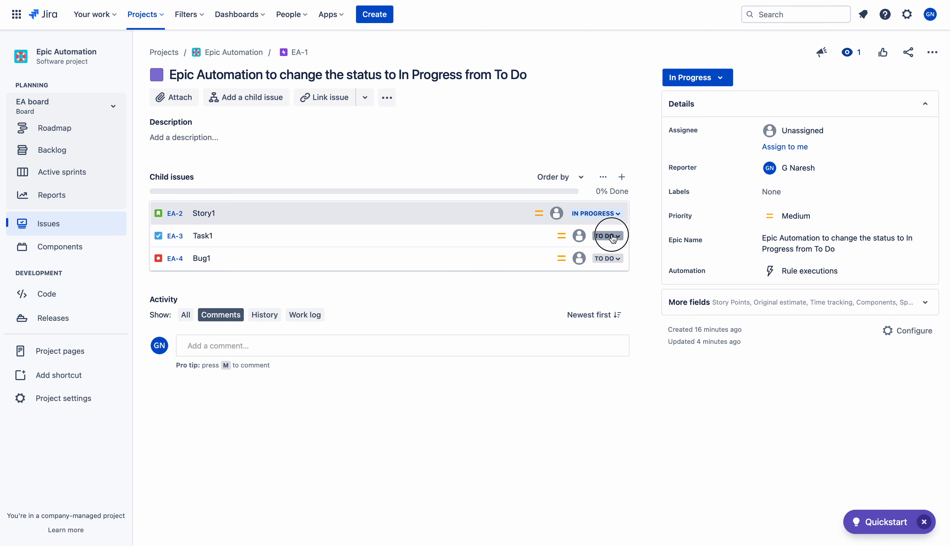
left_click(608, 214)
left_click(616, 233)
Step: Set the epic's own status to To Do and move child issue Story1 to In Progress to test the rule
left_click(697, 78)
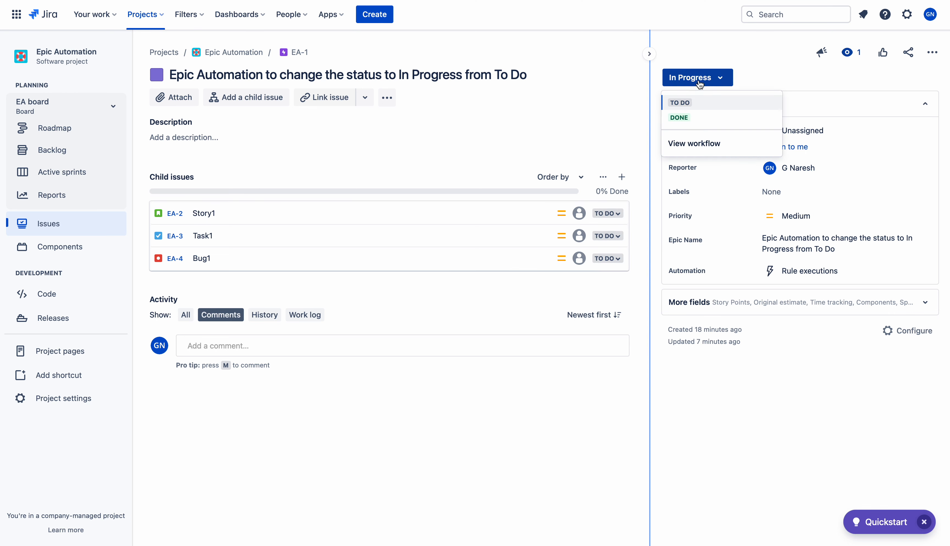
left_click(676, 99)
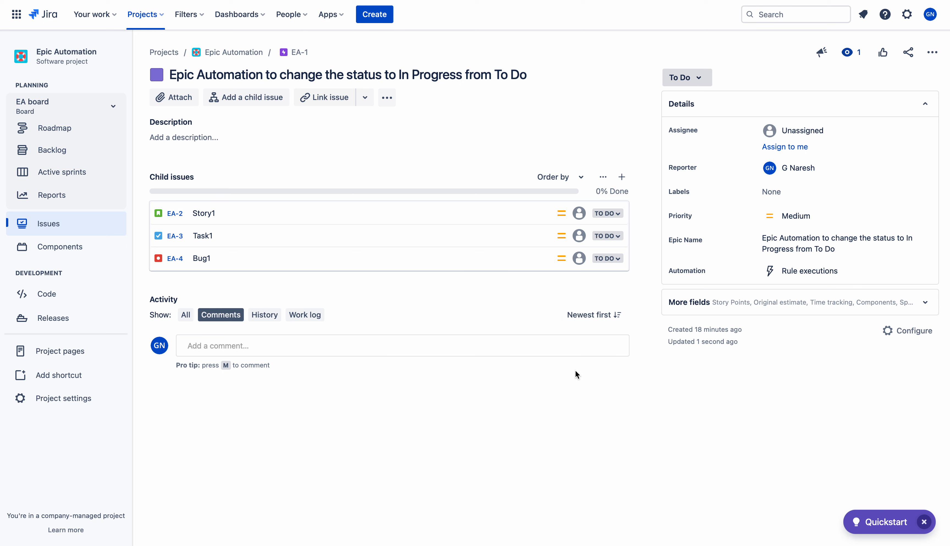
left_click(607, 213)
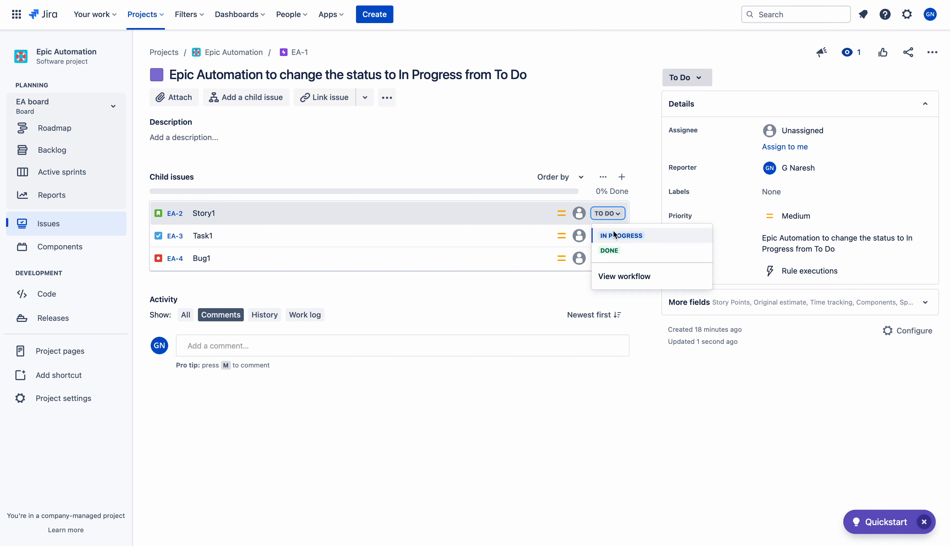
left_click(614, 235)
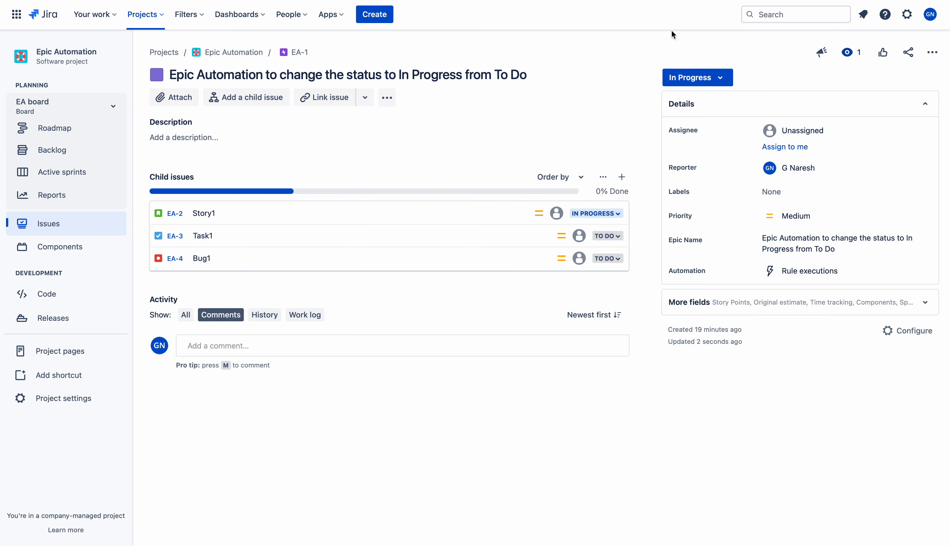
Step: Set child issues Task1 and Bug1 to In Progress
left_click(612, 241)
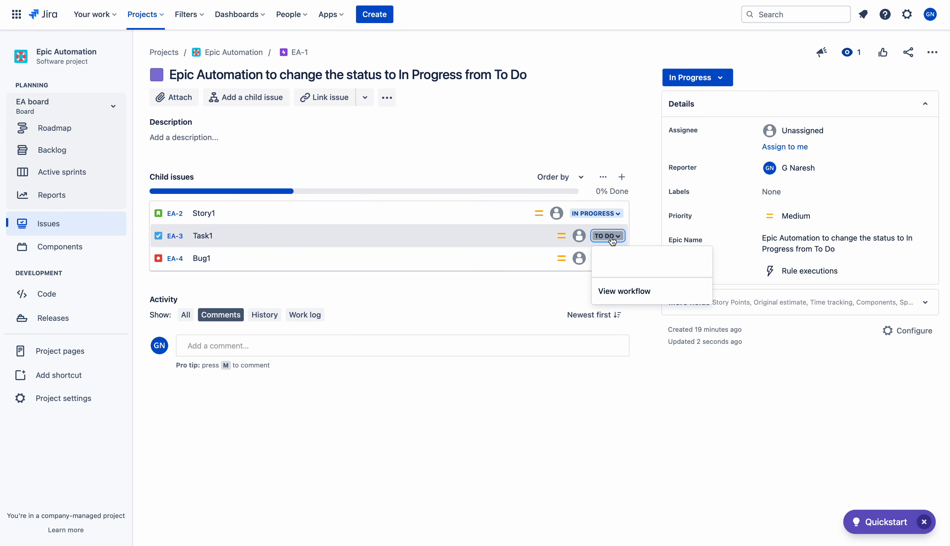
left_click(619, 256)
left_click(616, 259)
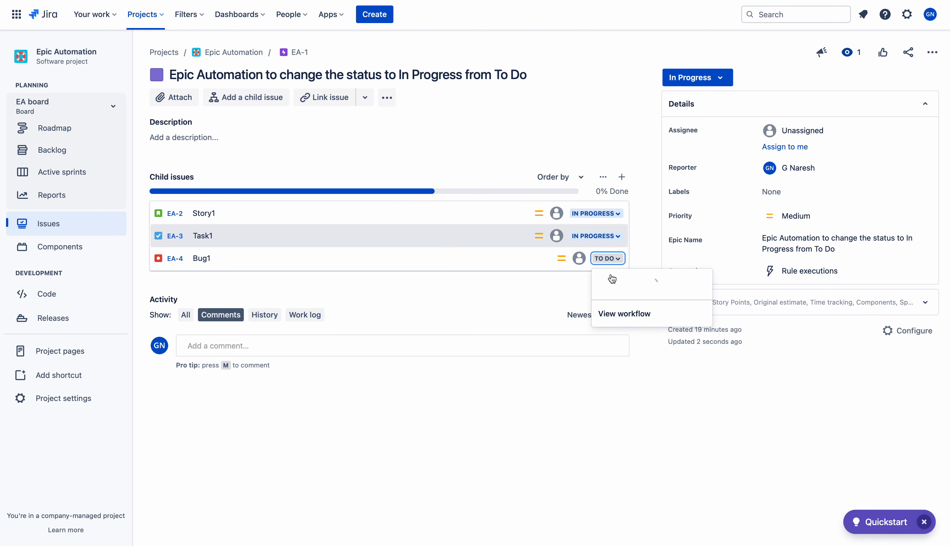
left_click(614, 279)
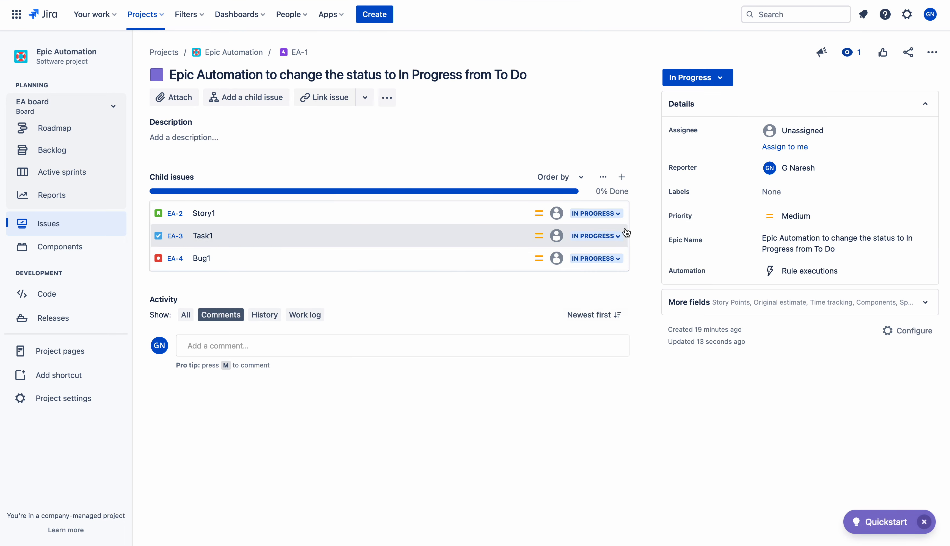
Step: Set child issues Story1 and Task1 to Done and reload the epic to check its status
left_click(611, 214)
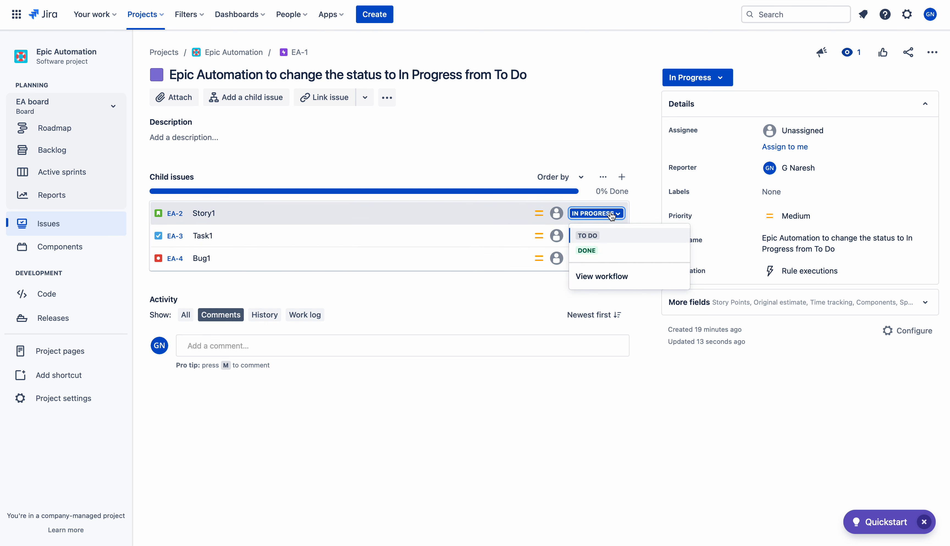
left_click(588, 251)
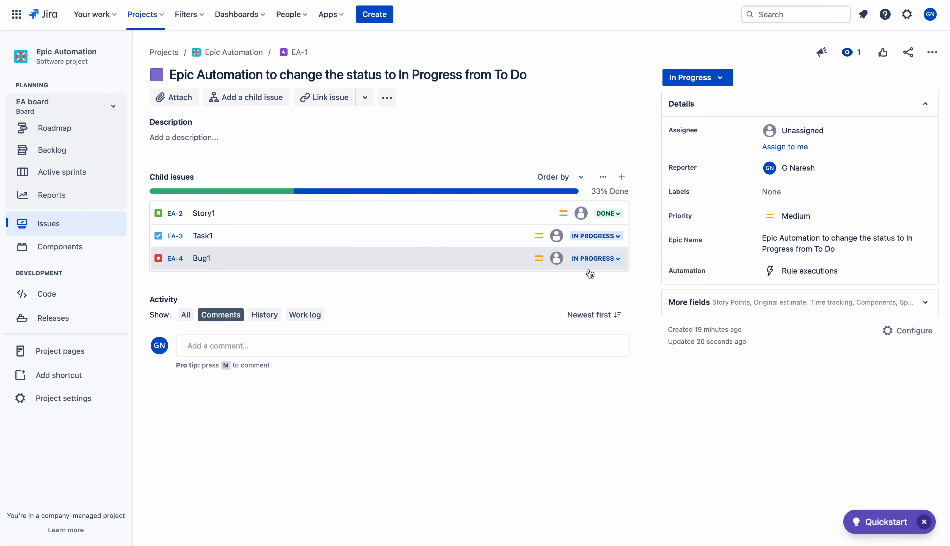
left_click(597, 236)
left_click(606, 269)
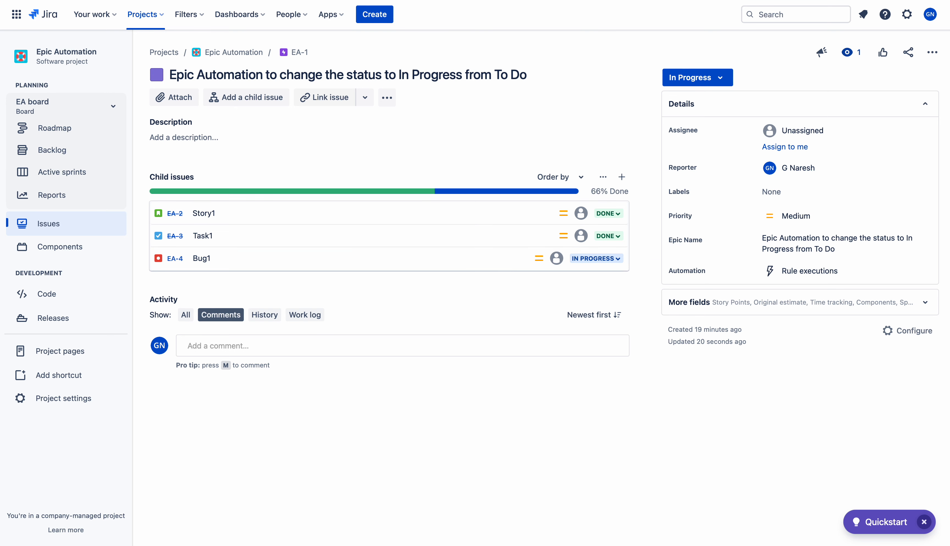
key("super+r")
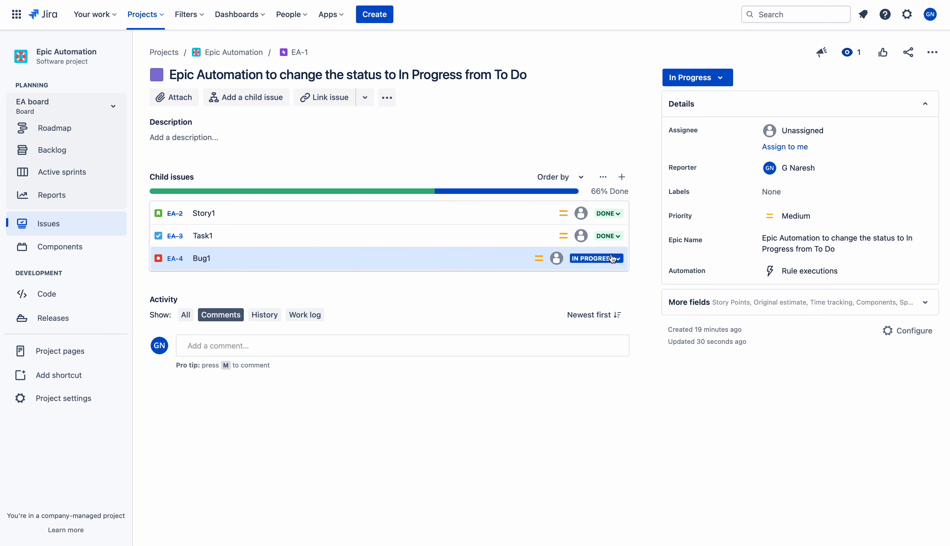
Step: Set child issue Bug1 to Done and reload the epic until its status is up to date
left_click(612, 259)
left_click(605, 293)
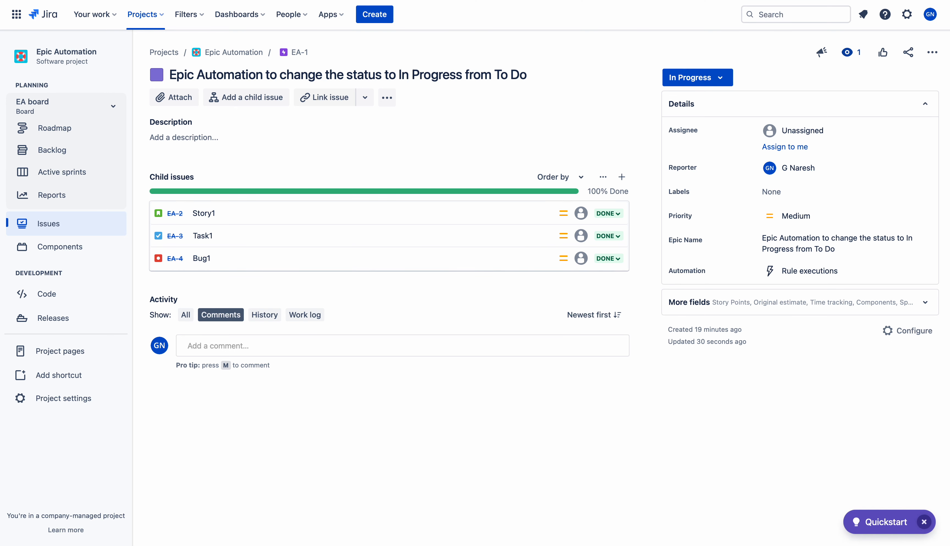
key("super+r")
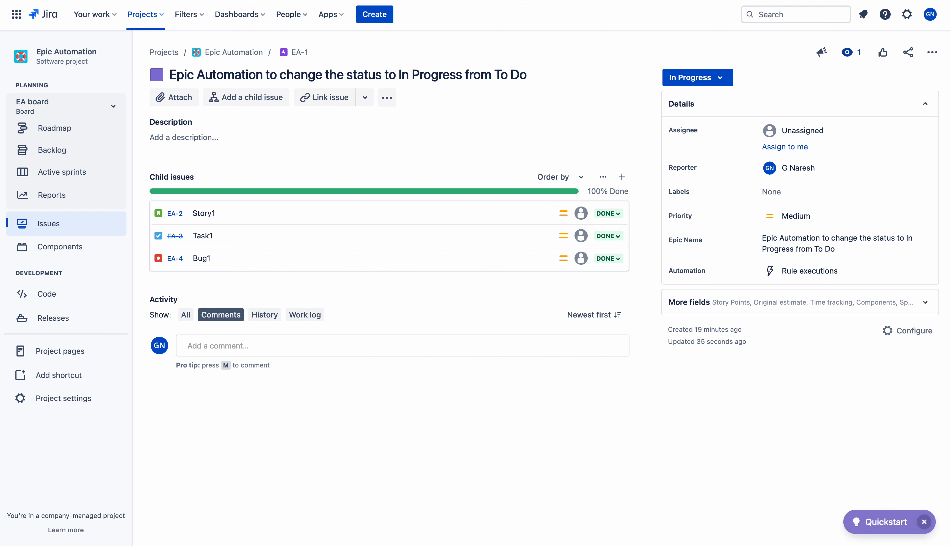
key("super+r")
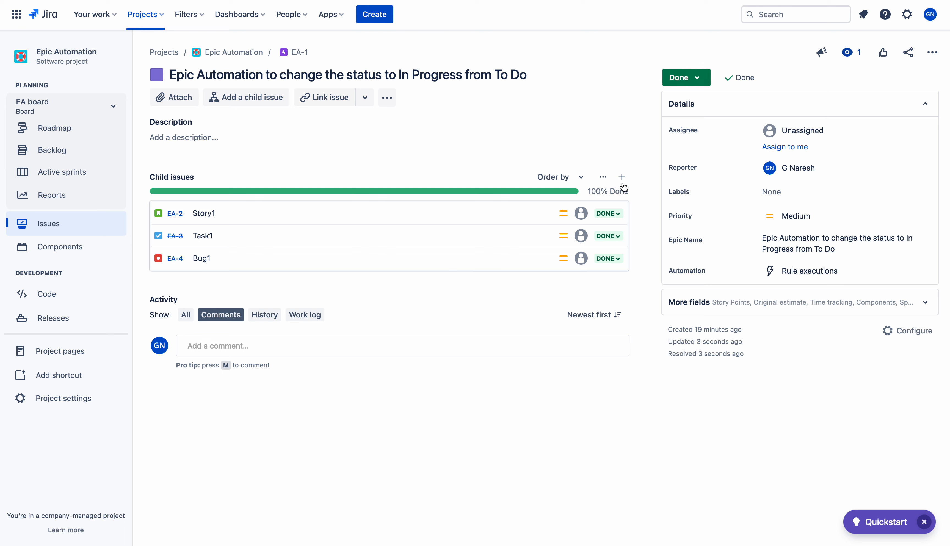
Step: Set child issue Story1 back to In Progress and reload the epic to check its status
left_click(615, 214)
left_click(628, 249)
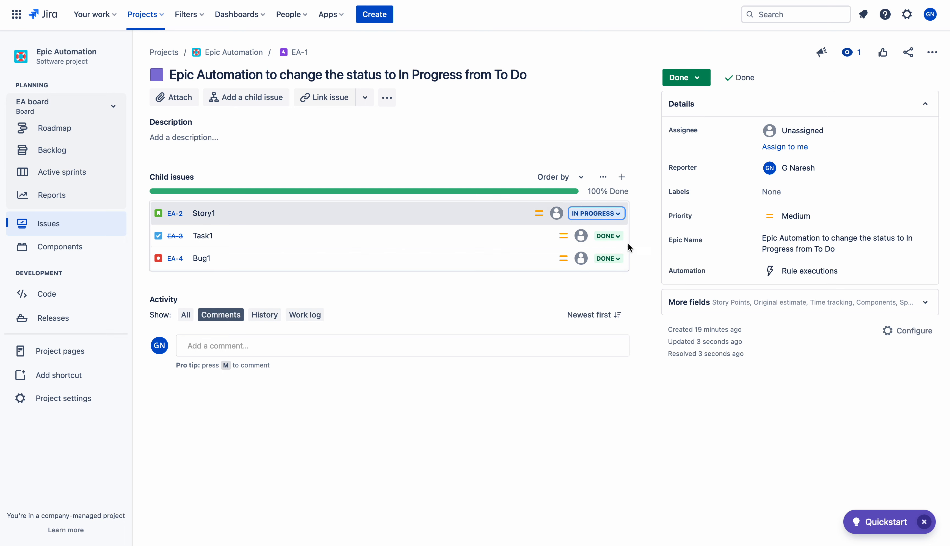
key("super+r")
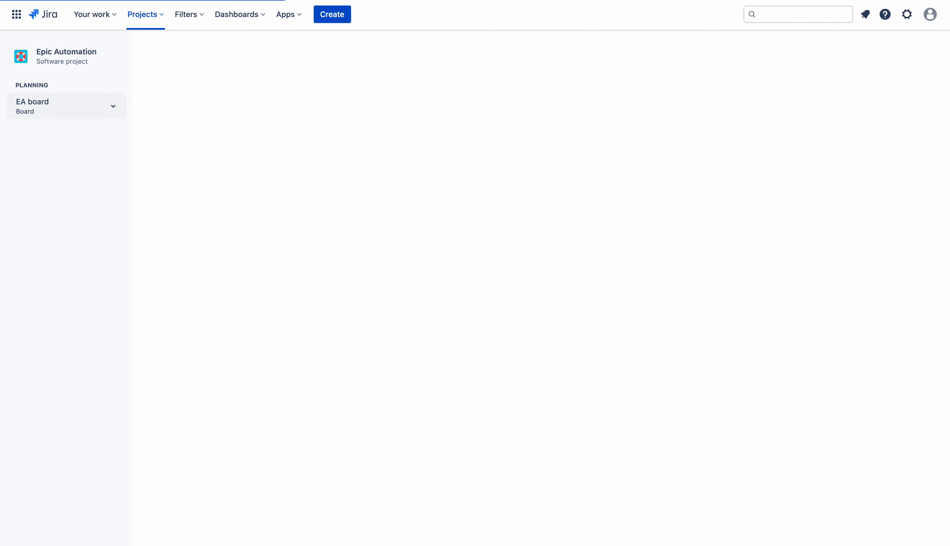
key("super+r")
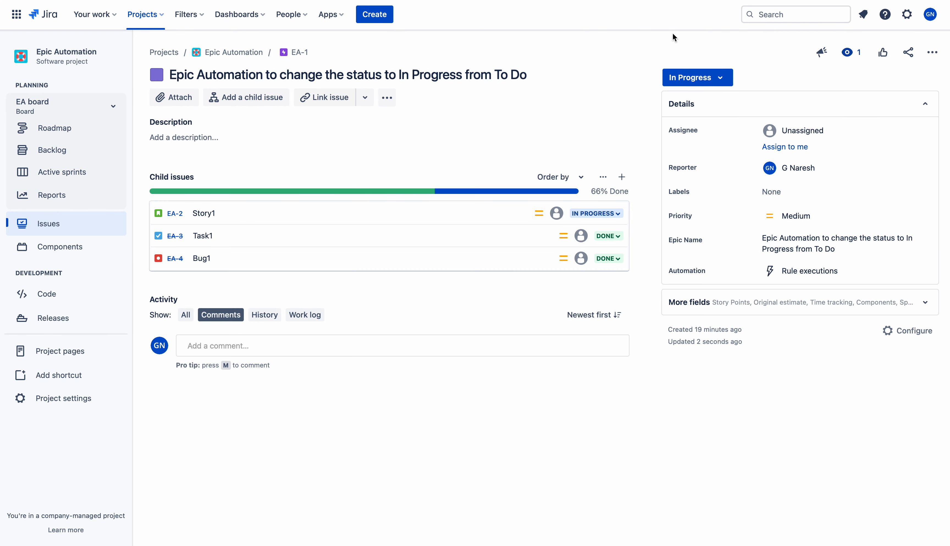
Step: Set child issues Task1 and Bug1 back to In Progress and reload the epic
left_click(607, 235)
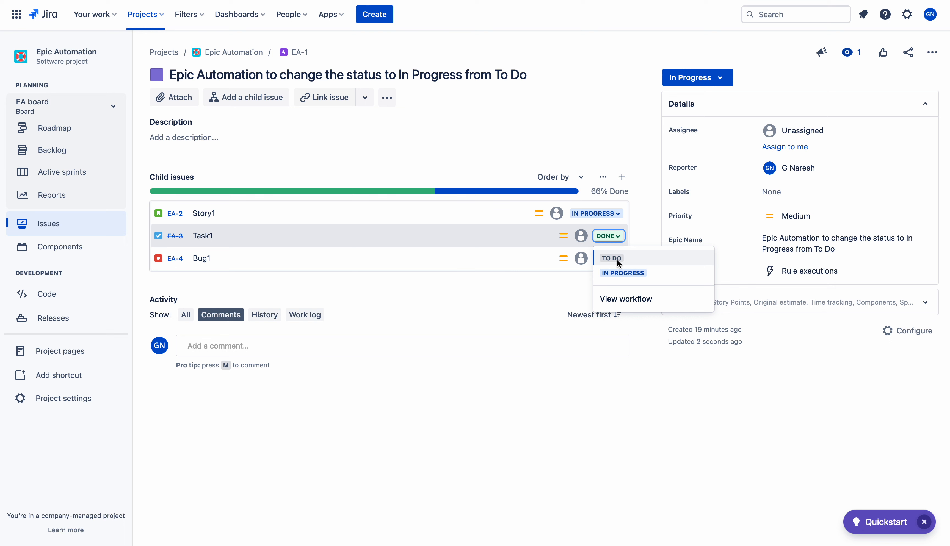
left_click(623, 273)
left_click(608, 259)
left_click(626, 290)
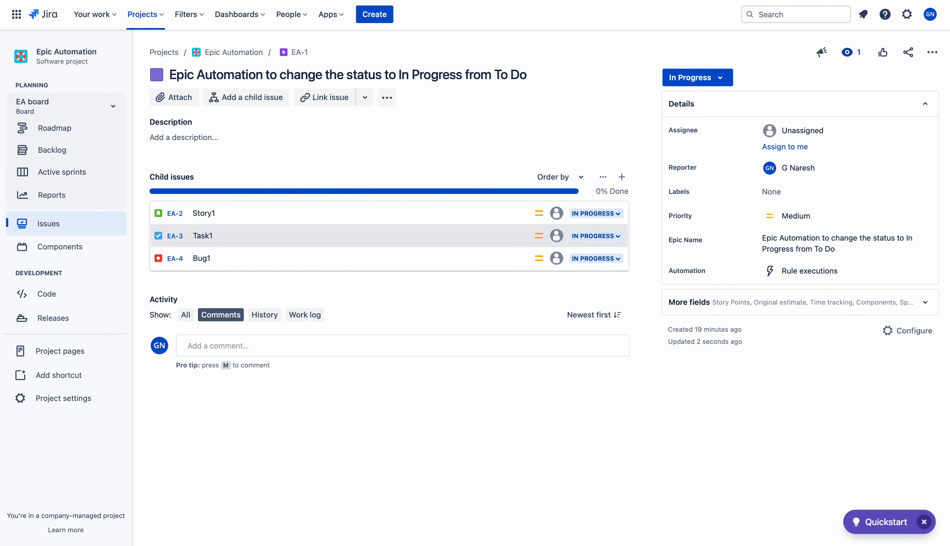
key("super+r")
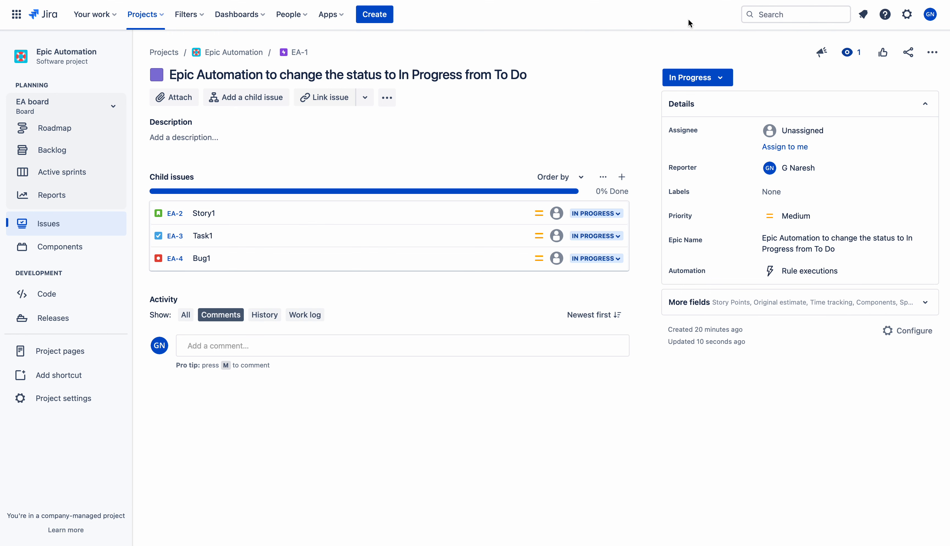
Step: Set child issues Story1 and Task1 to To Do and reload the epic to check its status
left_click(607, 213)
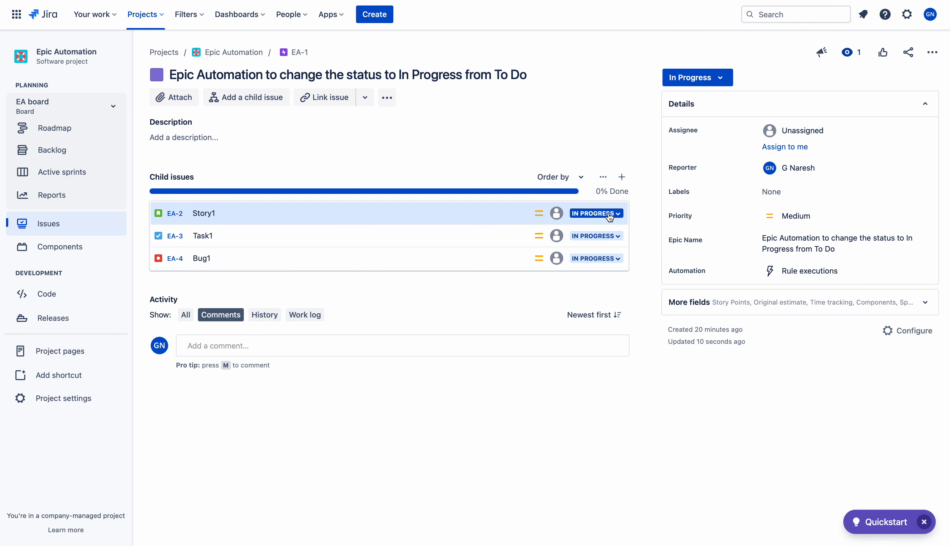
left_click(599, 233)
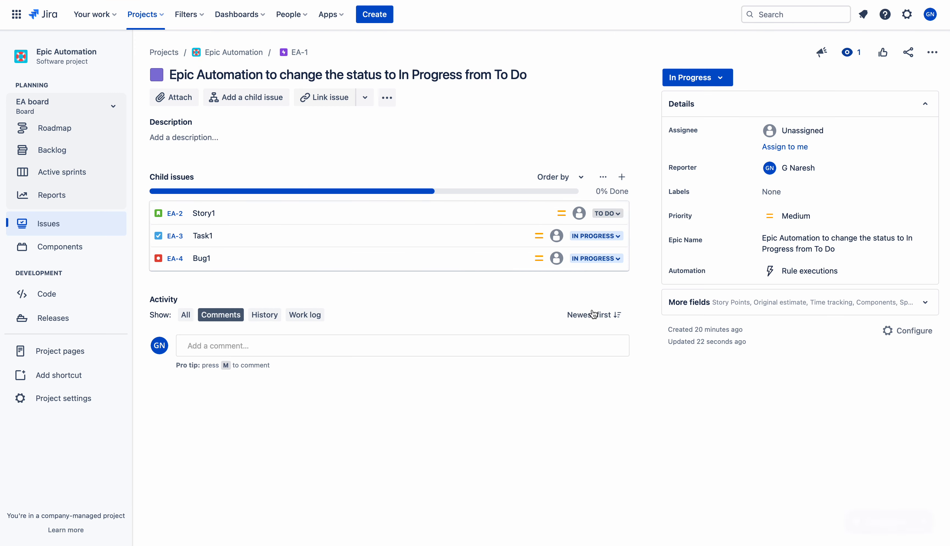
mouse_move(575, 194)
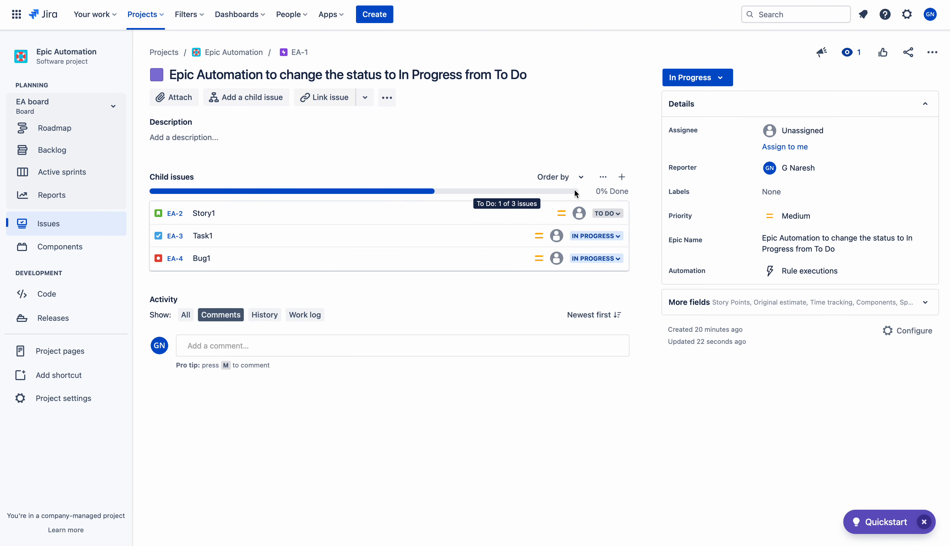
left_click(600, 239)
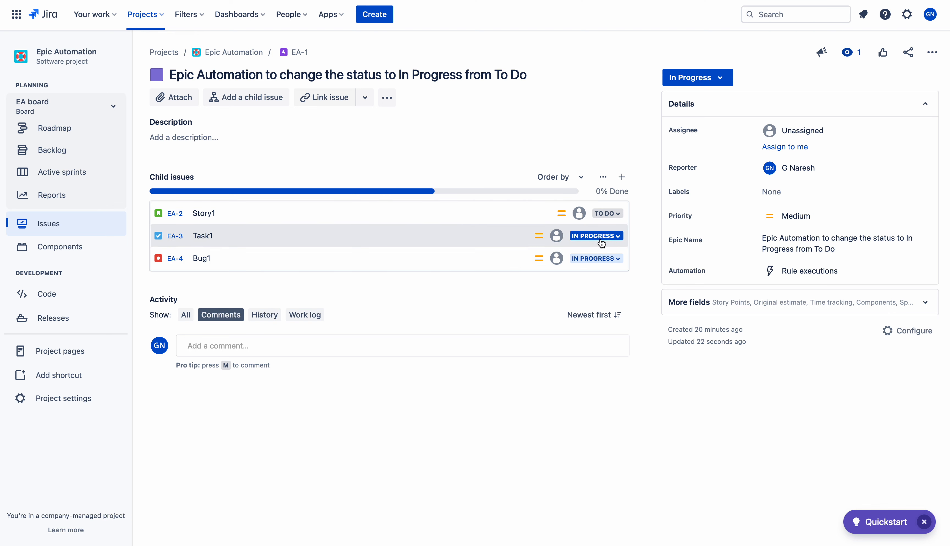
left_click(594, 257)
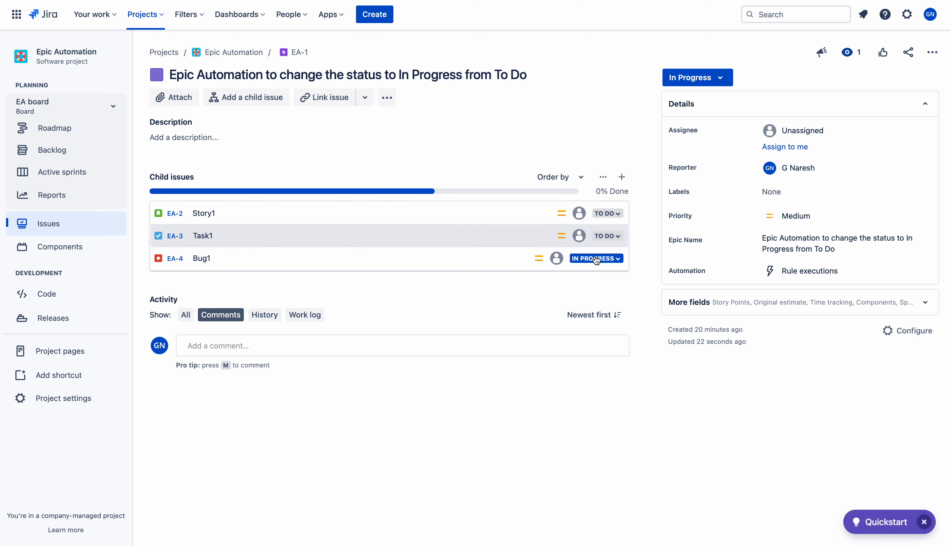
key("super+r")
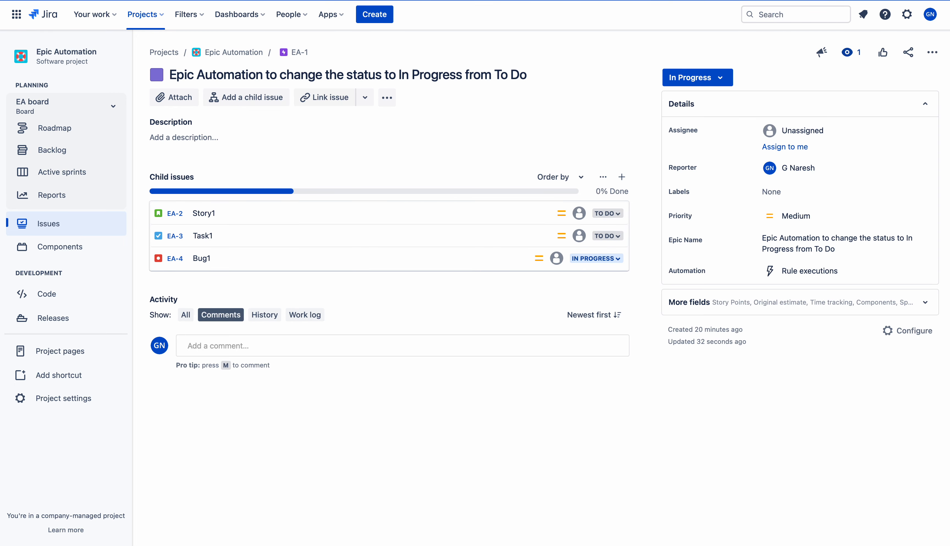
key("super+r")
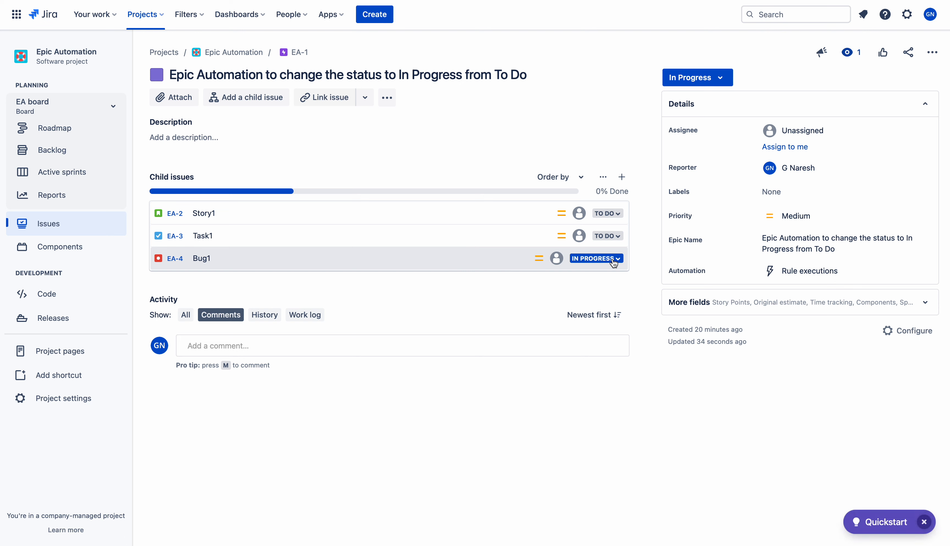
Step: Set the last child issue, Bug1, to To Do and reload the epic to check its status
left_click(613, 261)
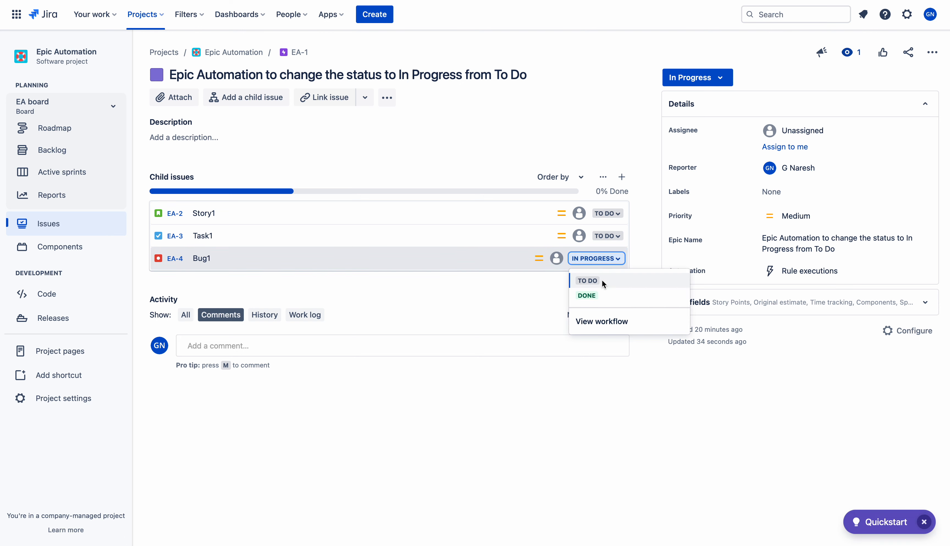
left_click(601, 280)
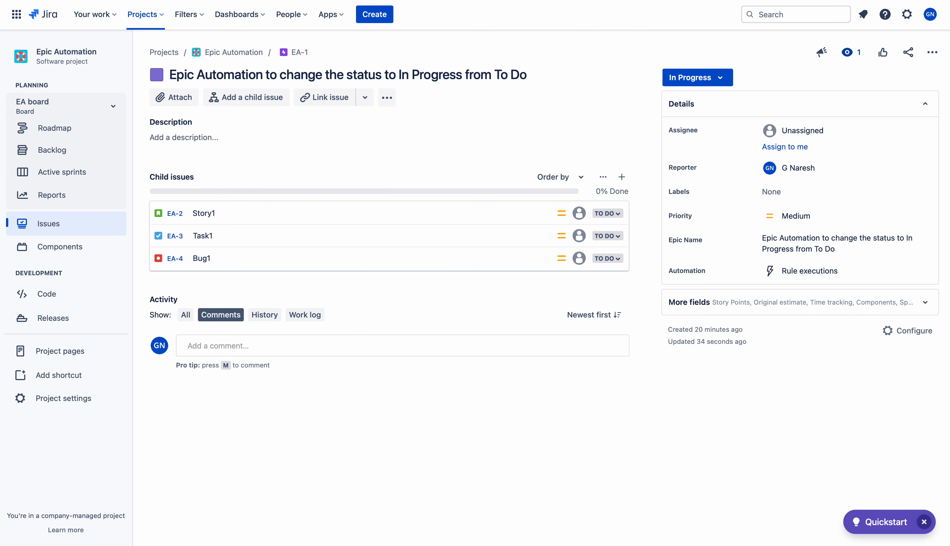
key("super+r")
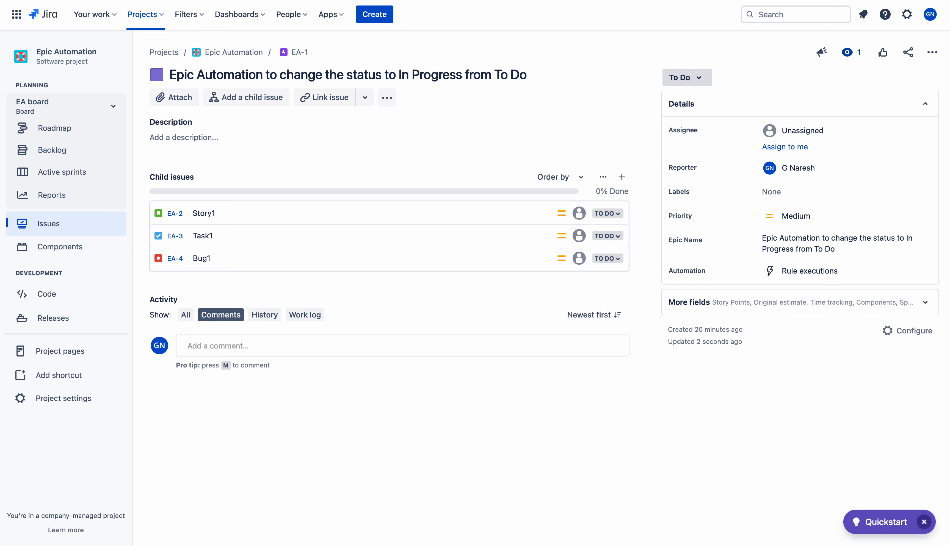
key("super+r")
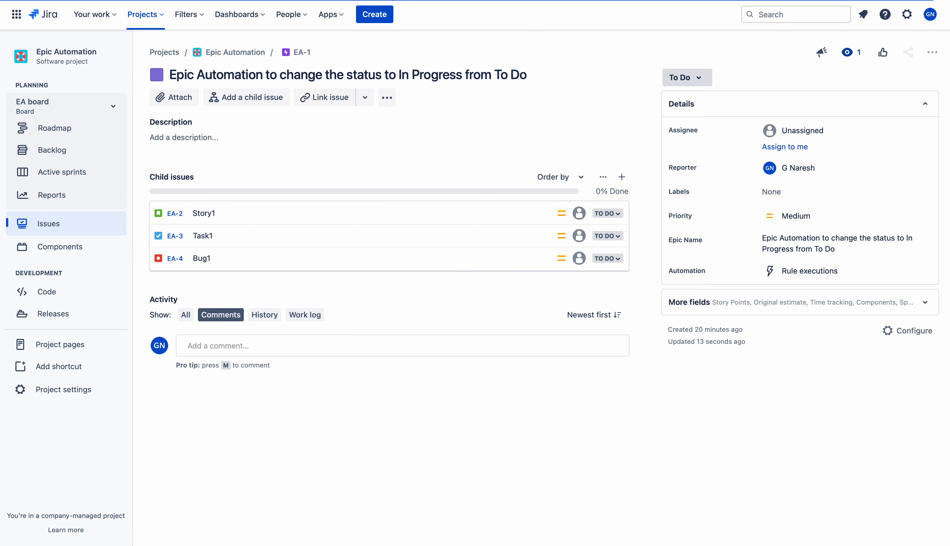